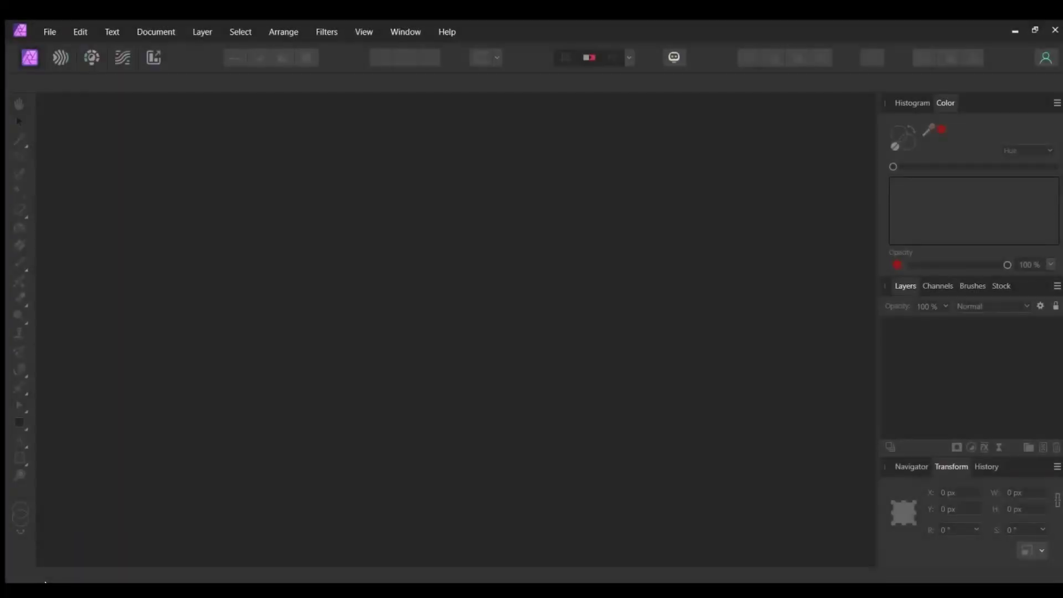
Create a new Print A4 document measured in inches with page margins turned off.
{"action": "left_click", "coordinate": [50, 31]}
{"action": "left_click", "coordinate": [49, 62]}
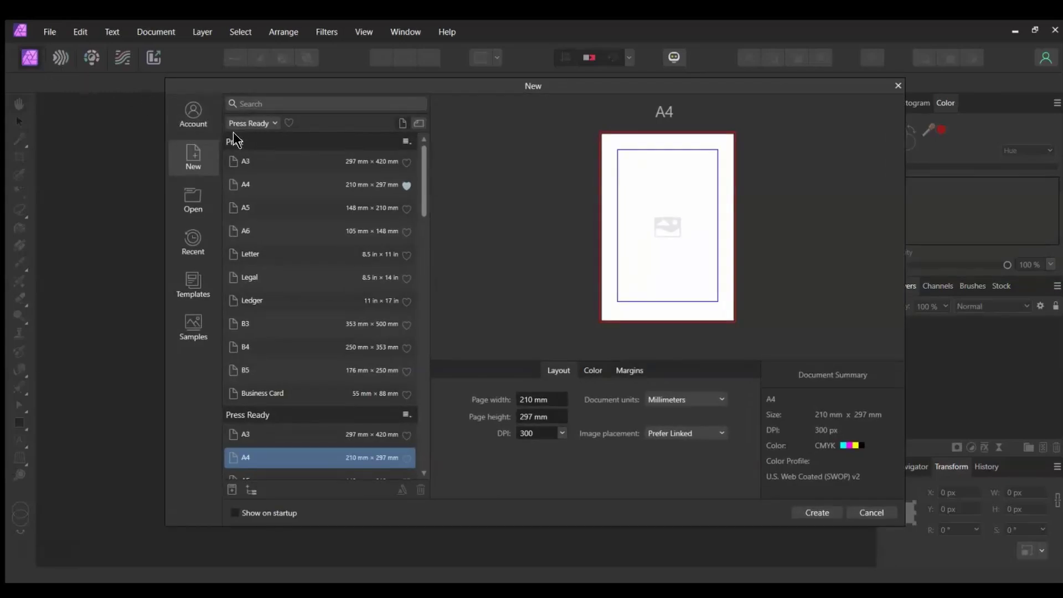
{"action": "left_click", "coordinate": [255, 185]}
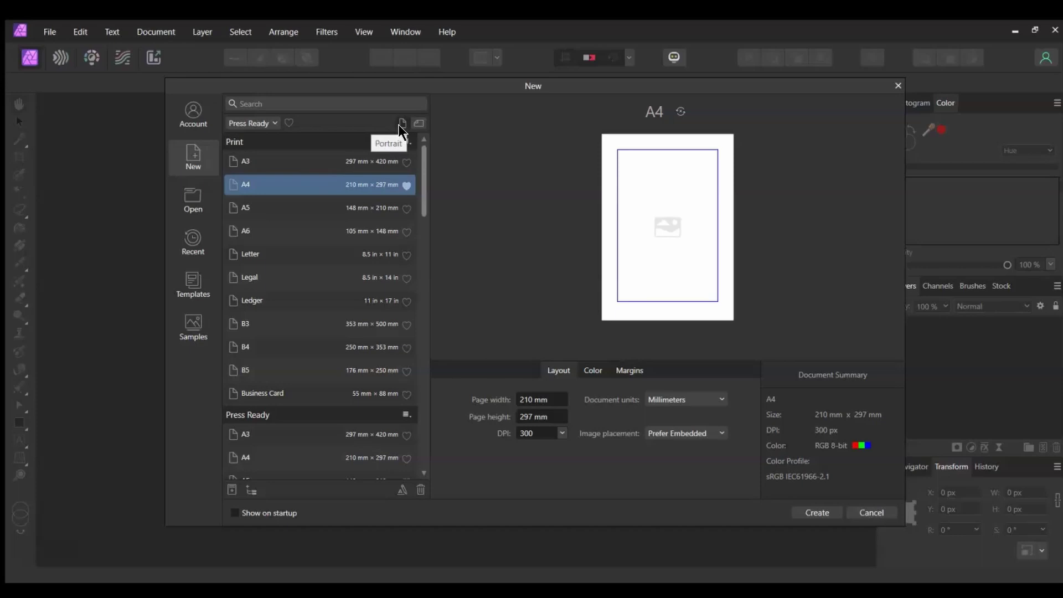
{"action": "left_click", "coordinate": [686, 398]}
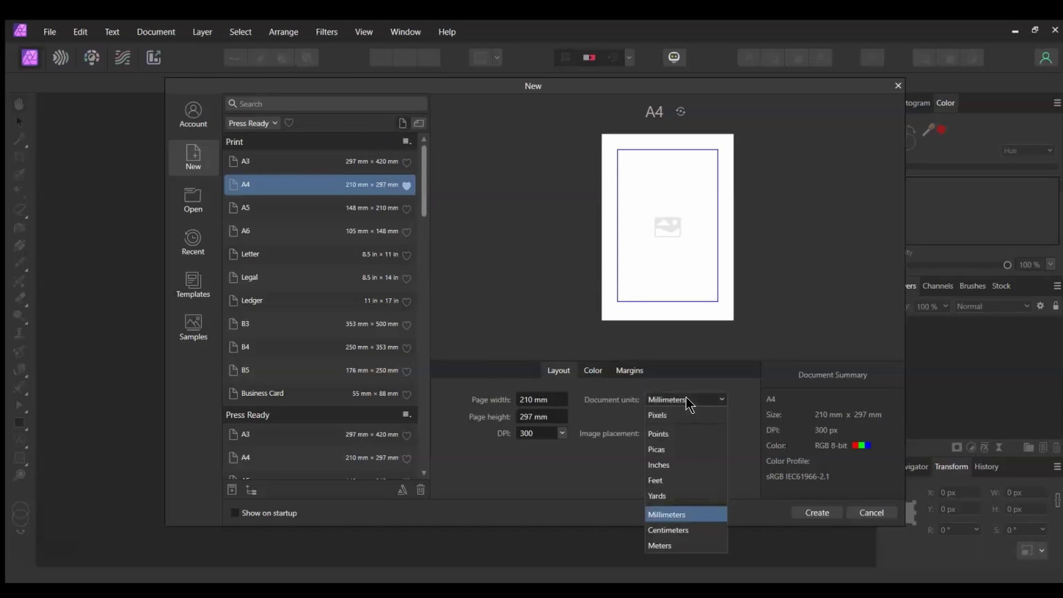
{"action": "left_click", "coordinate": [690, 466]}
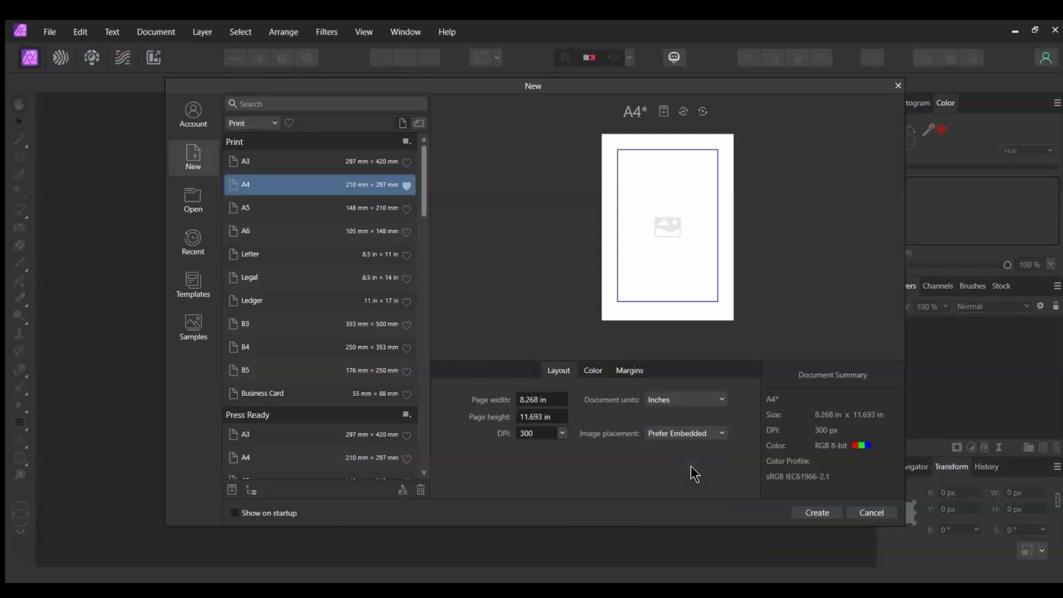
{"action": "left_click", "coordinate": [619, 368]}
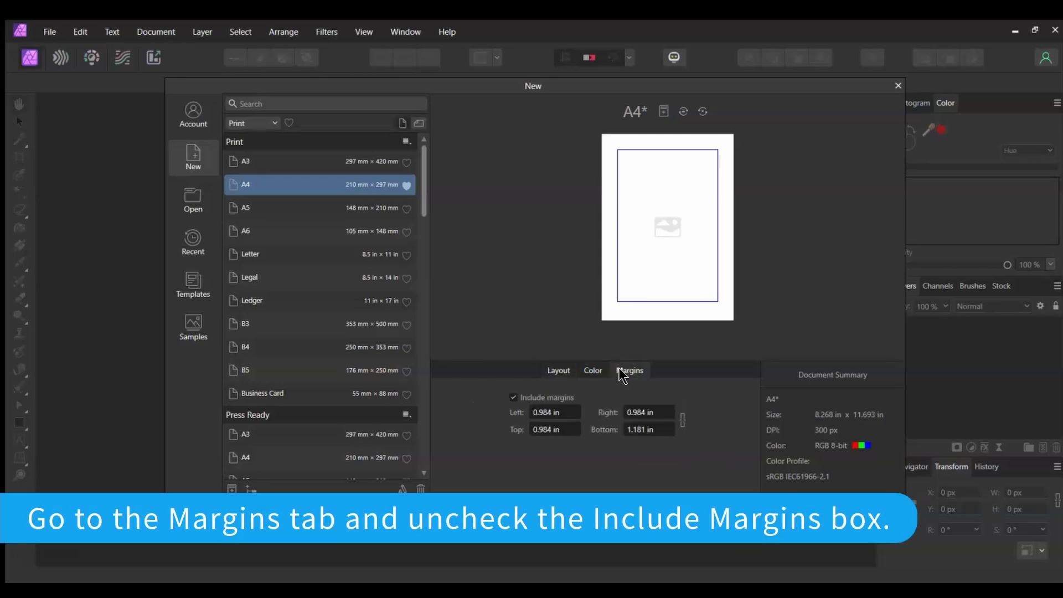
{"action": "left_click", "coordinate": [514, 398]}
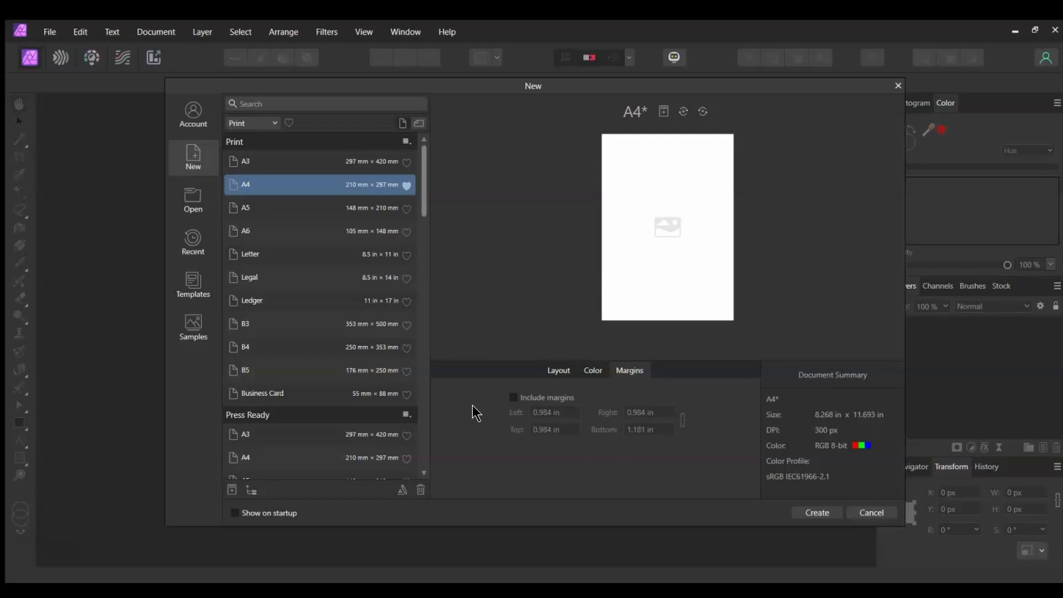
{"action": "left_click", "coordinate": [803, 507]}
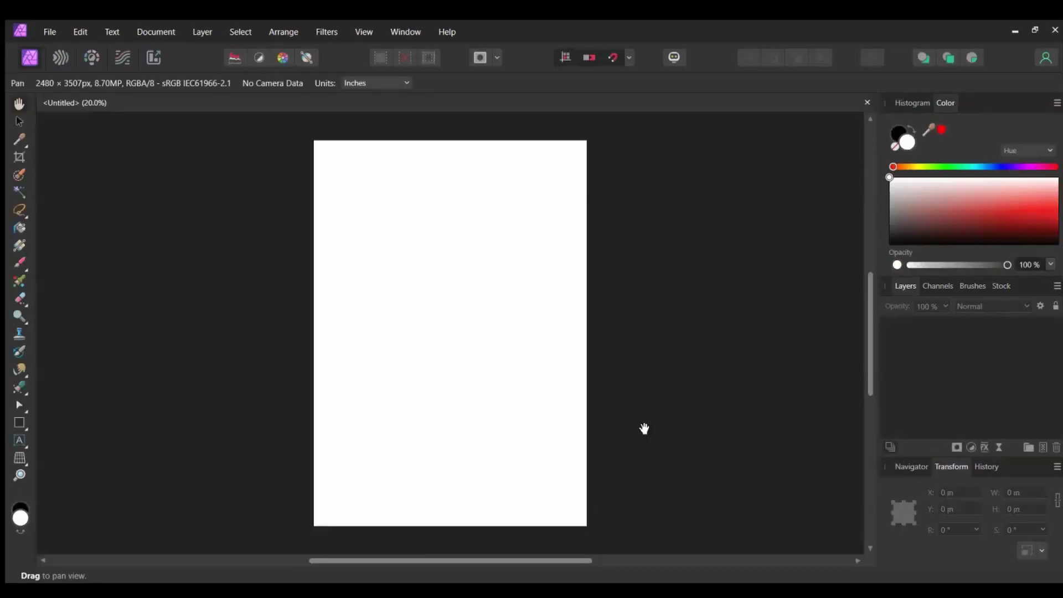
Place the brown paper image onto the page.
{"action": "left_click", "coordinate": [50, 32]}
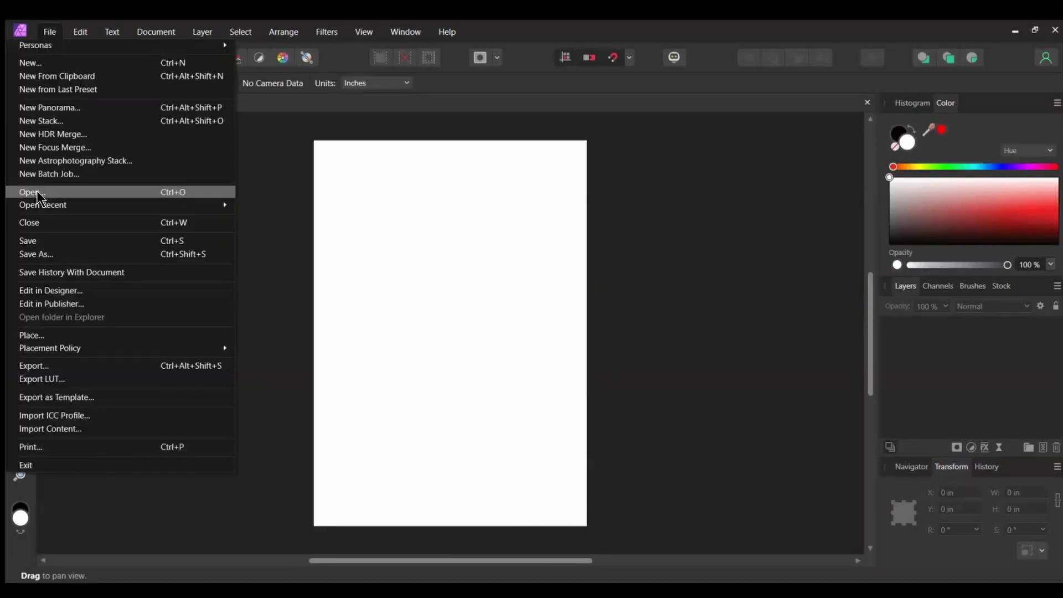
{"action": "left_click", "coordinate": [61, 191]}
{"action": "left_click", "coordinate": [406, 409]}
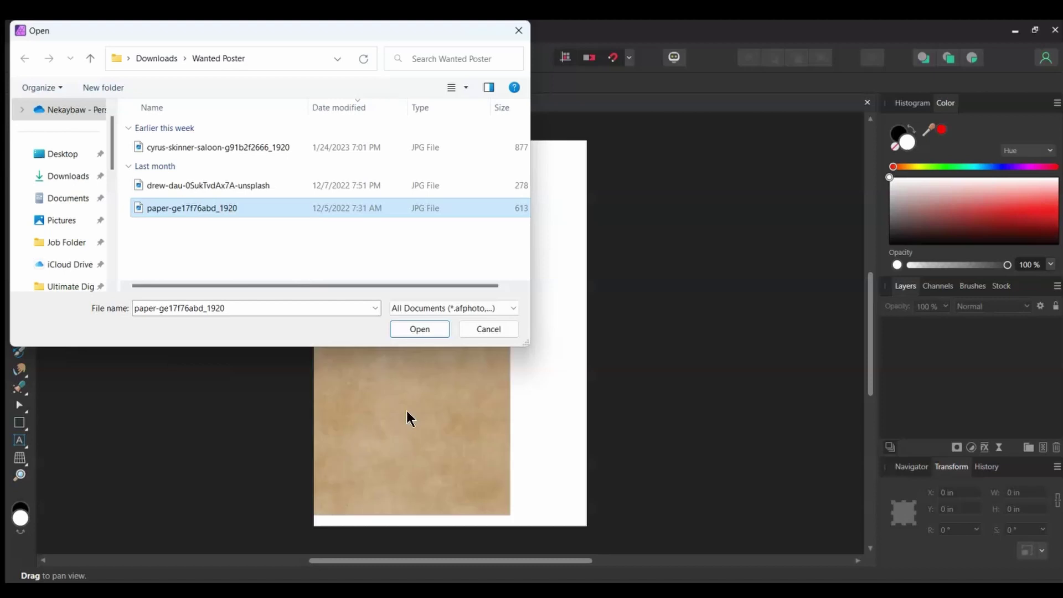
{"action": "left_click", "coordinate": [497, 329]}
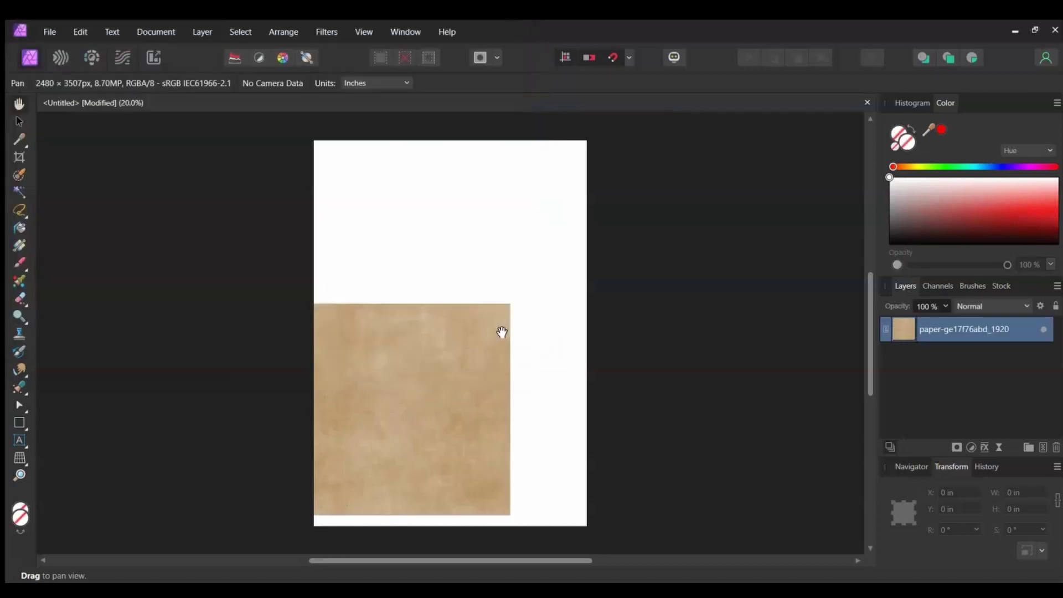
Scale the paper proportionally to cover the whole page and lock its layer.
{"action": "key", "text": "v"}
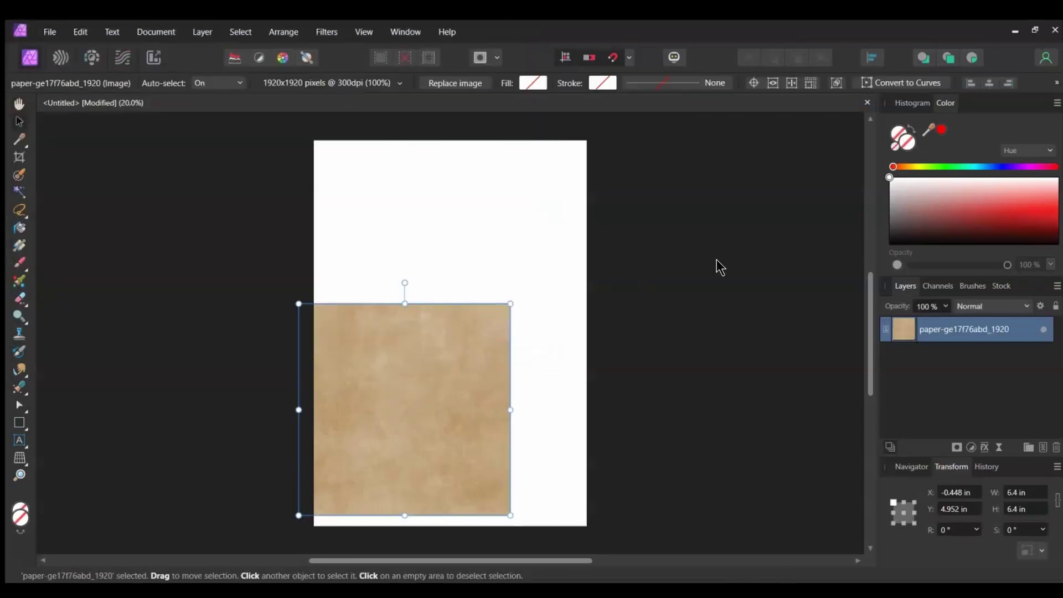
{"action": "left_click", "coordinate": [1057, 500]}
{"action": "left_click_drag", "start_coordinate": [501, 512], "coordinate": [600, 554]}
{"action": "left_click_drag", "start_coordinate": [494, 432], "coordinate": [466, 464]}
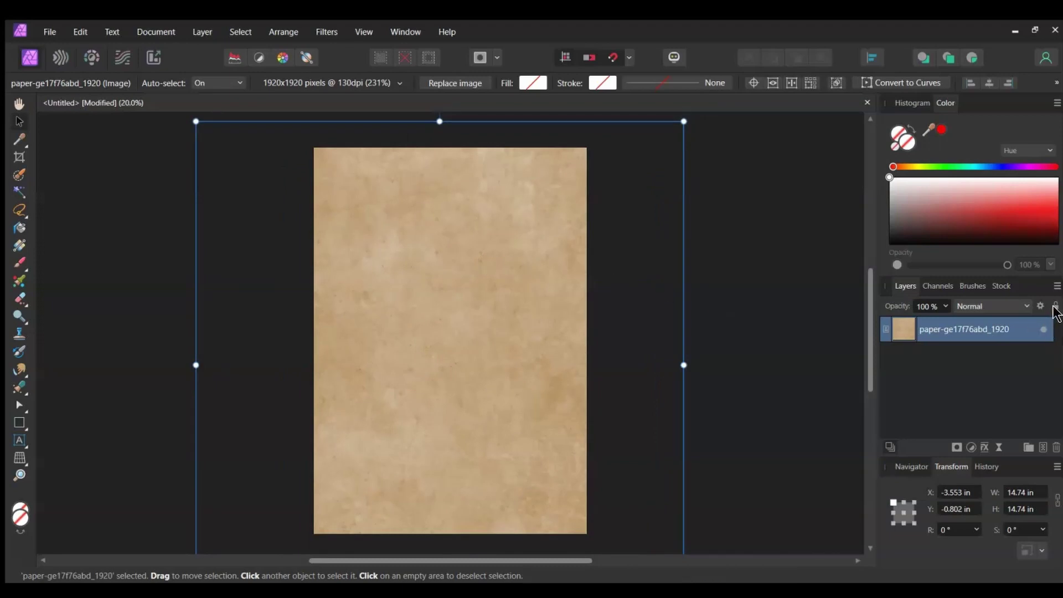
{"action": "left_click", "coordinate": [1055, 306]}
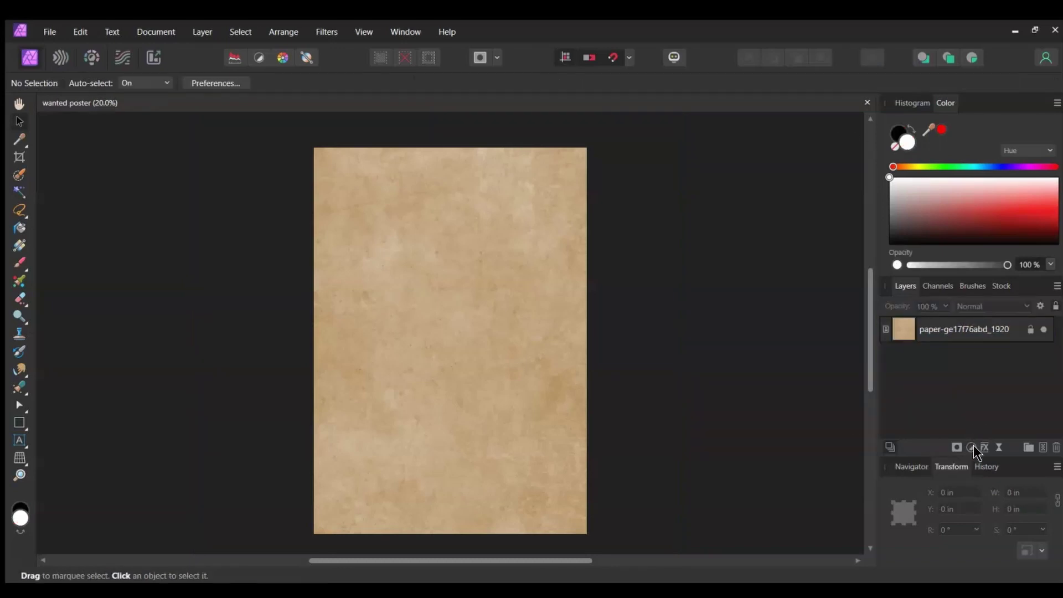
Add a Levels adjustment with black level 15% and white level 92%, then toggle it to compare.
{"action": "left_click", "coordinate": [971, 446]}
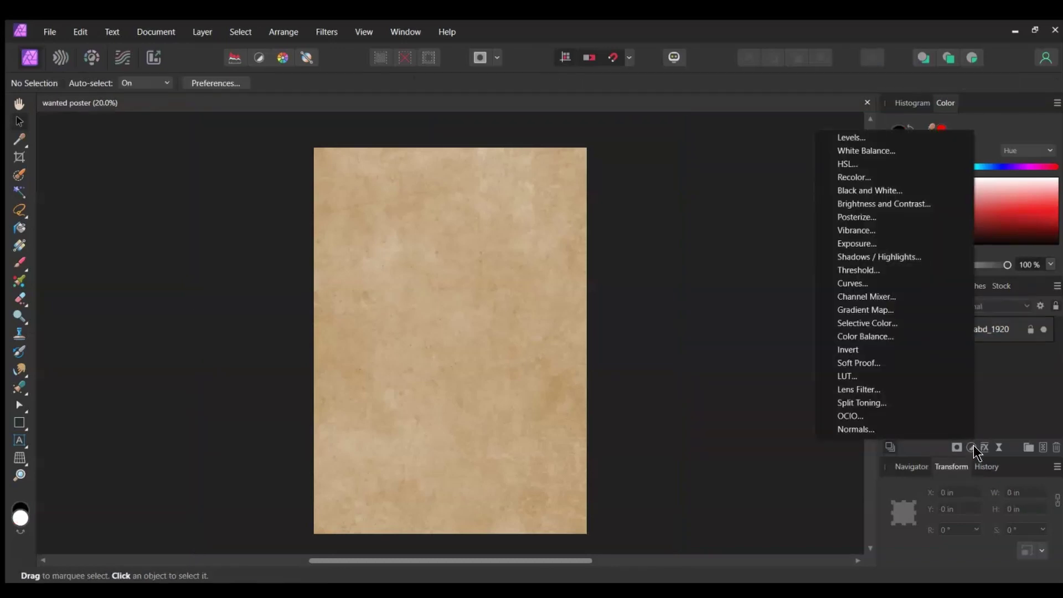
{"action": "left_click", "coordinate": [894, 139]}
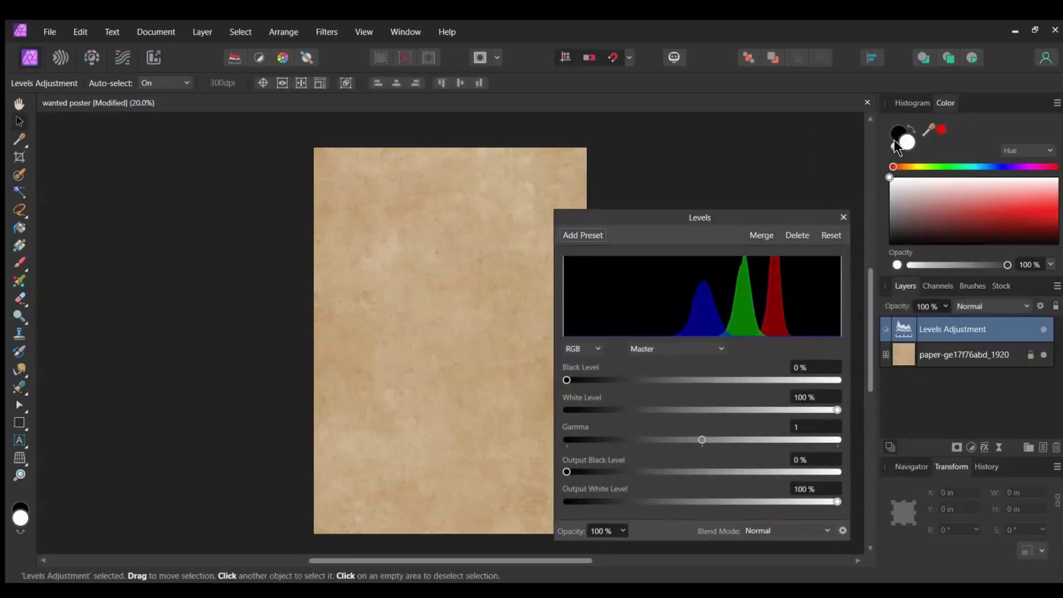
{"action": "left_click", "coordinate": [817, 367]}
{"action": "type", "text": "15"}
{"action": "left_click", "coordinate": [817, 396]}
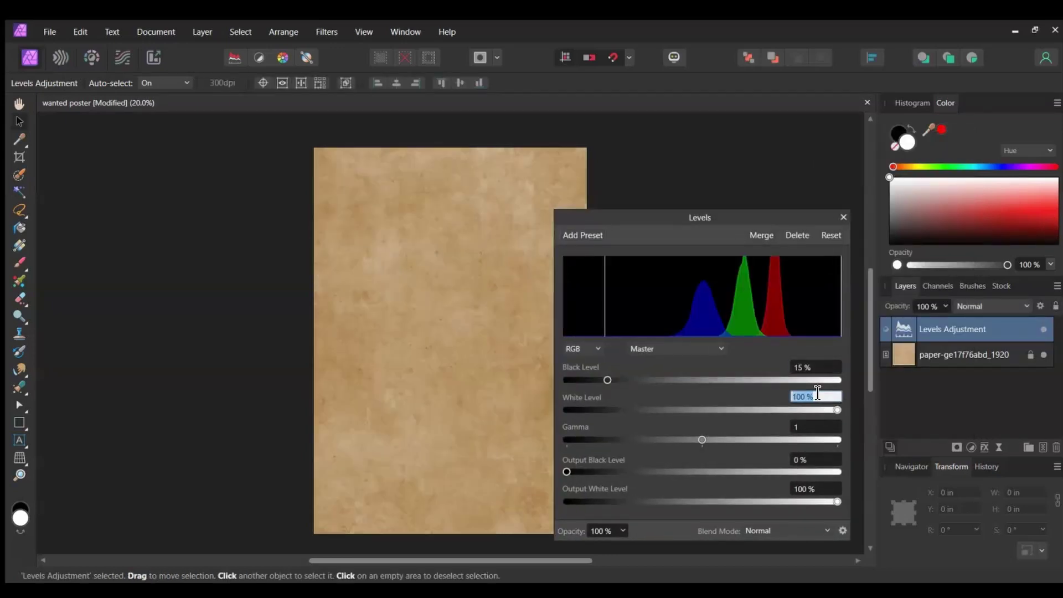
{"action": "type", "text": "92"}
{"action": "key", "text": "Return"}
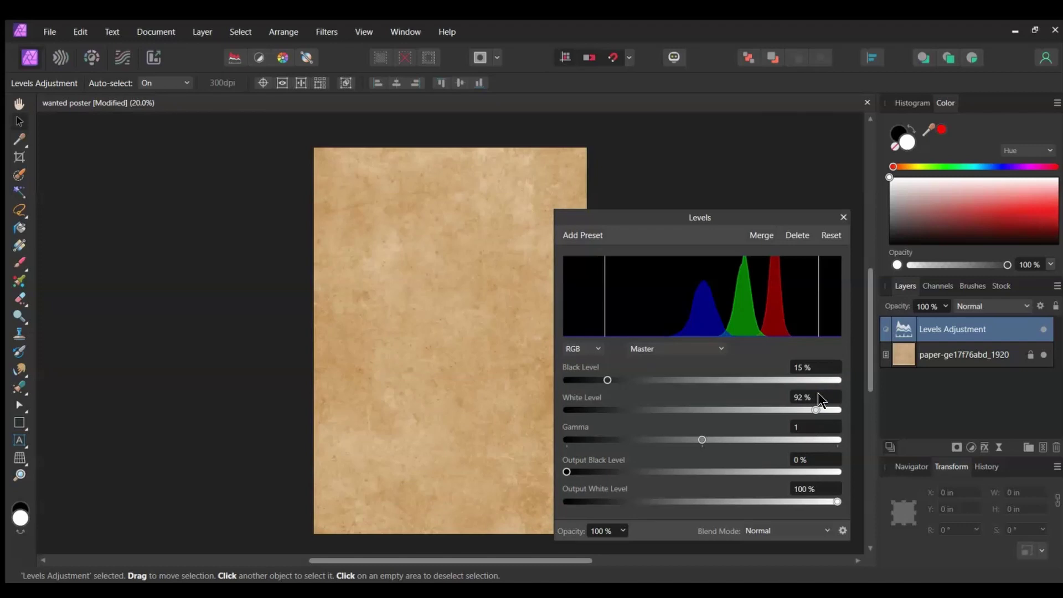
{"action": "left_click", "coordinate": [842, 217]}
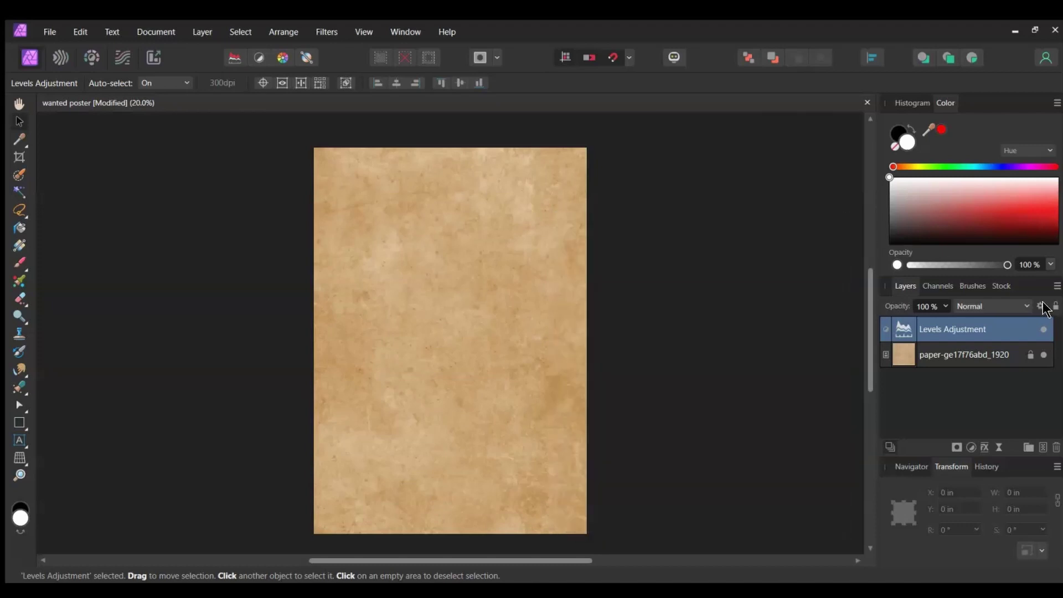
{"action": "left_click", "coordinate": [1044, 330]}
Add a 'WANTED' heading in the Old Town font at the top of the page.
{"action": "key", "text": "t"}
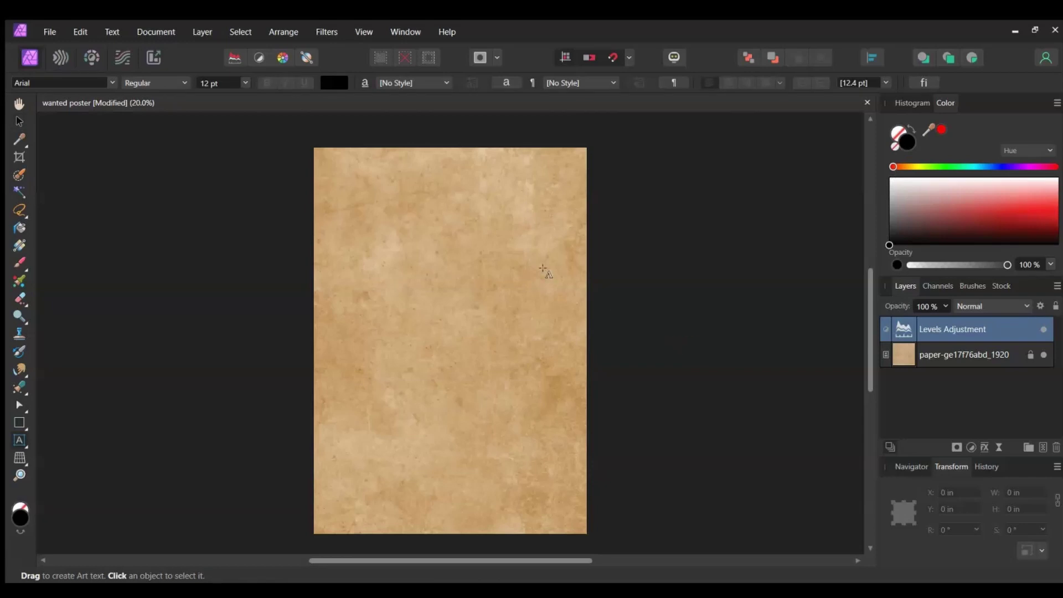
{"action": "left_click", "coordinate": [61, 83]}
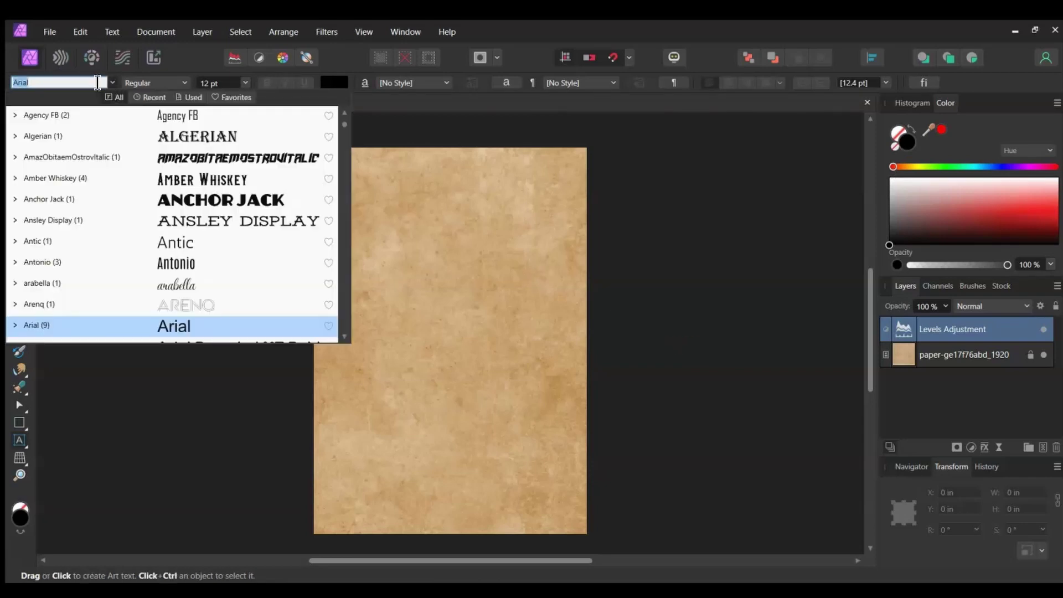
{"action": "type", "text": "al"}
{"action": "type", "text": "d"}
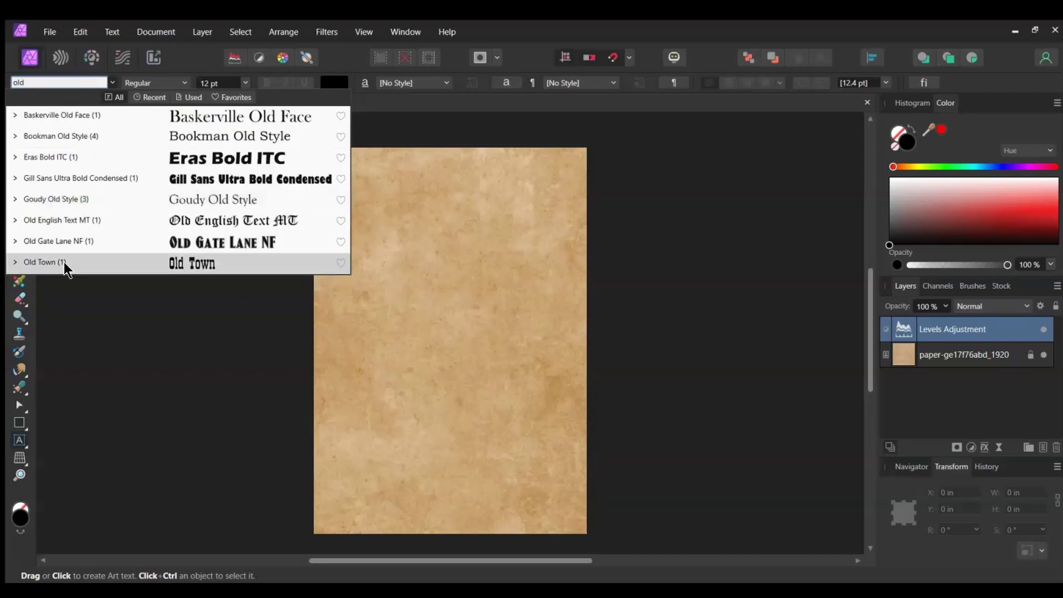
{"action": "left_click", "coordinate": [64, 261]}
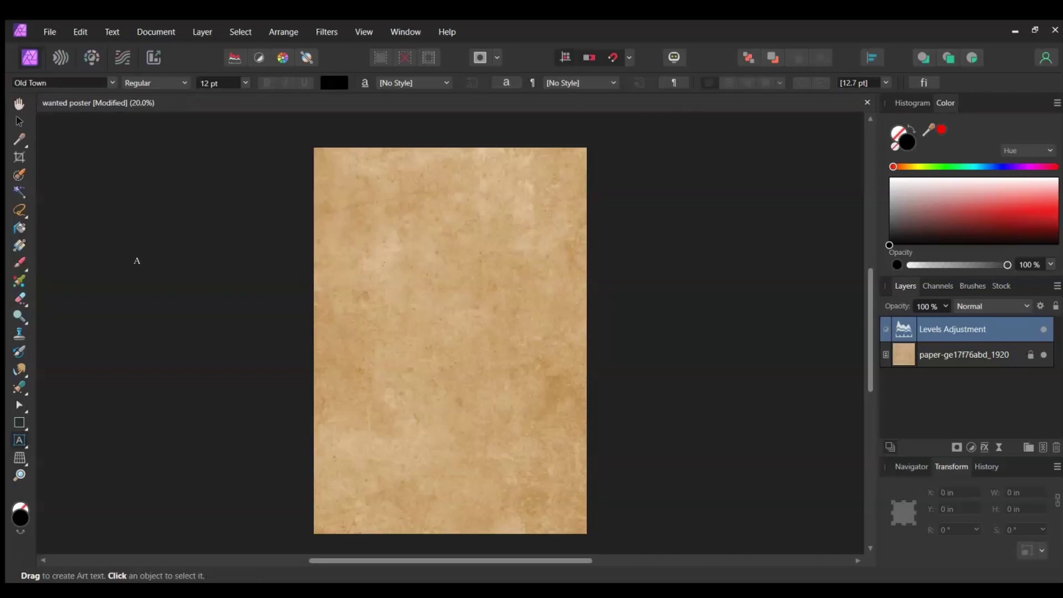
{"action": "left_click_drag", "start_coordinate": [357, 160], "coordinate": [392, 199]}
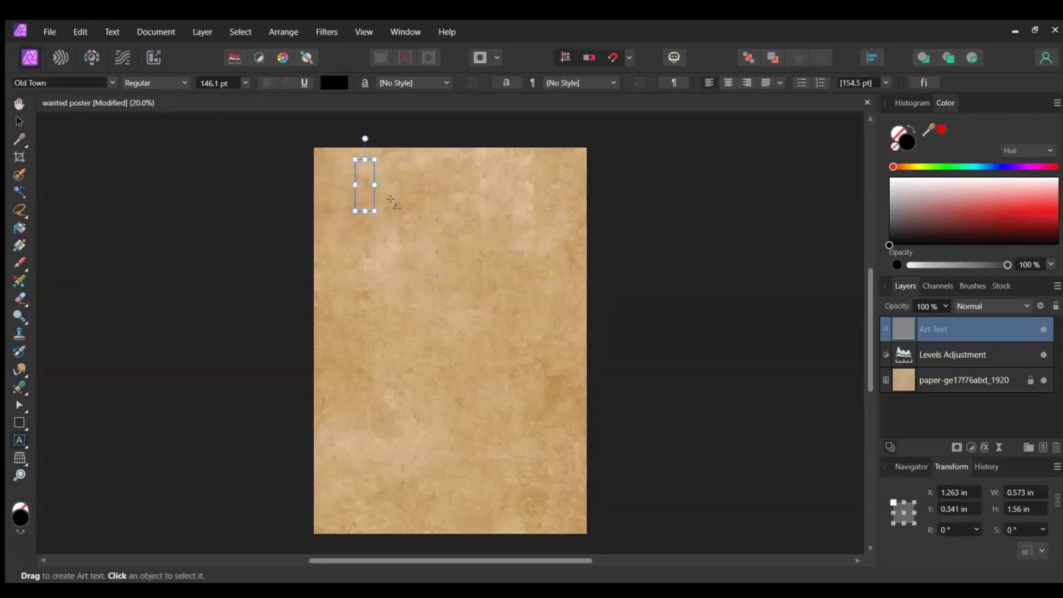
{"action": "type", "text": "WANTED"}
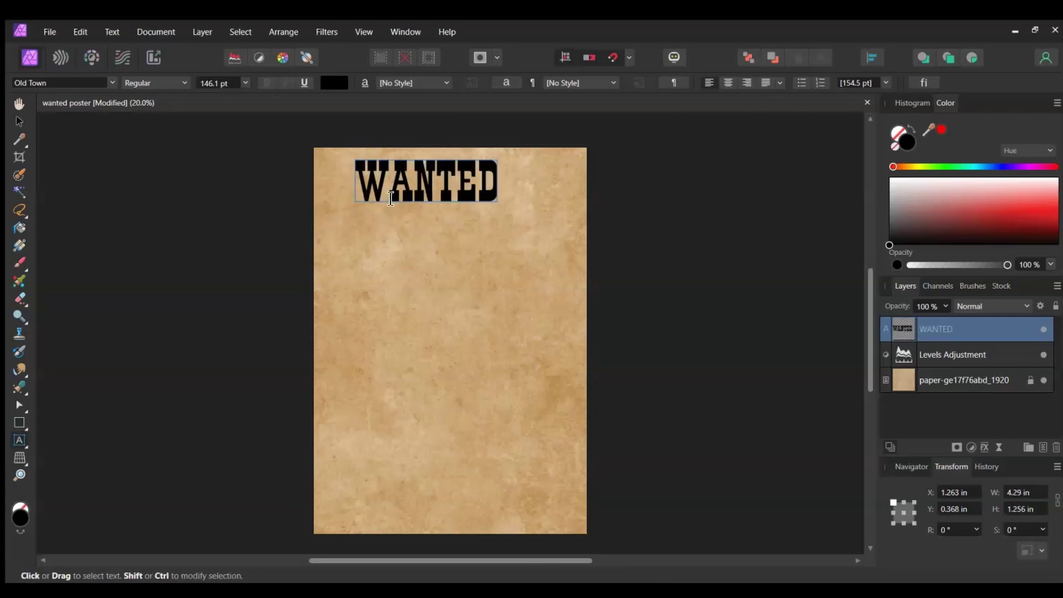
{"action": "key", "text": "Escape"}
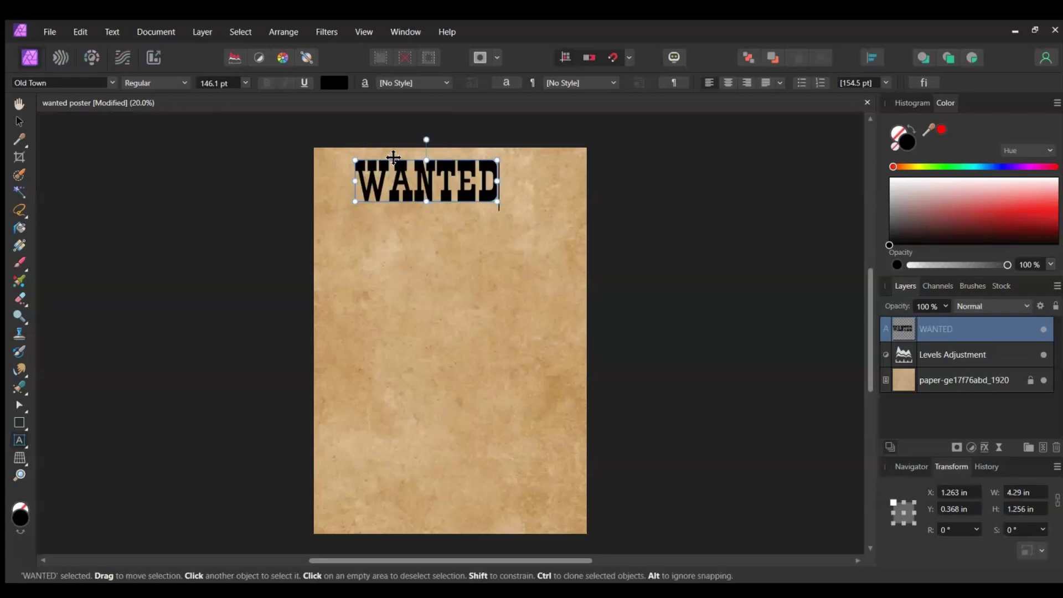
{"action": "left_click_drag", "start_coordinate": [392, 159], "coordinate": [420, 154]}
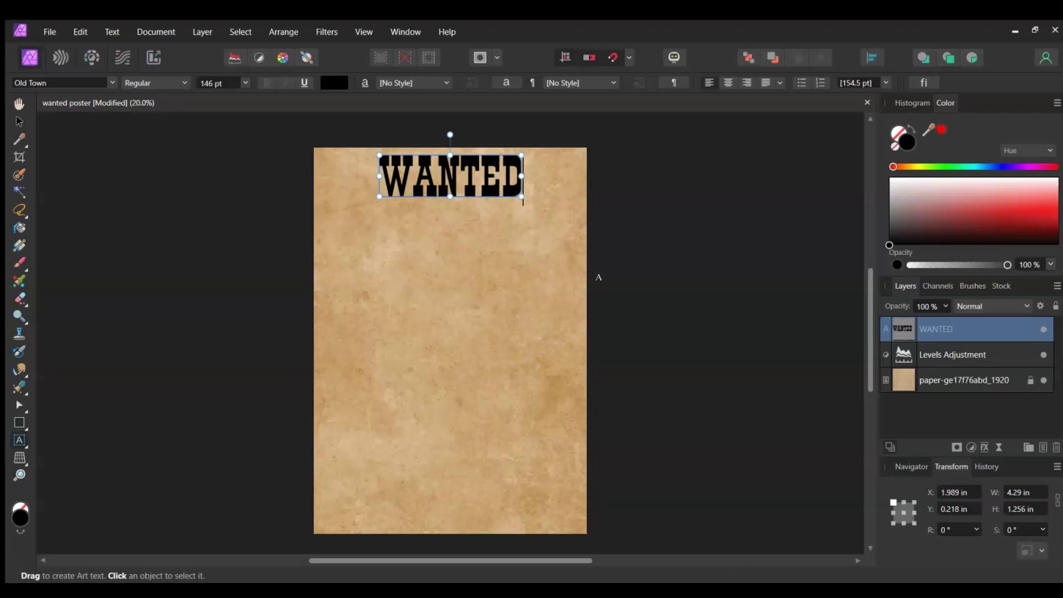
Set WANTED's kerning to 30 ‰ and centre it horizontally on the page.
{"action": "left_click", "coordinate": [504, 83]}
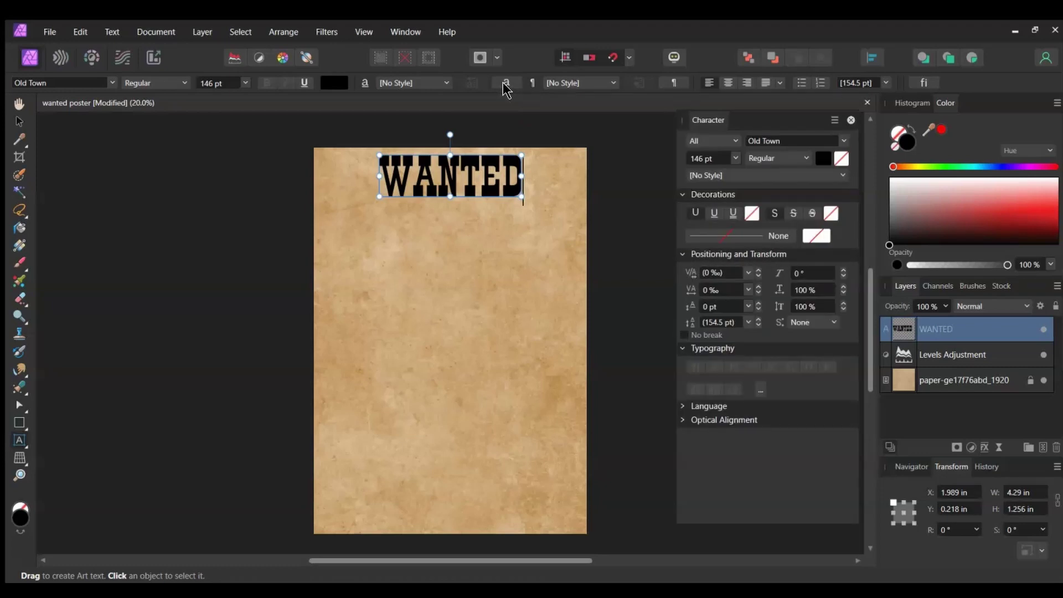
{"action": "left_click", "coordinate": [722, 289]}
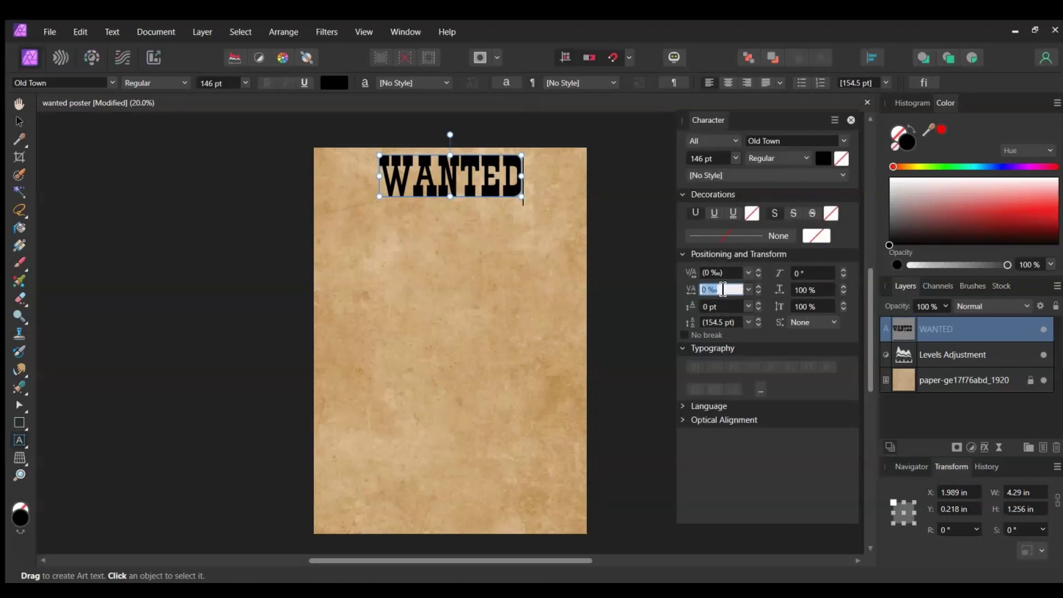
{"action": "type", "text": "30"}
{"action": "key", "text": "Return"}
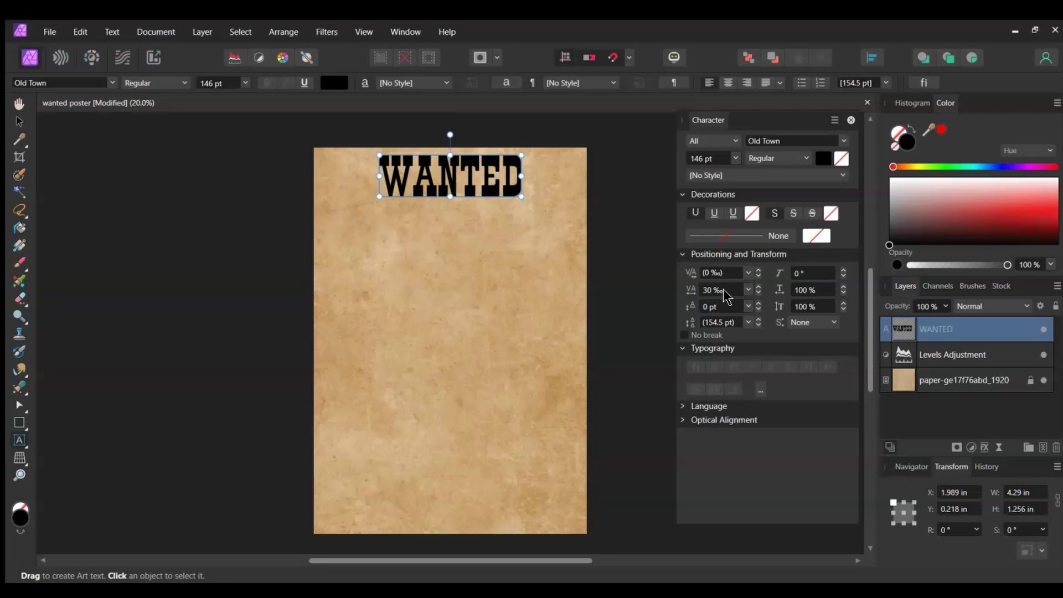
{"action": "left_click", "coordinate": [851, 120]}
{"action": "key", "text": "v"}
{"action": "left_click_drag", "start_coordinate": [413, 156], "coordinate": [403, 152]}
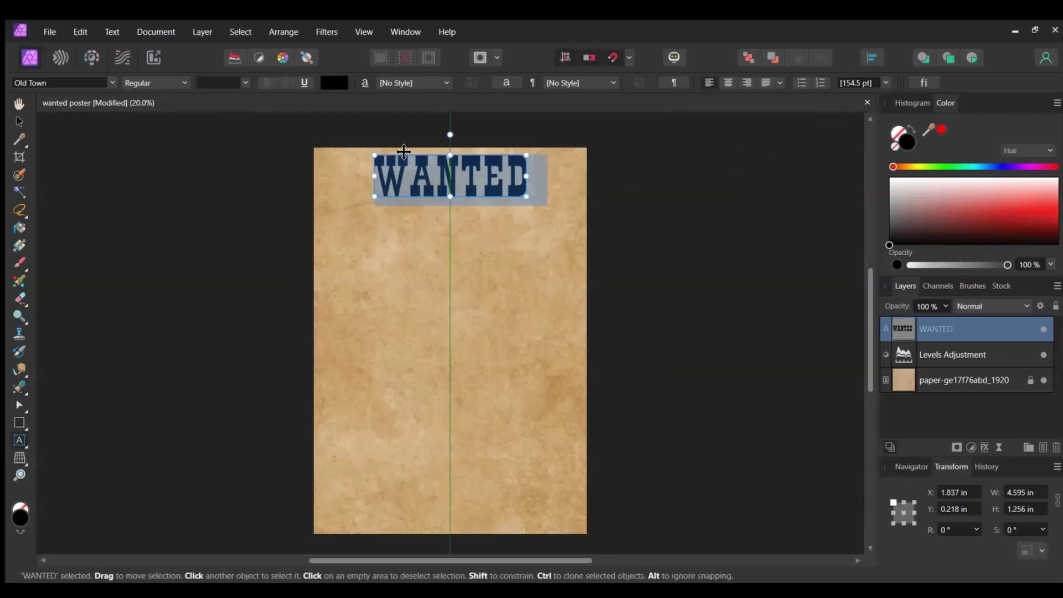
{"action": "key", "text": "t"}
{"action": "key", "text": "Escape"}
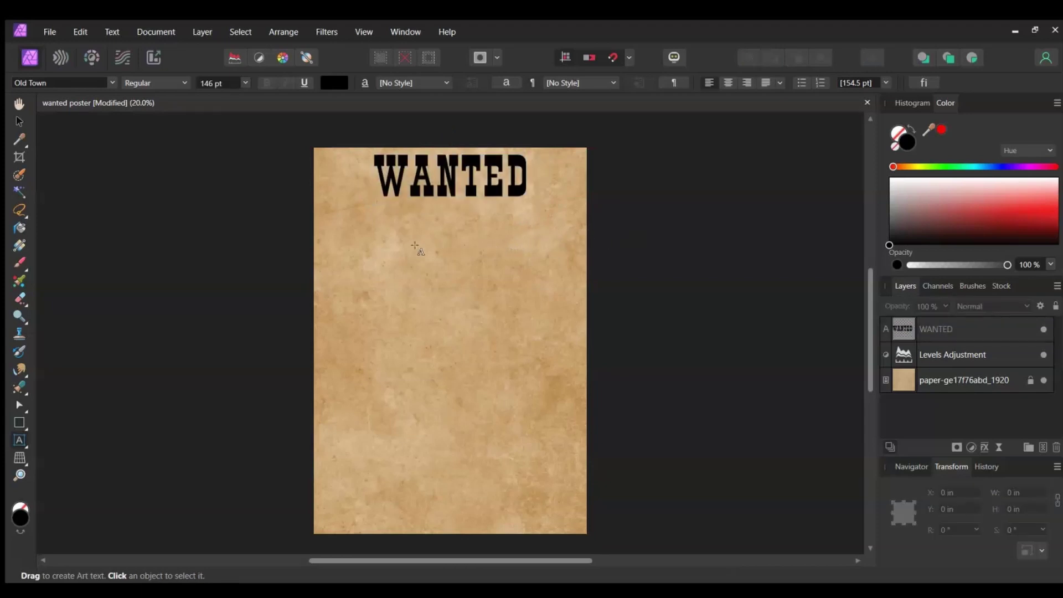
Type 'DEAD OR ALIVE' in a new text object below WANTED.
{"action": "left_click_drag", "start_coordinate": [375, 217], "coordinate": [388, 243]}
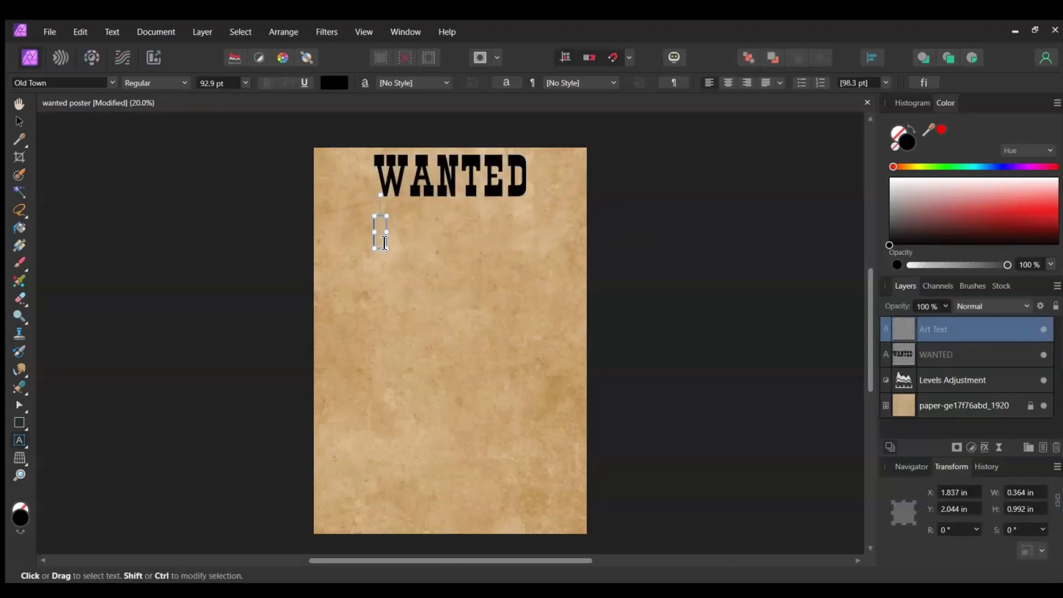
{"action": "key", "text": "Escape"}
{"action": "type", "text": "DEAD OR ALIVE"}
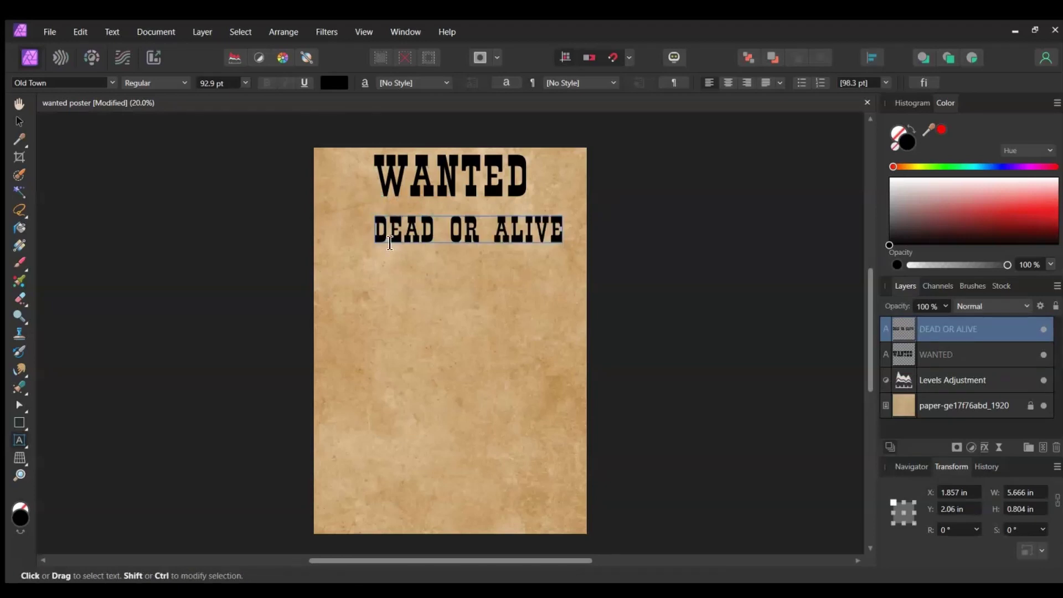
Format the DEAD OR ALIVE text in Marlboro at 58 pt.
{"action": "key", "text": "ctrl+a"}
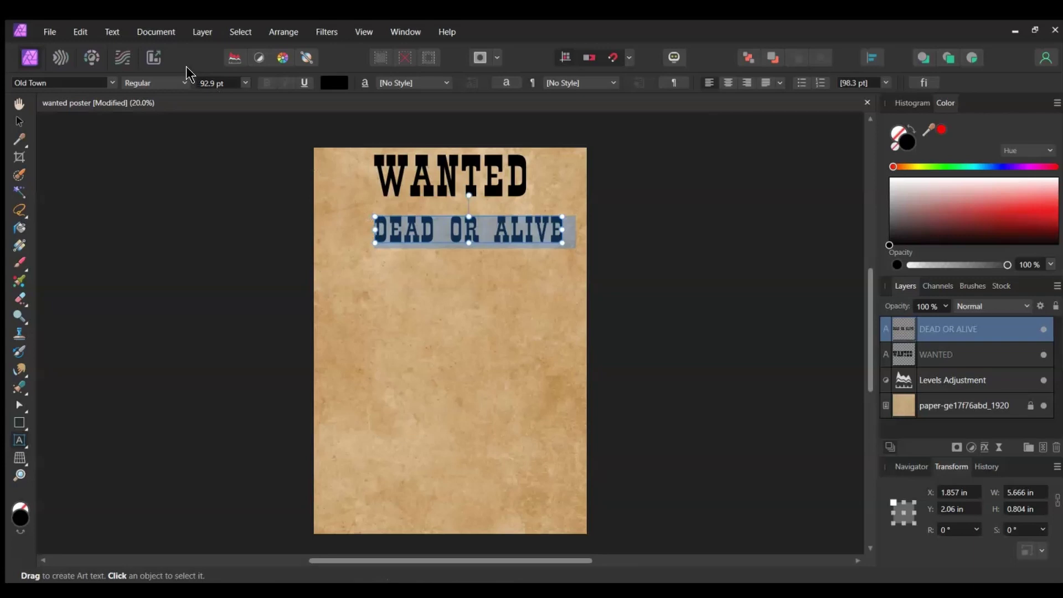
{"action": "left_click", "coordinate": [82, 83]}
{"action": "type", "text": "MAR"}
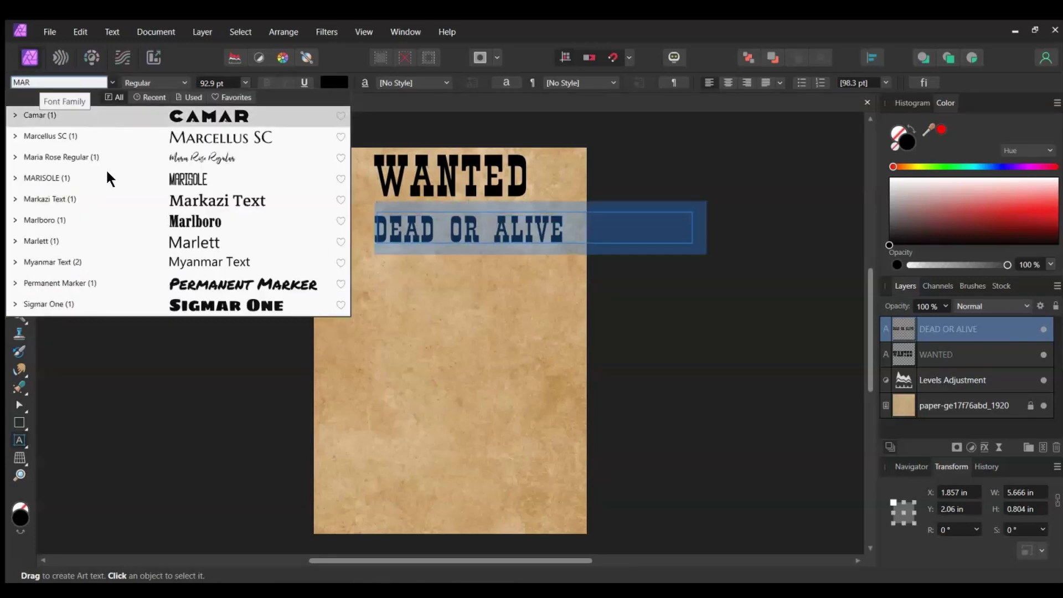
{"action": "left_click", "coordinate": [115, 222]}
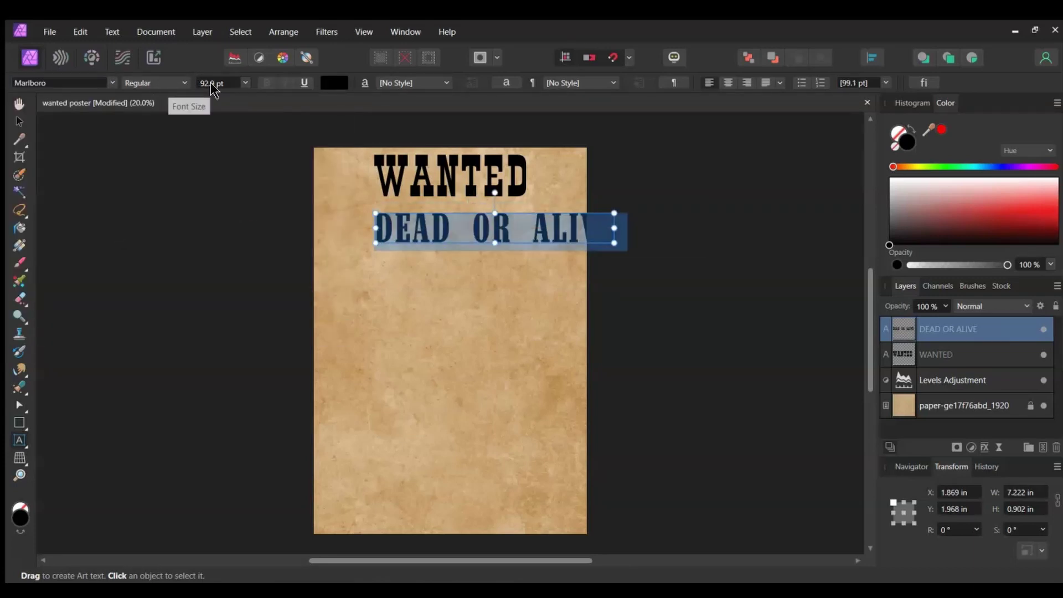
{"action": "left_click", "coordinate": [211, 83]}
{"action": "type", "text": "58"}
{"action": "key", "text": "Return"}
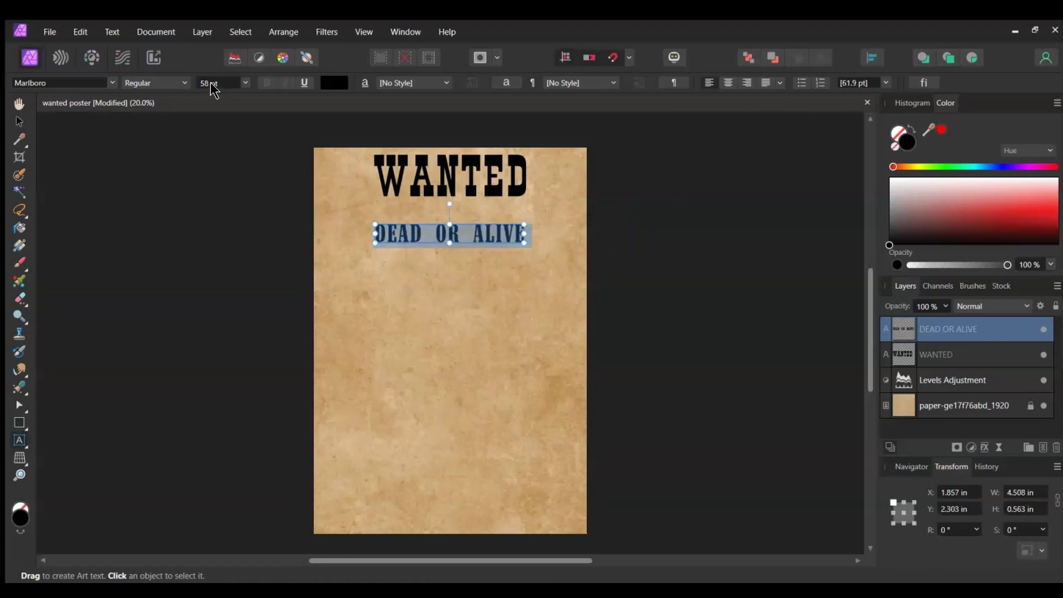
{"action": "key", "text": "Escape"}
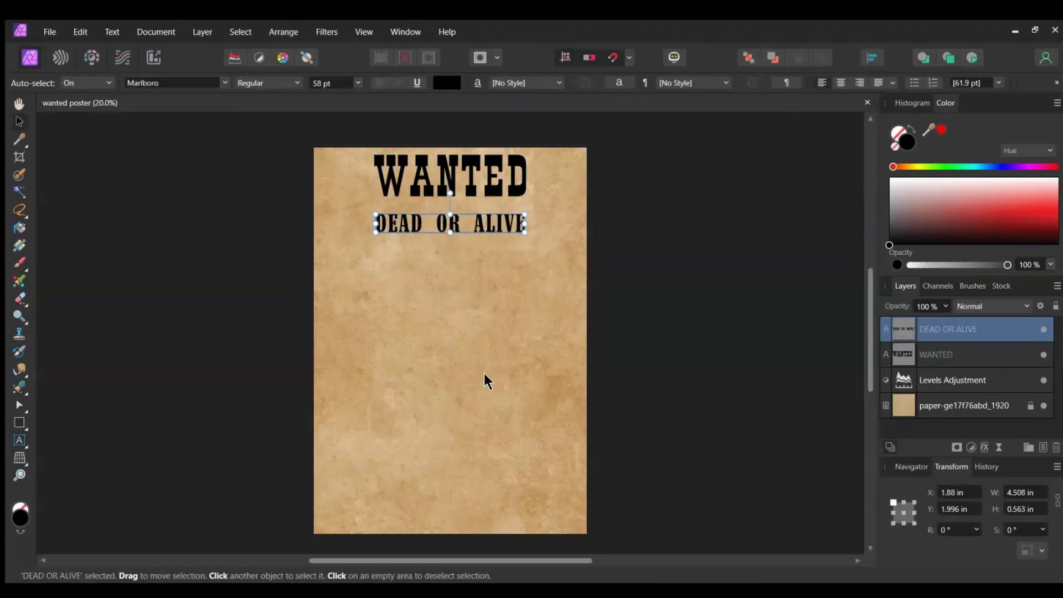
Draw a rectangle below DEAD OR ALIVE and clear both its fill and stroke.
{"action": "key", "text": "m"}
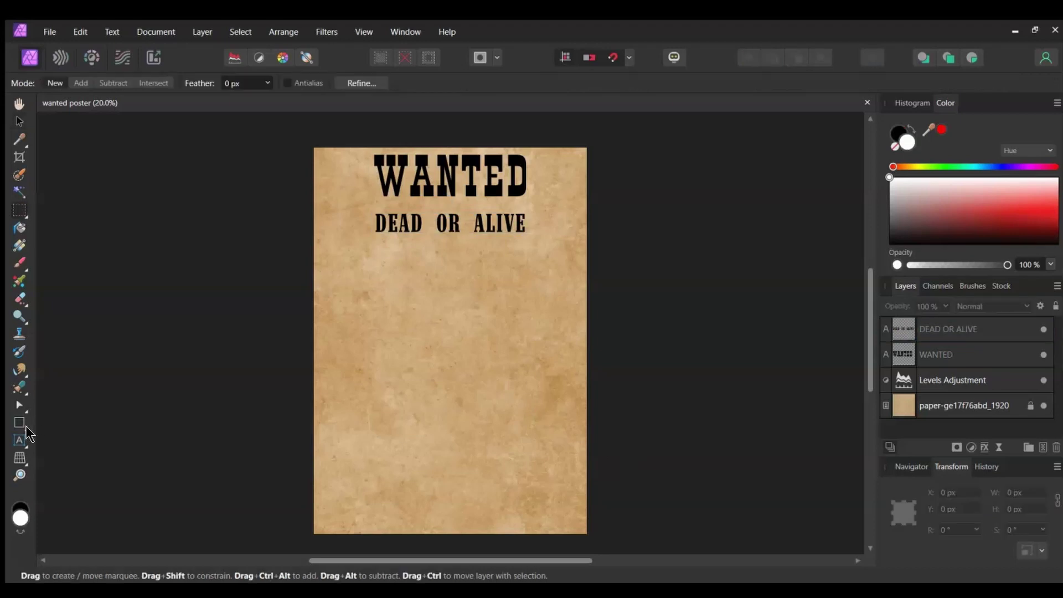
{"action": "left_click", "coordinate": [21, 426]}
{"action": "mouse_move", "coordinate": [383, 254]}
{"action": "left_mouse_down"}
{"action": "mouse_move", "coordinate": [470, 290]}
{"action": "mouse_move", "coordinate": [511, 333]}
{"action": "mouse_move", "coordinate": [525, 367]}
{"action": "mouse_move", "coordinate": [520, 446]}
{"action": "left_mouse_up"}
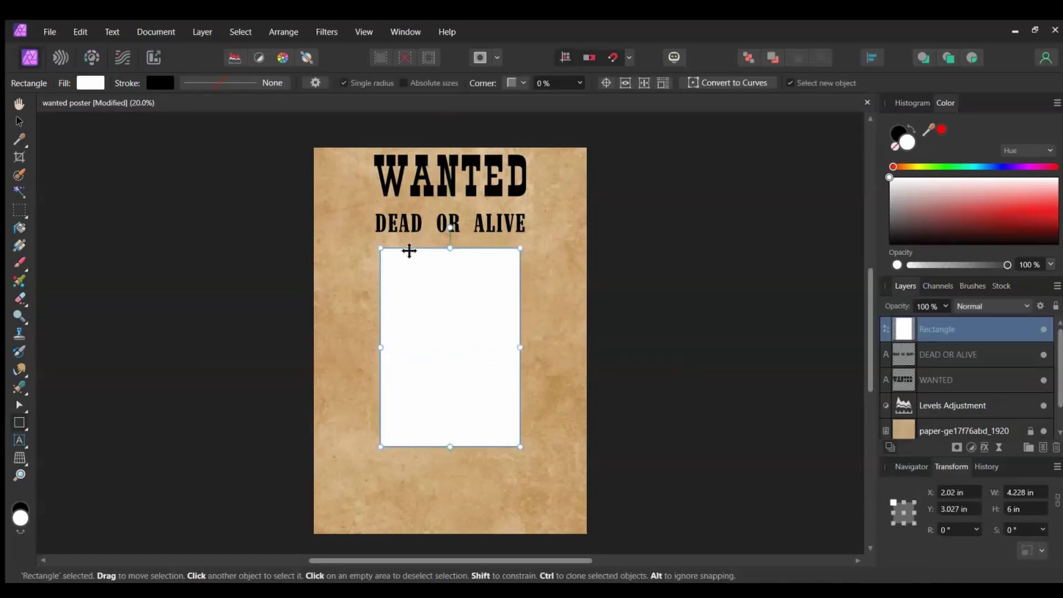
{"action": "left_click", "coordinate": [893, 145]}
{"action": "left_click", "coordinate": [897, 134]}
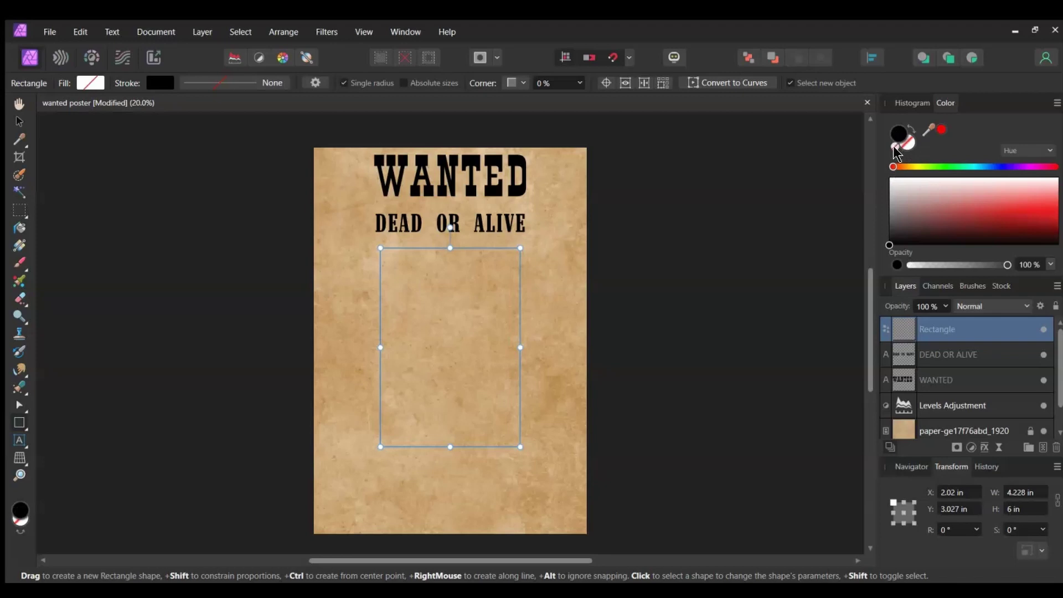
{"action": "left_click", "coordinate": [893, 146]}
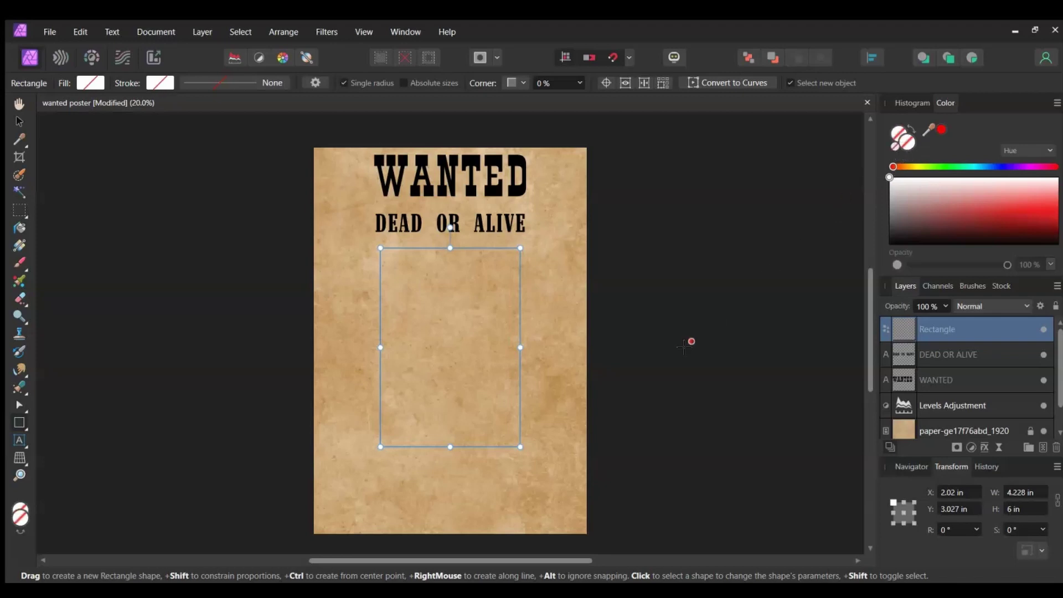
Import the cowboy photo and clip it inside the rectangle frame.
{"action": "left_click", "coordinate": [50, 31]}
{"action": "left_click", "coordinate": [33, 197]}
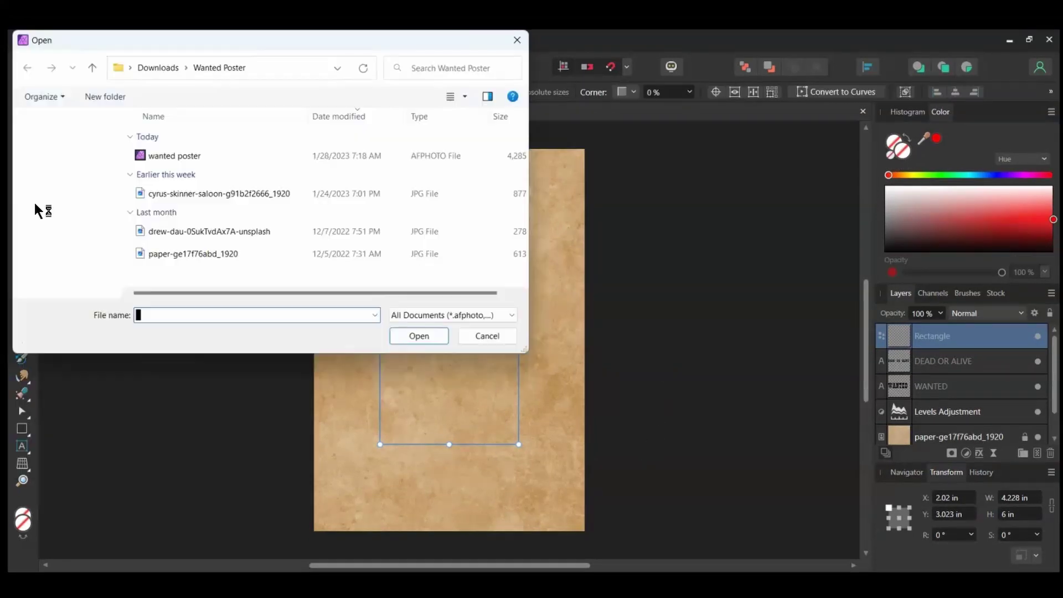
{"action": "mouse_move", "coordinate": [155, 228]}
{"action": "left_mouse_down"}
{"action": "mouse_move", "coordinate": [374, 383]}
{"action": "mouse_move", "coordinate": [440, 402]}
{"action": "left_mouse_up"}
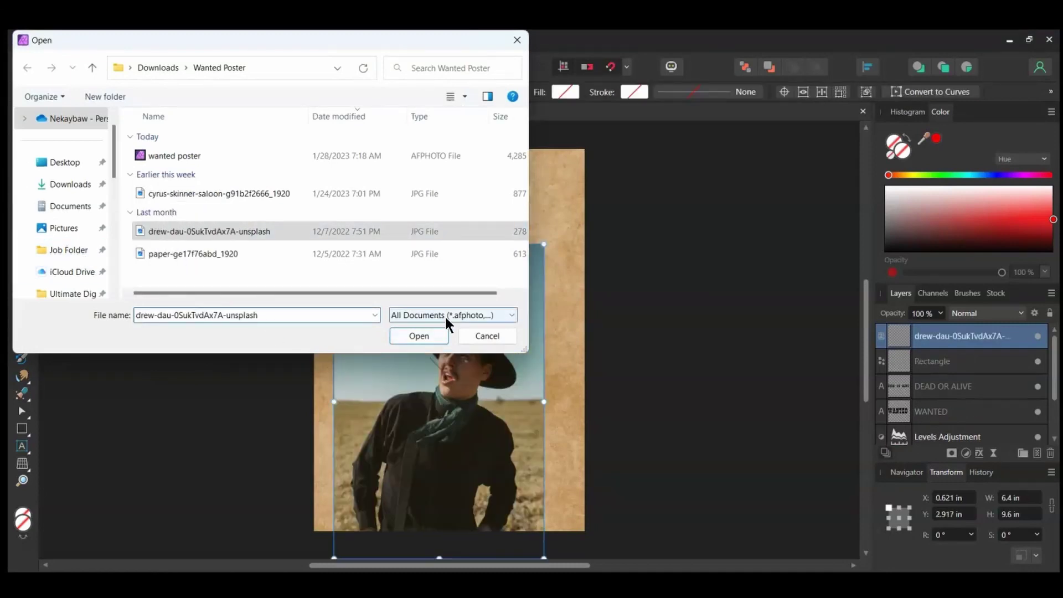
{"action": "left_click", "coordinate": [470, 336]}
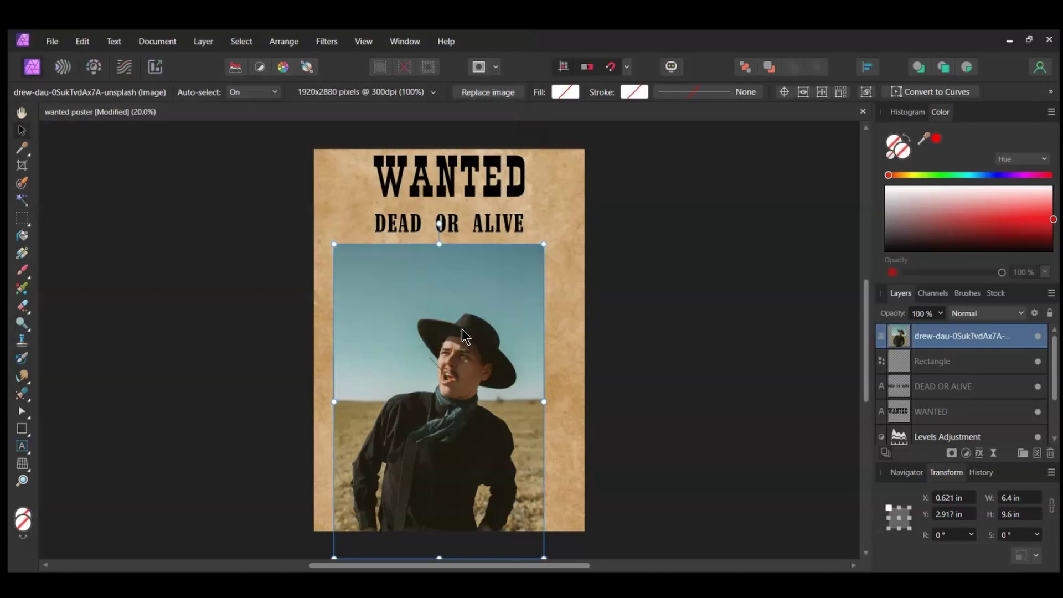
{"action": "left_click_drag", "start_coordinate": [919, 336], "coordinate": [894, 348]}
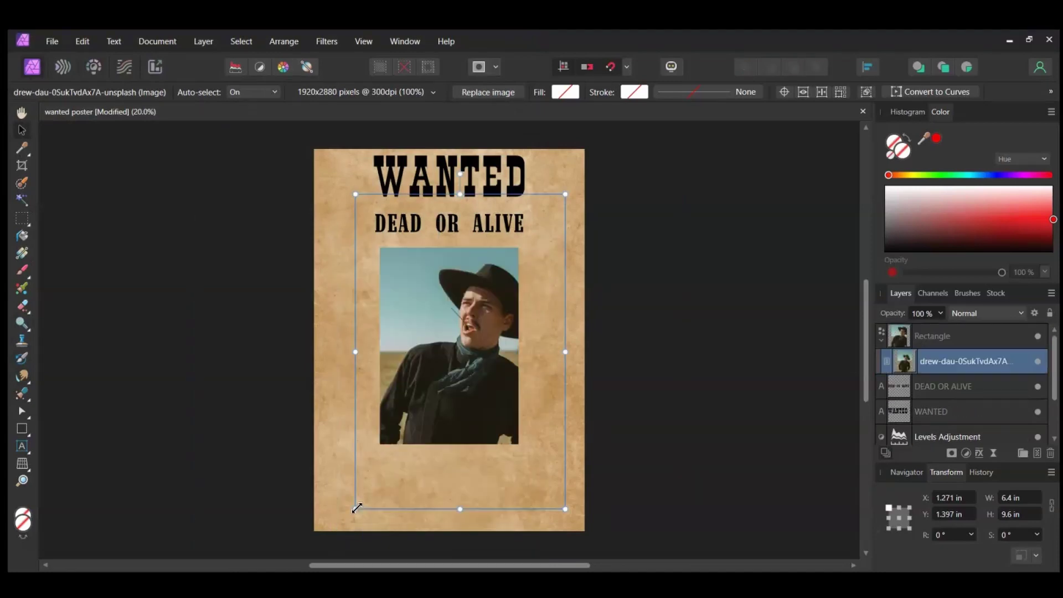
Resize the cowboy photo to about 5.17 × 7.755 in and position it within the frame.
{"action": "left_click_drag", "start_coordinate": [356, 507], "coordinate": [381, 468]}
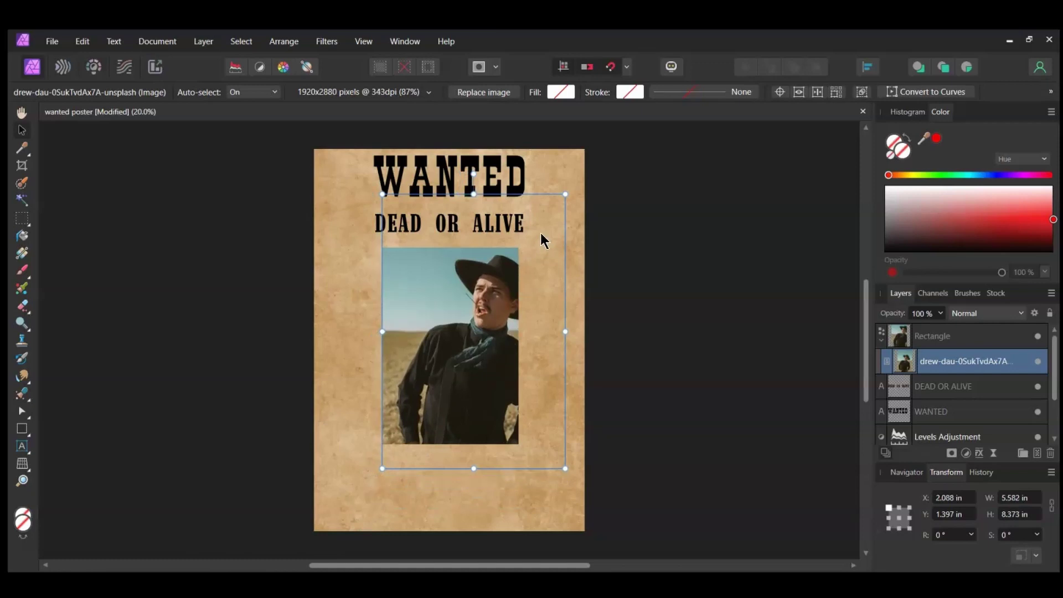
{"action": "left_click_drag", "start_coordinate": [565, 194], "coordinate": [527, 221]}
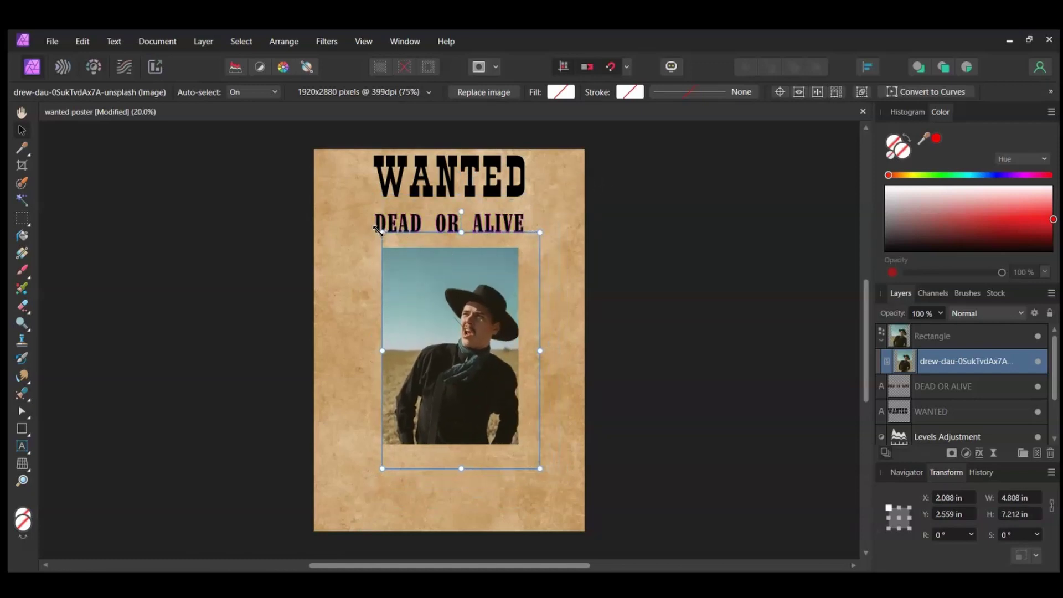
{"action": "left_click_drag", "start_coordinate": [378, 230], "coordinate": [365, 213]}
{"action": "left_click_drag", "start_coordinate": [407, 383], "coordinate": [403, 364]}
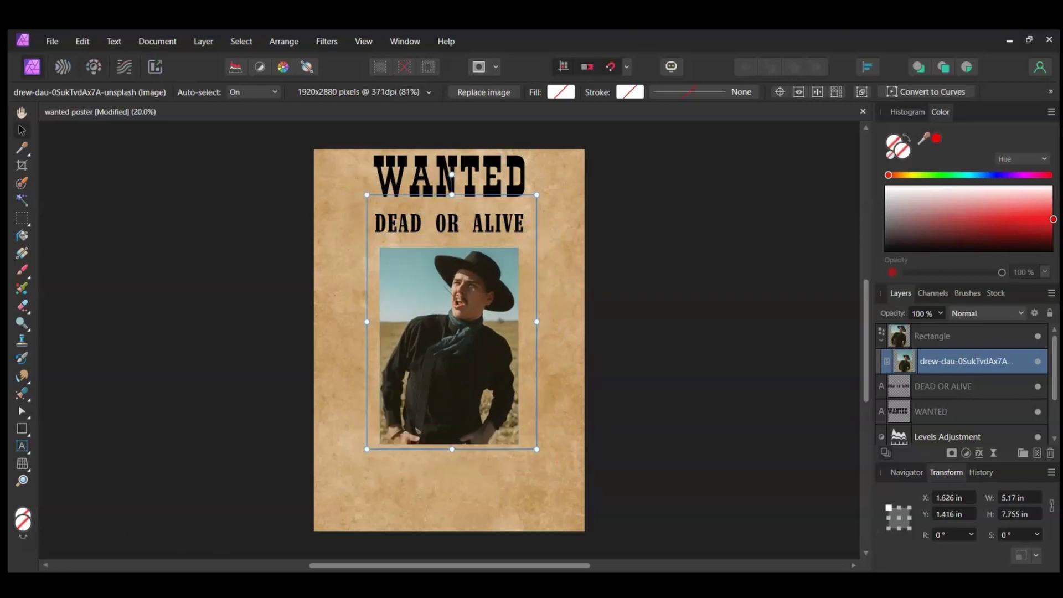
{"action": "left_click", "coordinate": [978, 457]}
Give the cowboy photo a Color Overlay with hex colour D7BF86.
{"action": "left_click_drag", "start_coordinate": [465, 124], "coordinate": [703, 128]}
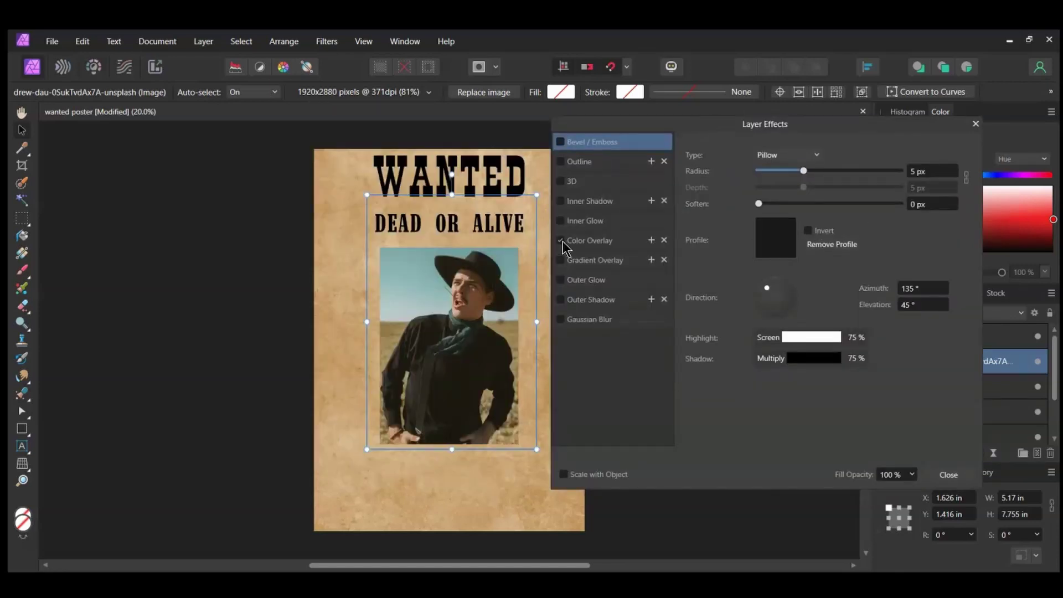
{"action": "left_click", "coordinate": [561, 240]}
{"action": "left_click", "coordinate": [608, 241]}
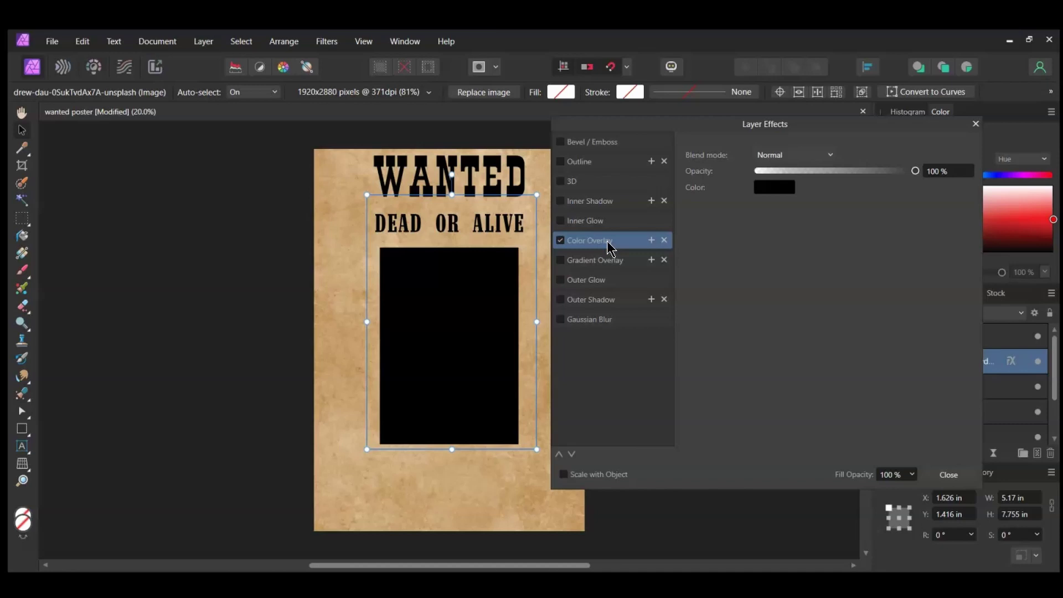
{"action": "left_click", "coordinate": [773, 192]}
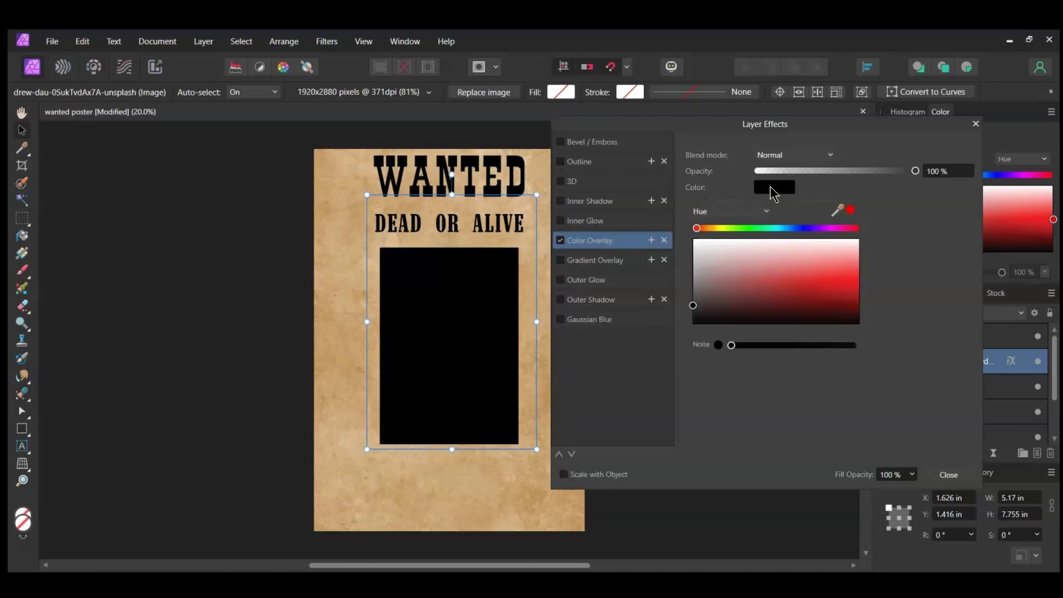
{"action": "left_click", "coordinate": [759, 212]}
{"action": "left_click", "coordinate": [719, 242]}
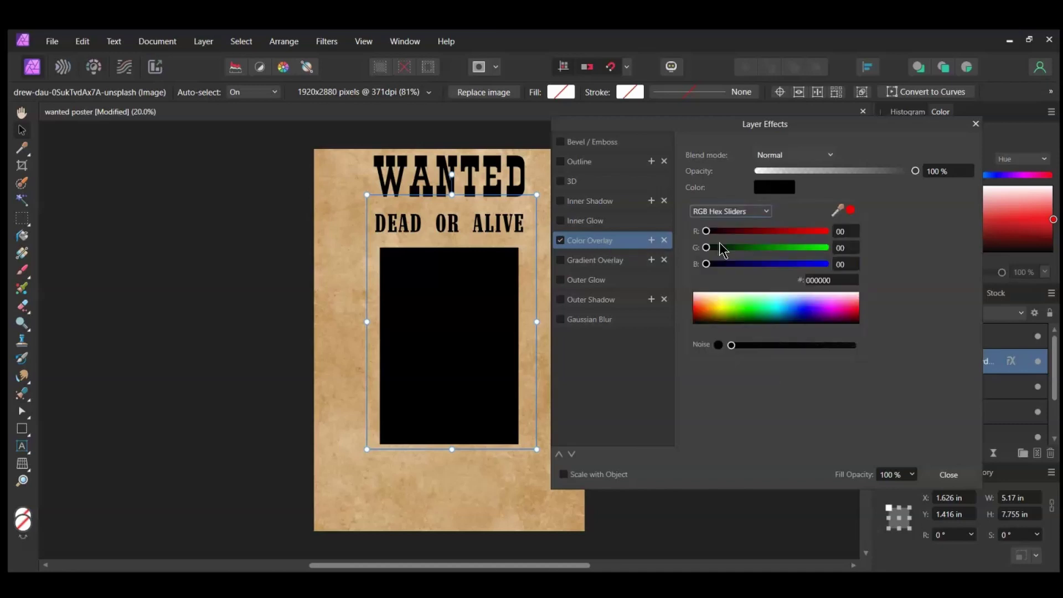
{"action": "left_click", "coordinate": [824, 278]}
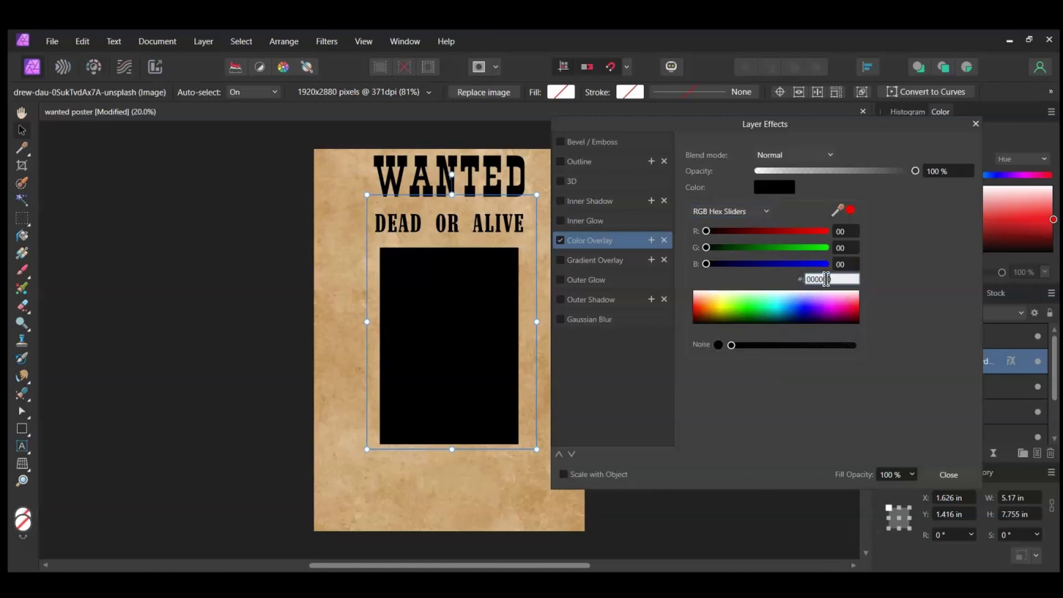
{"action": "type", "text": "d7"}
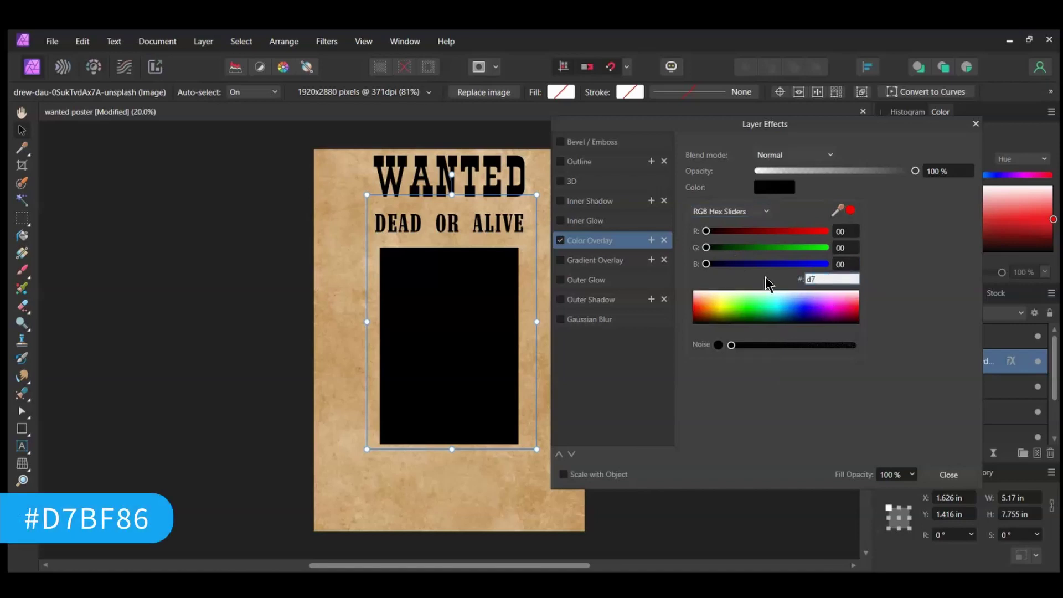
{"action": "type", "text": "bf86"}
{"action": "key", "text": "Return"}
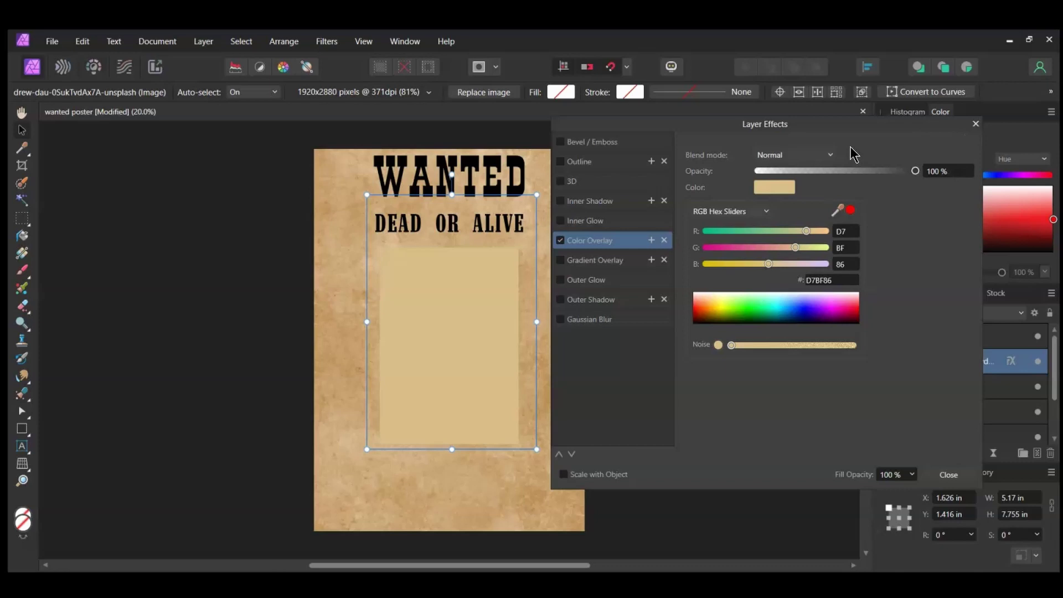
Set the overlay's blend mode to Color and save the poster.
{"action": "left_click", "coordinate": [825, 156]}
{"action": "scroll", "coordinate": [824, 316], "scroll_direction": "down", "scroll_amount": 5}
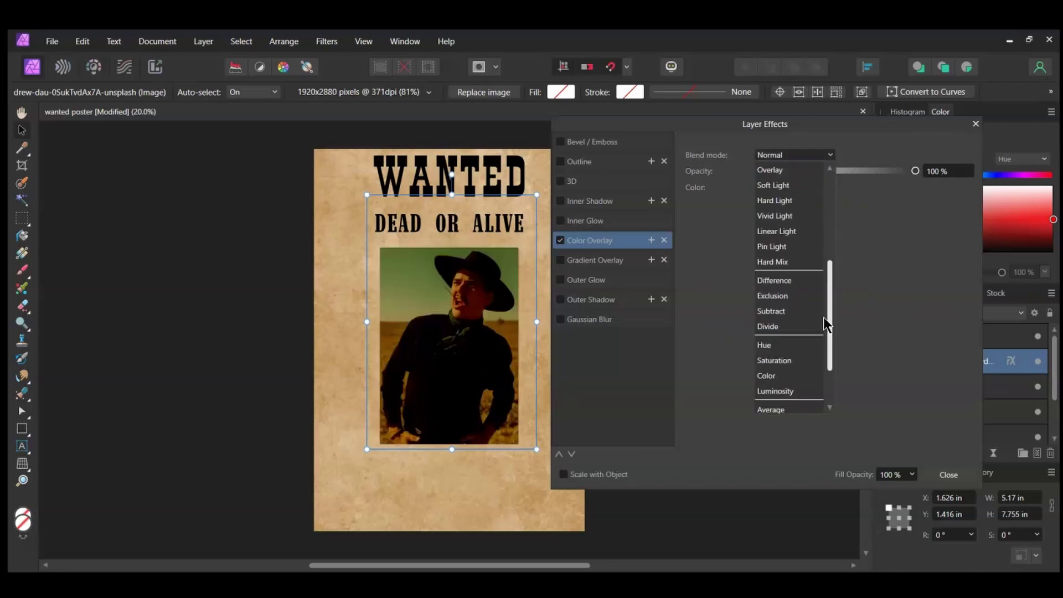
{"action": "left_click", "coordinate": [768, 374]}
{"action": "left_click", "coordinate": [946, 474]}
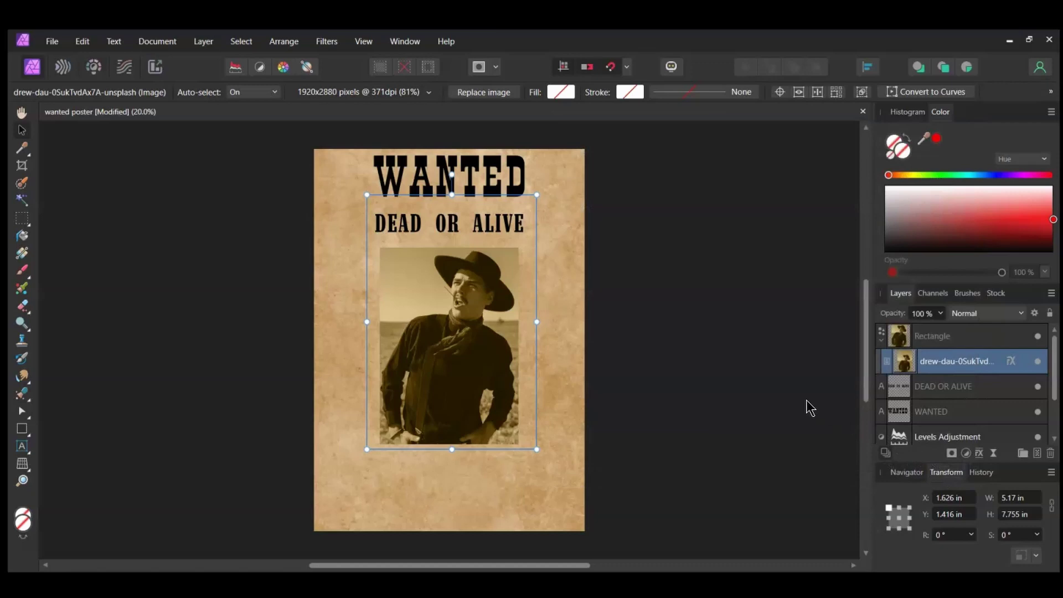
{"action": "key", "text": "ctrl+s"}
{"action": "left_click", "coordinate": [993, 453]}
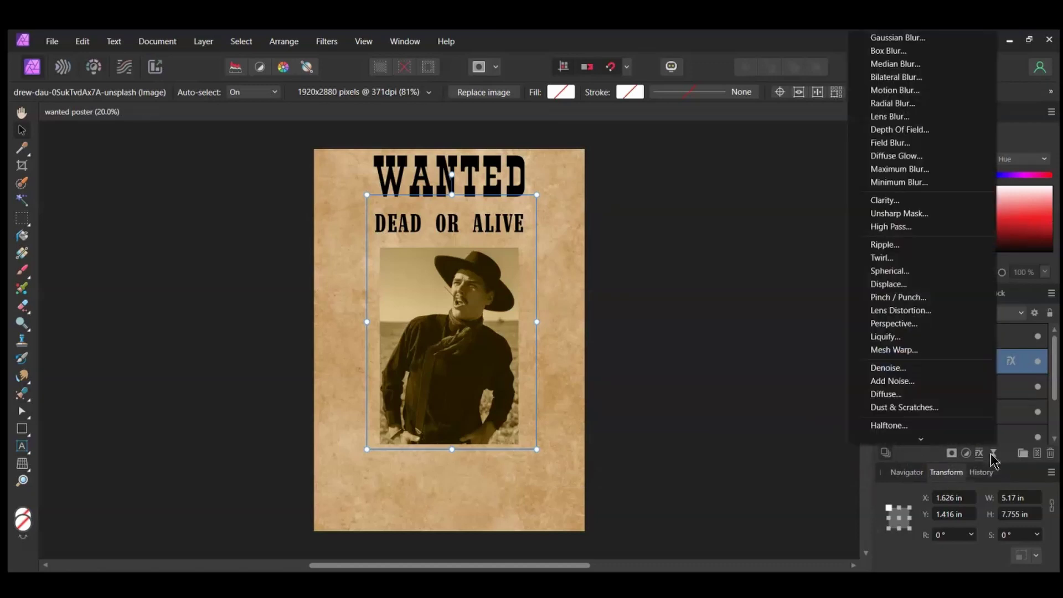
Add an Add Noise live filter at 15% intensity to the cowboy photo and compare it hidden.
{"action": "left_click", "coordinate": [932, 381]}
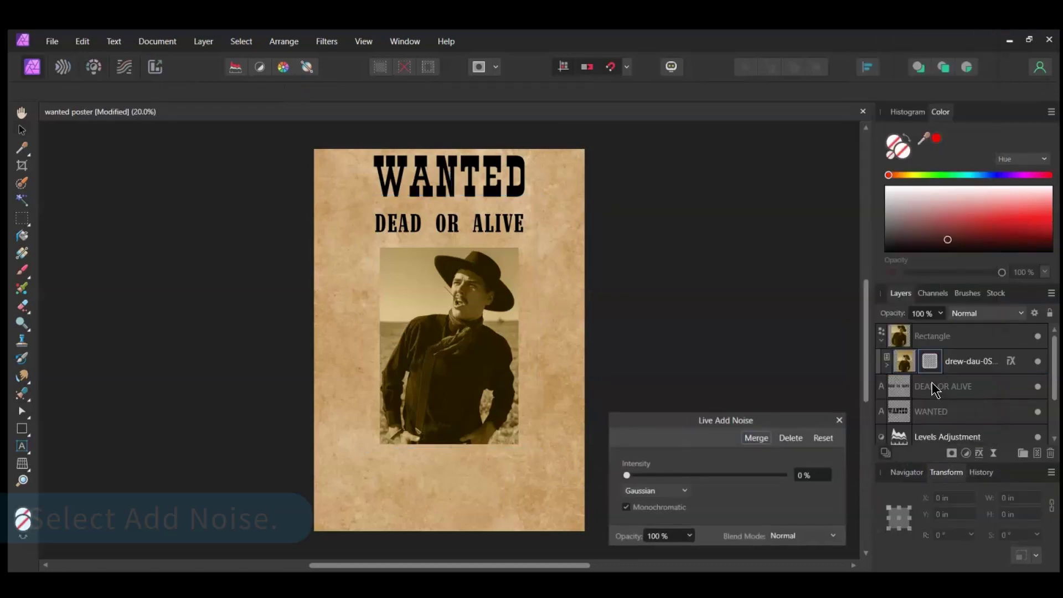
{"action": "left_click", "coordinate": [817, 475]}
{"action": "type", "text": "15"}
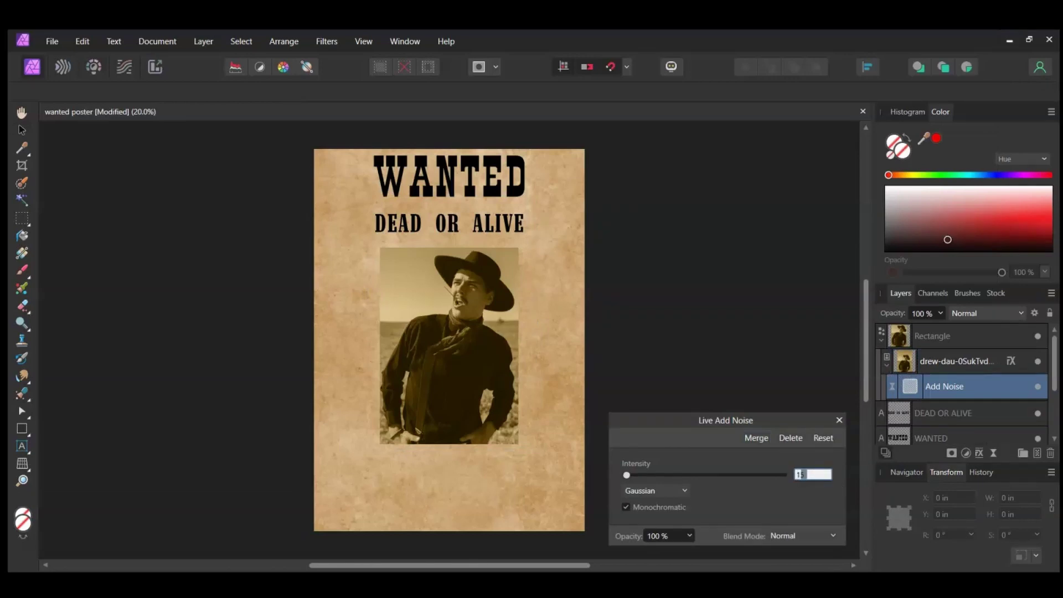
{"action": "key", "text": "Return"}
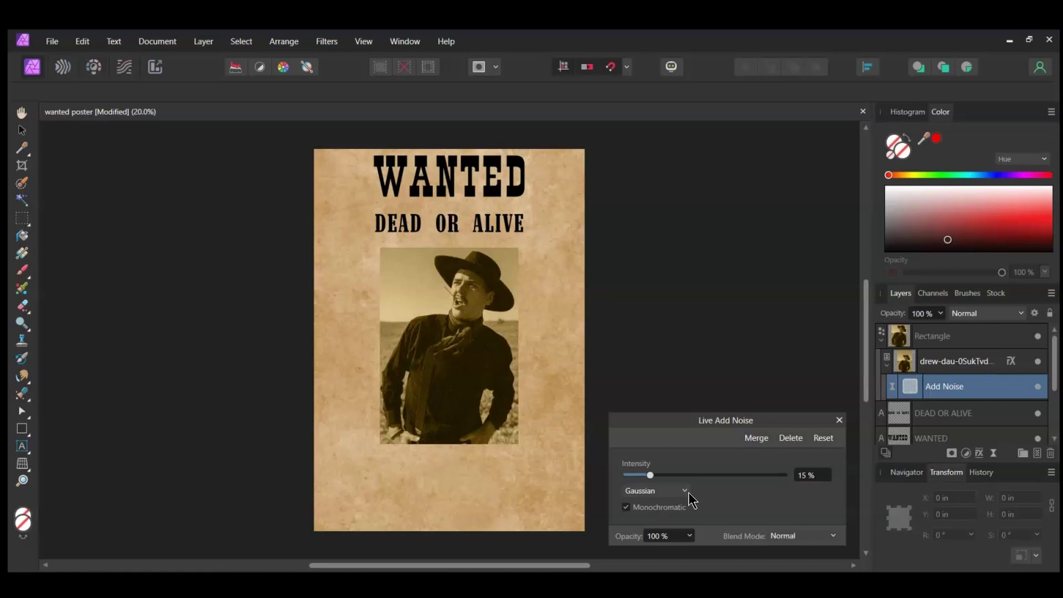
{"action": "left_click", "coordinate": [839, 420]}
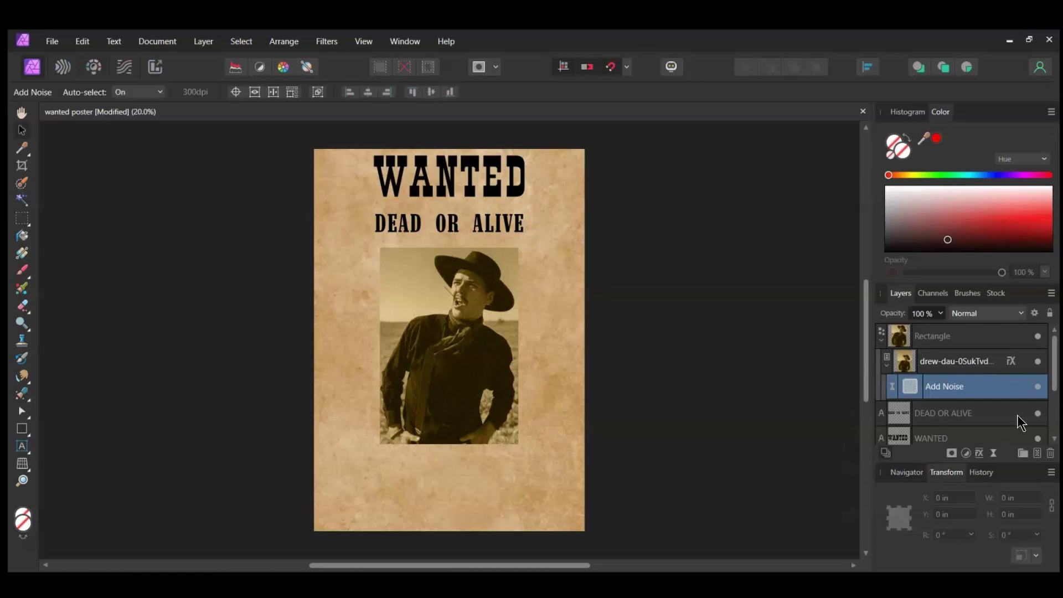
{"action": "left_click", "coordinate": [1037, 387]}
{"action": "left_click", "coordinate": [959, 366]}
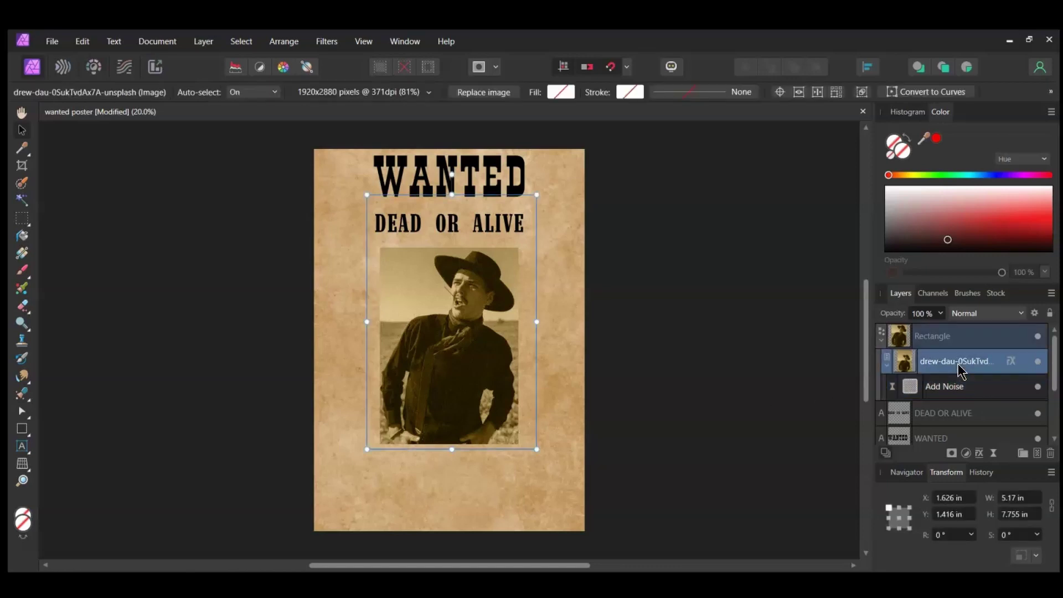
Add a Curves adjustment lowering the white point, shifting the black point right and dropping midtones.
{"action": "left_click", "coordinate": [966, 454]}
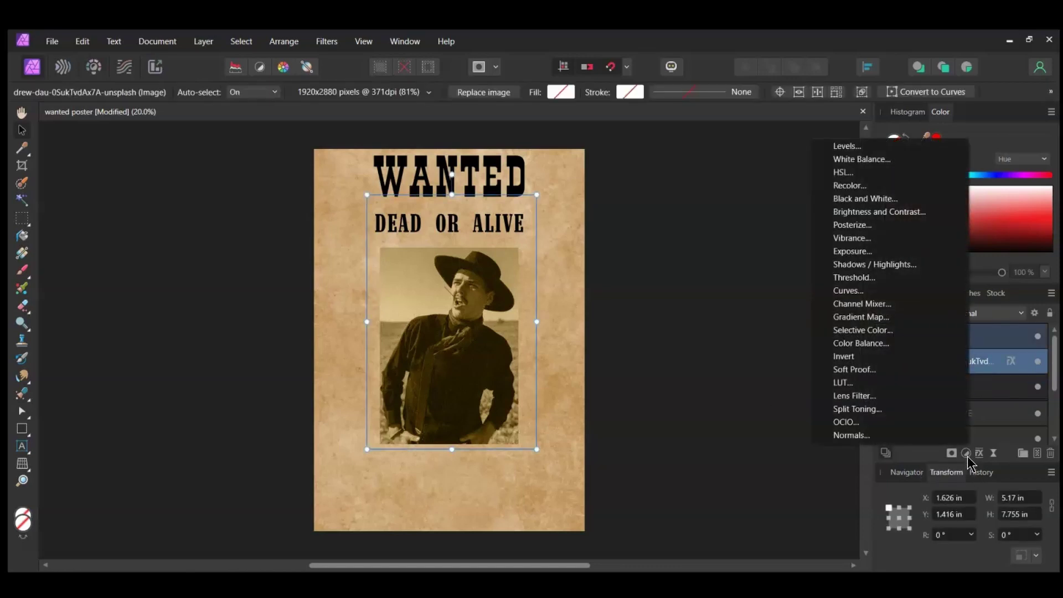
{"action": "left_click", "coordinate": [930, 292]}
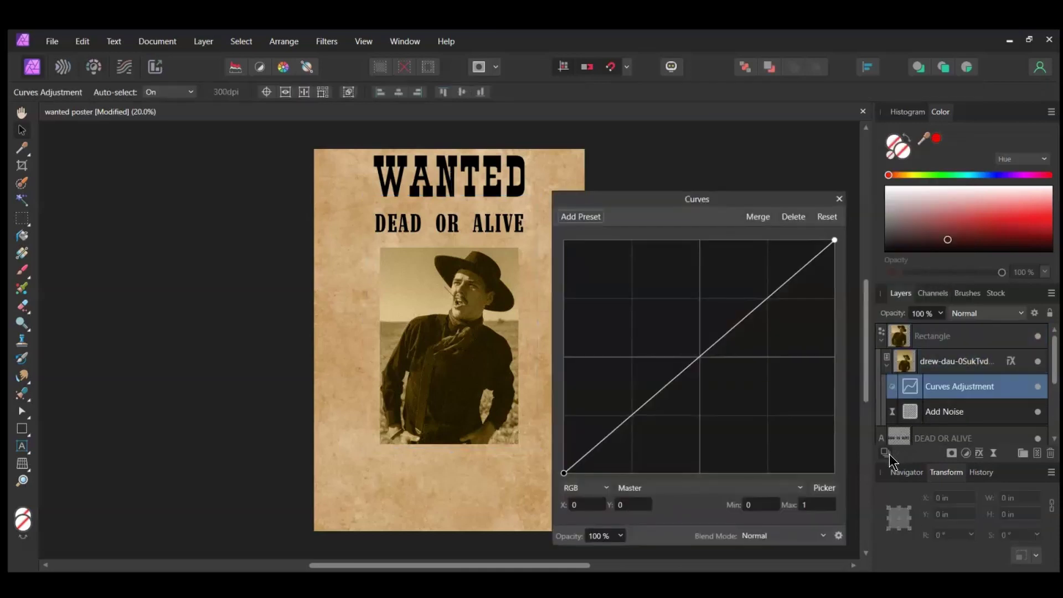
{"action": "left_click_drag", "start_coordinate": [849, 208], "coordinate": [864, 233]}
{"action": "left_click", "coordinate": [580, 441]}
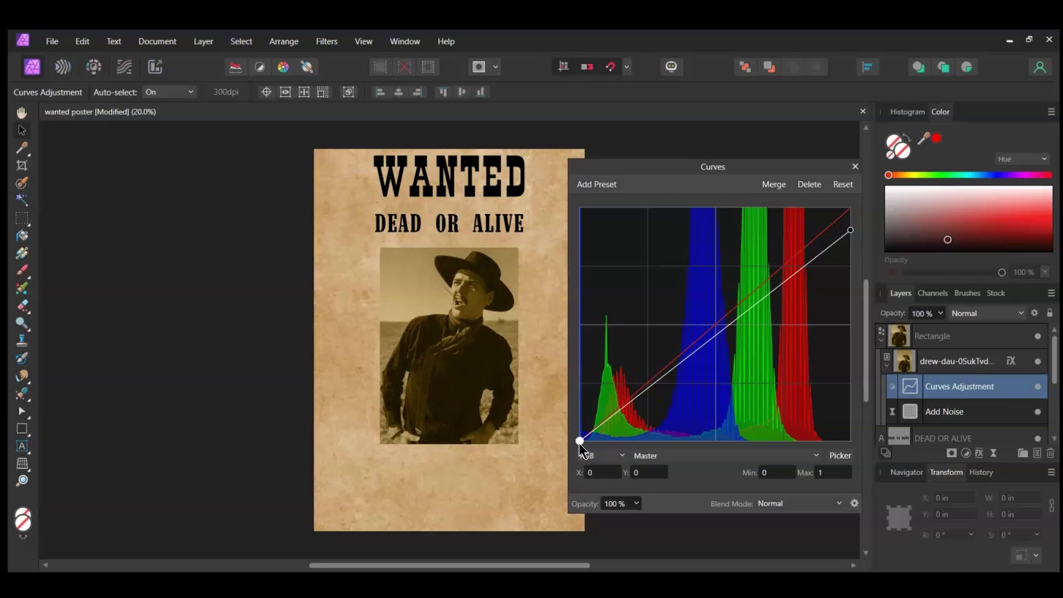
{"action": "left_click_drag", "start_coordinate": [579, 442], "coordinate": [594, 455]}
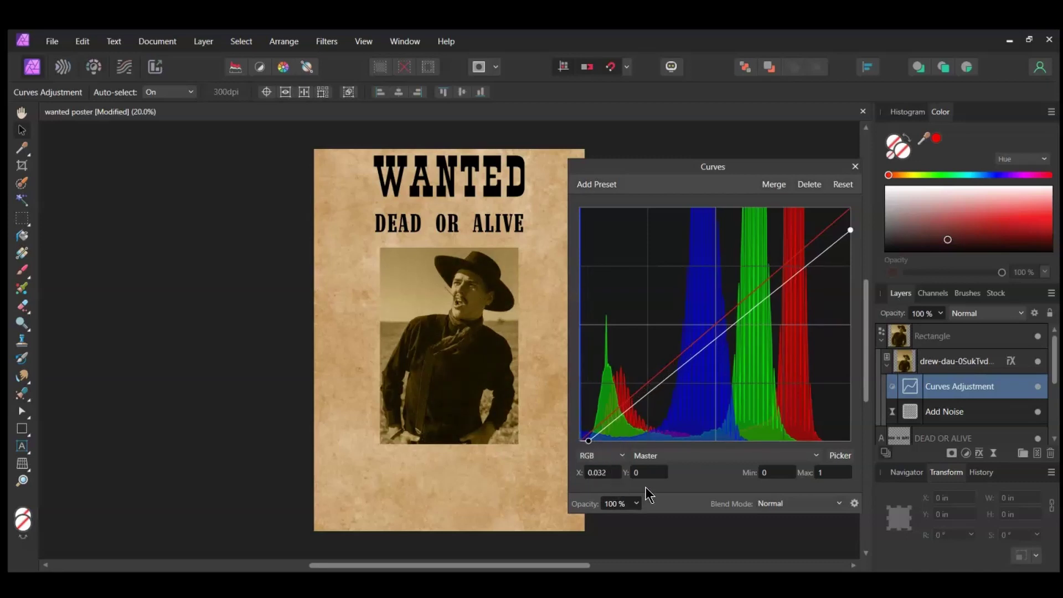
{"action": "left_click", "coordinate": [716, 336]}
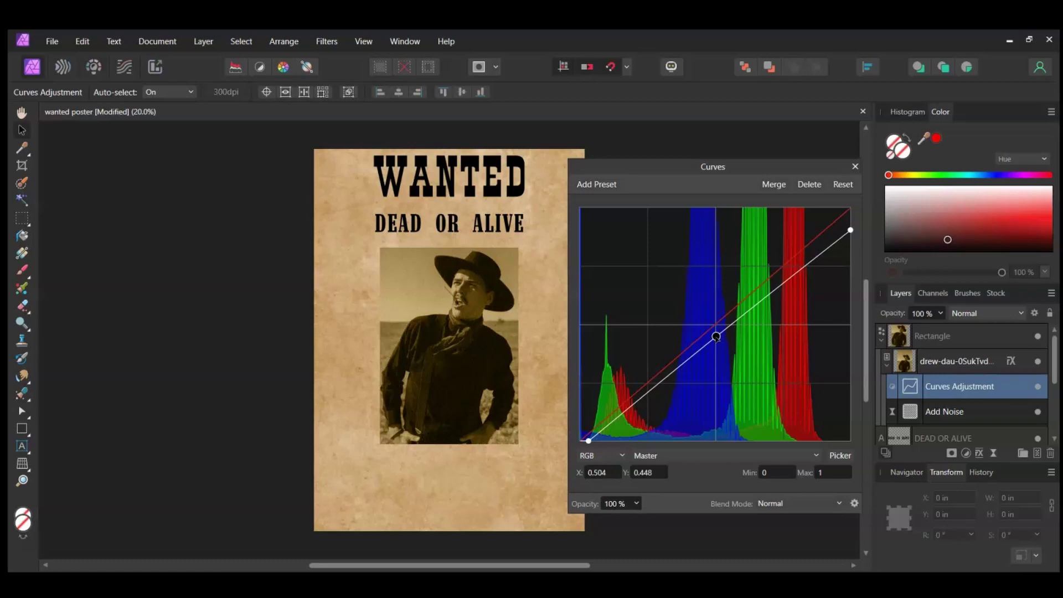
{"action": "left_click_drag", "start_coordinate": [715, 336], "coordinate": [721, 342]}
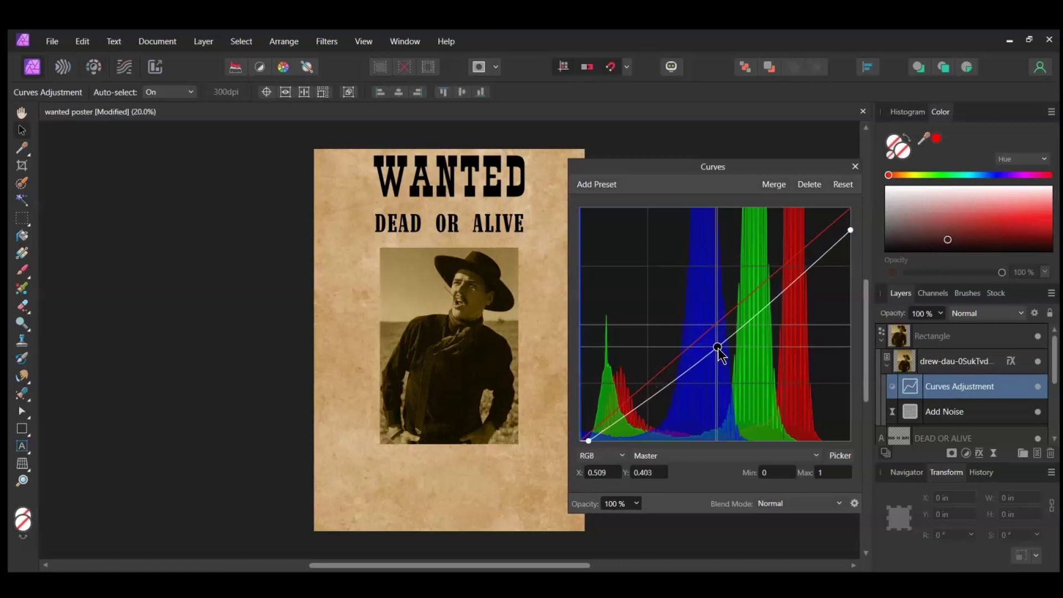
{"action": "left_click", "coordinate": [855, 167]}
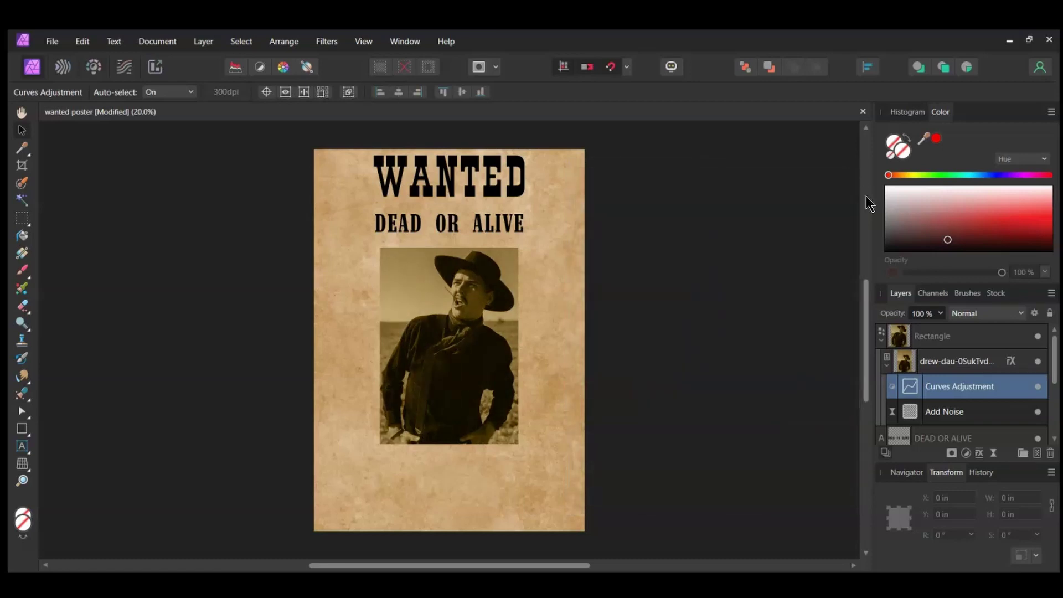
Toggle the Curves adjustment off and on to compare, then deselect all layers.
{"action": "left_click", "coordinate": [1035, 388]}
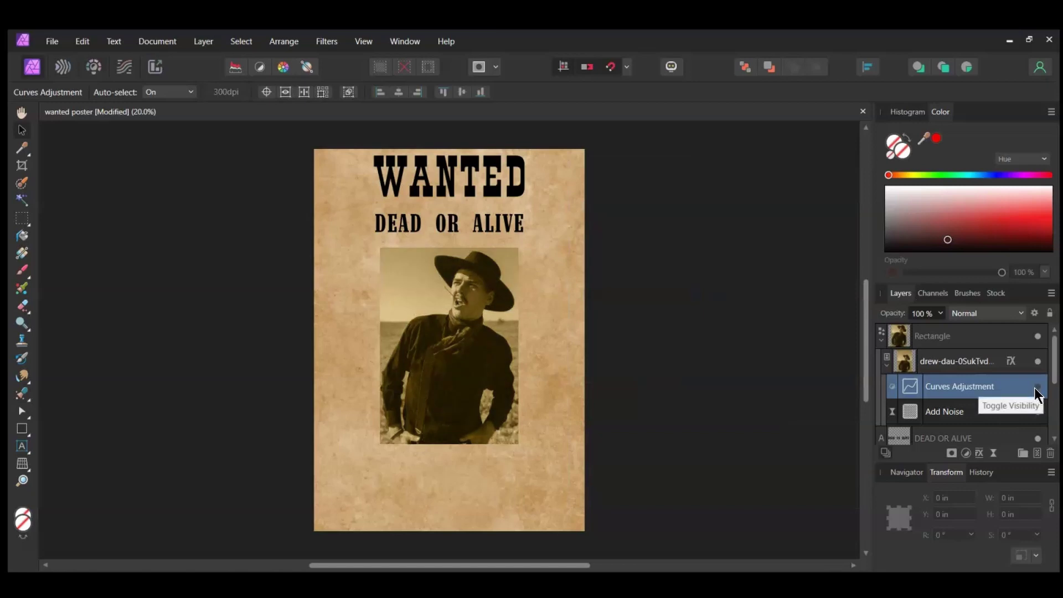
{"action": "left_click", "coordinate": [1037, 388]}
{"action": "left_click", "coordinate": [1039, 387]}
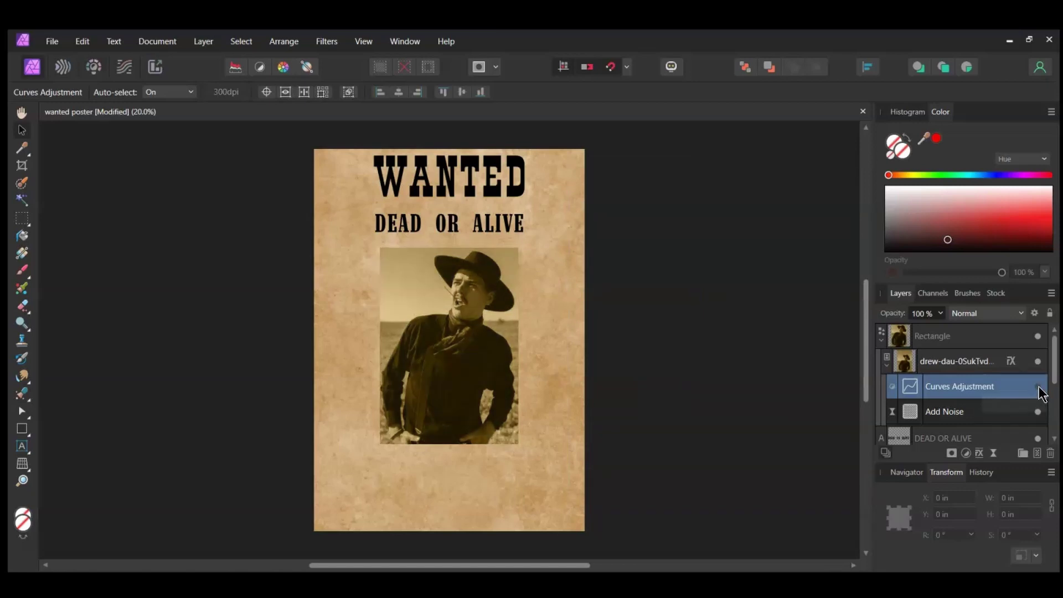
{"action": "left_click", "coordinate": [1038, 387]}
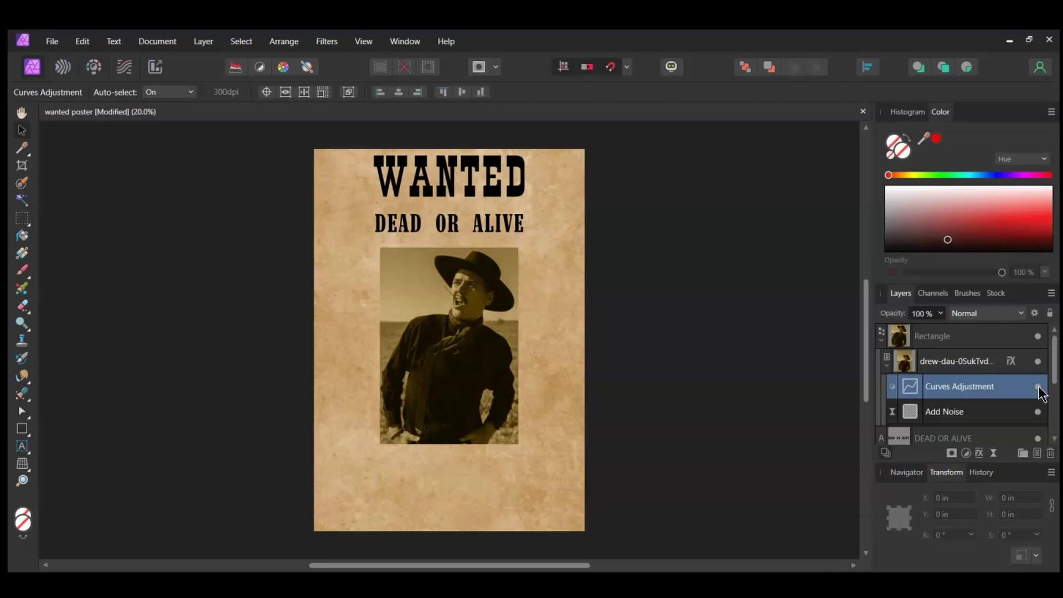
{"action": "left_click", "coordinate": [639, 357]}
{"action": "key", "text": "t"}
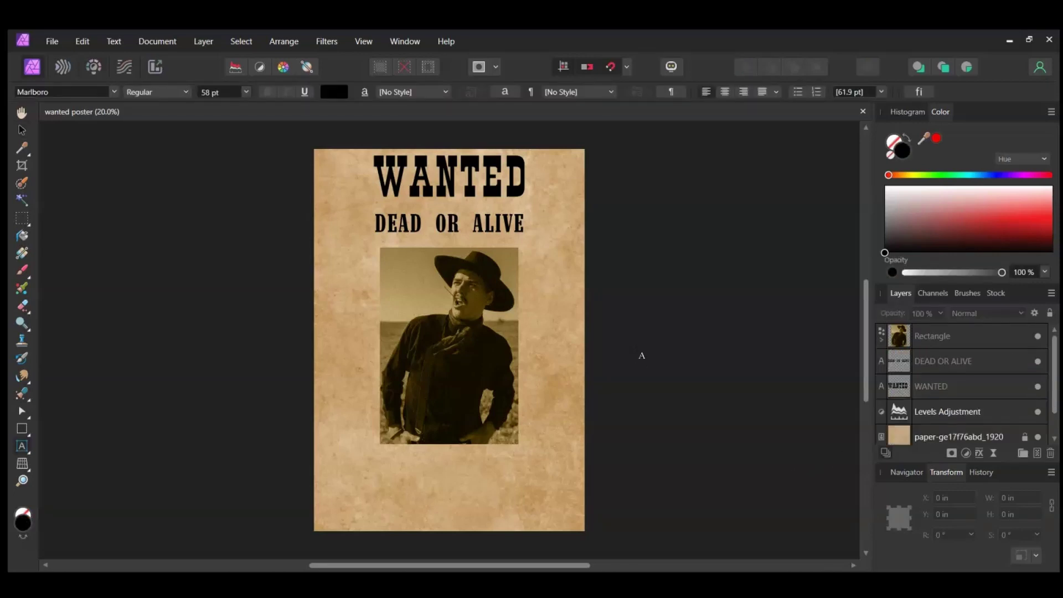
Type $6,000 at the poster's left edge and shrink it to a smaller size.
{"action": "left_click_drag", "start_coordinate": [321, 253], "coordinate": [329, 278]}
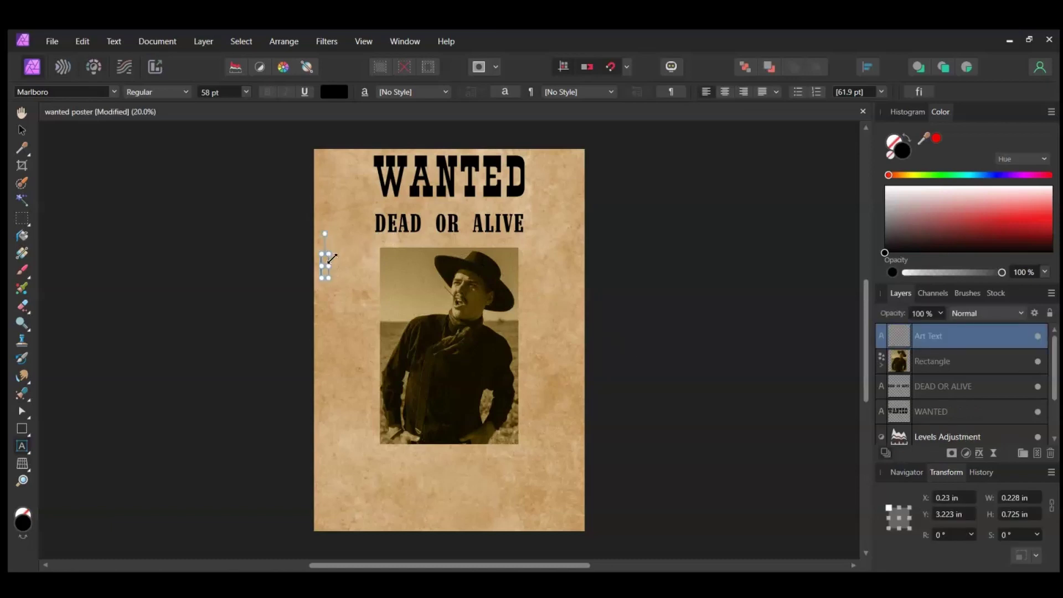
{"action": "type", "text": "$6,000"}
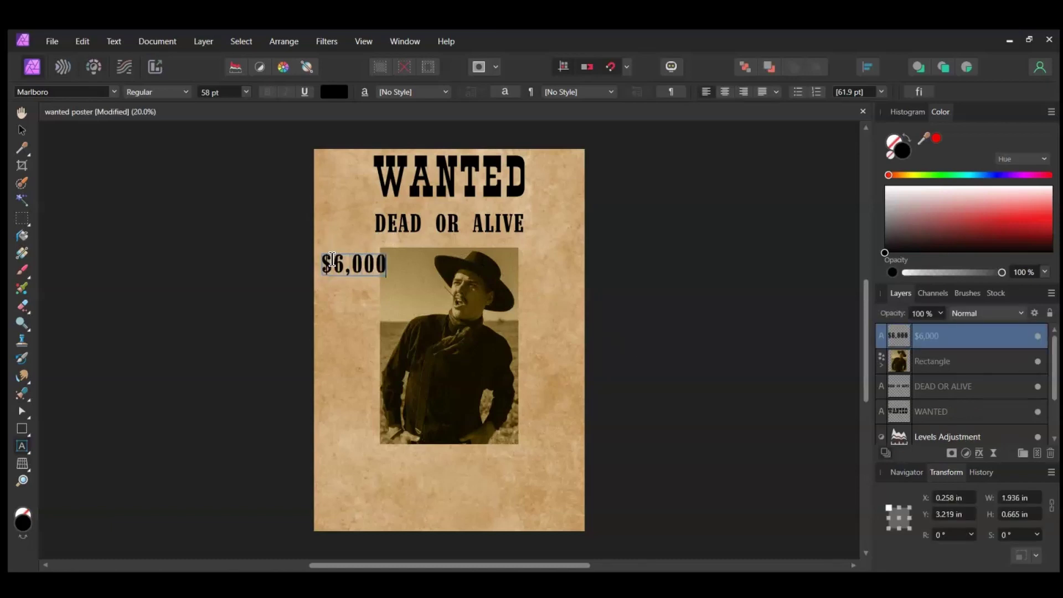
{"action": "key", "text": "Escape"}
{"action": "left_click_drag", "start_coordinate": [332, 260], "coordinate": [352, 284]}
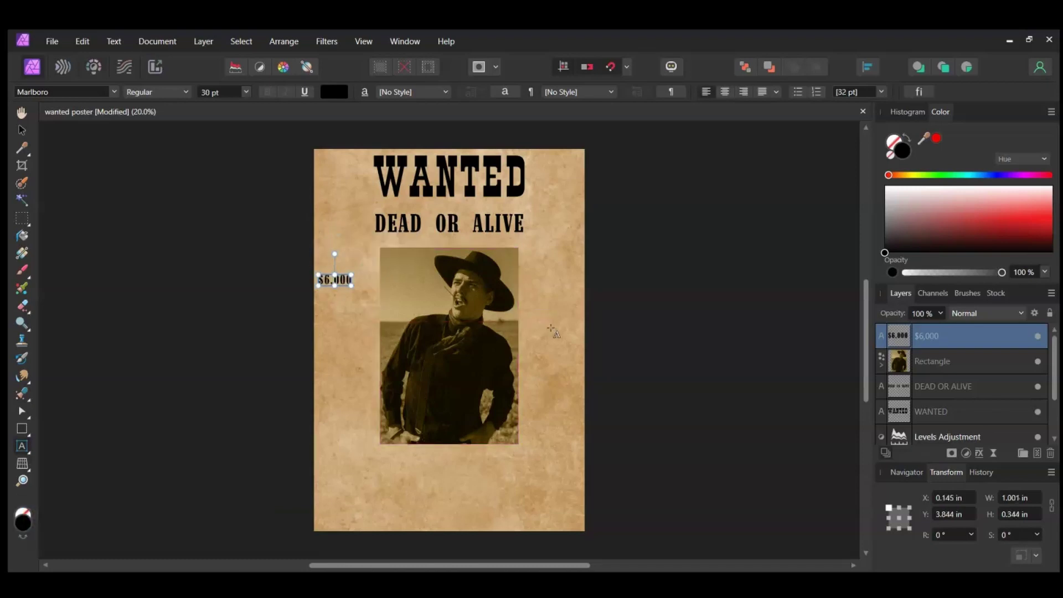
Duplicate the $6,000 line below and retype the copy as FOR THE CAPTURE.
{"action": "key", "text": "ctrl+j"}
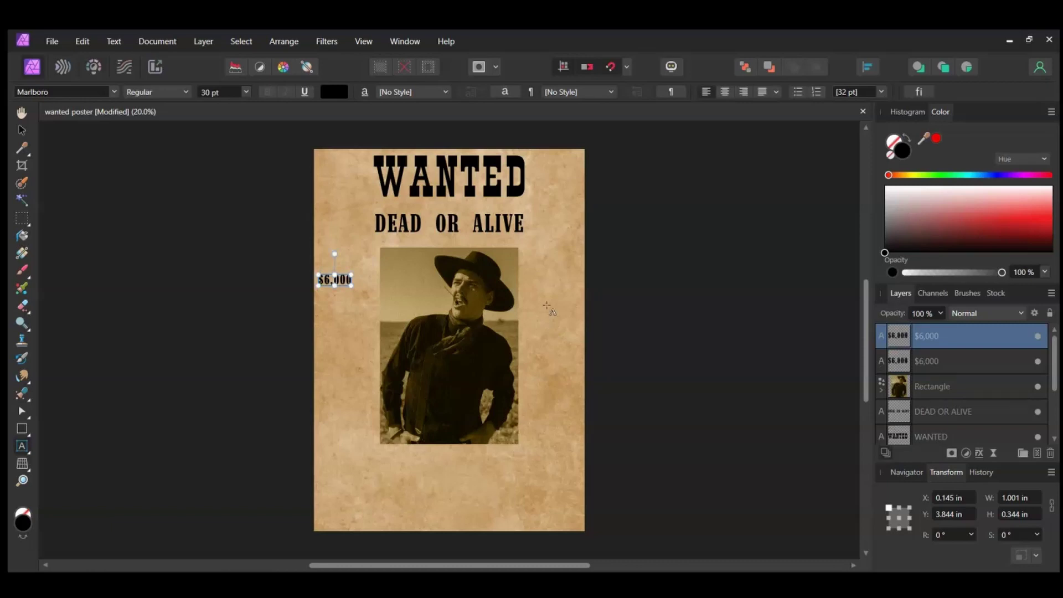
{"action": "left_click_drag", "start_coordinate": [325, 277], "coordinate": [322, 292]}
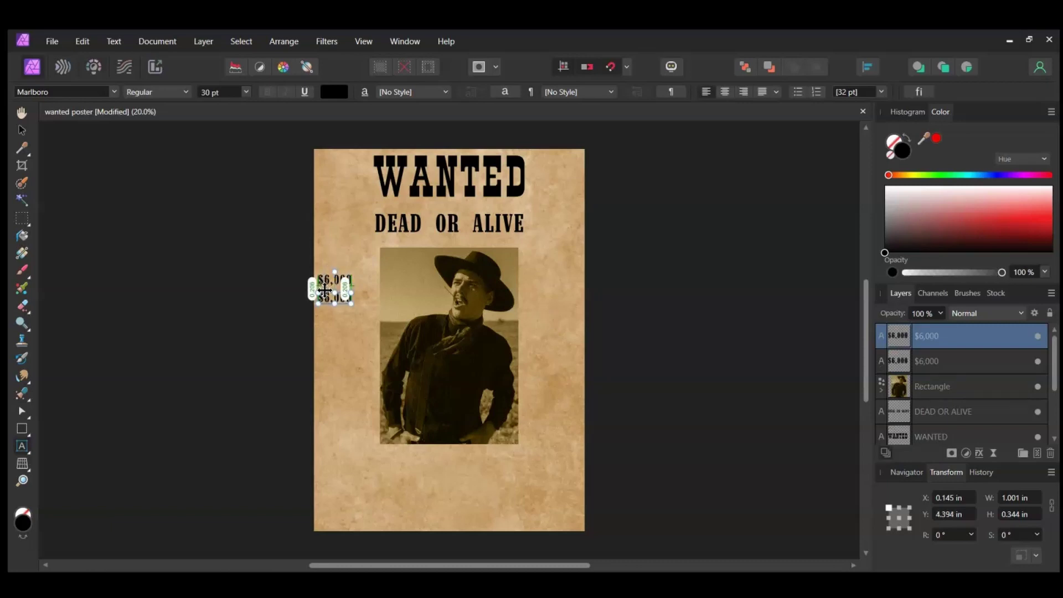
{"action": "double_click", "coordinate": [335, 297]}
{"action": "type", "text": "FOR THE CAPTURE"}
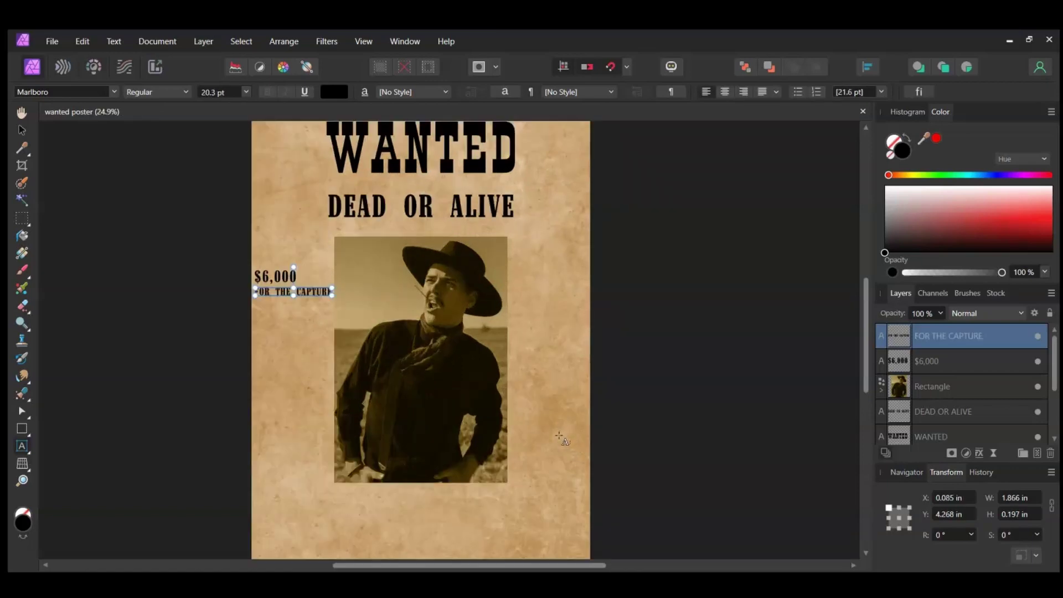
Duplicate that line one line lower and retype it as OF THE MAN WHO.
{"action": "key", "text": "ctrl+j"}
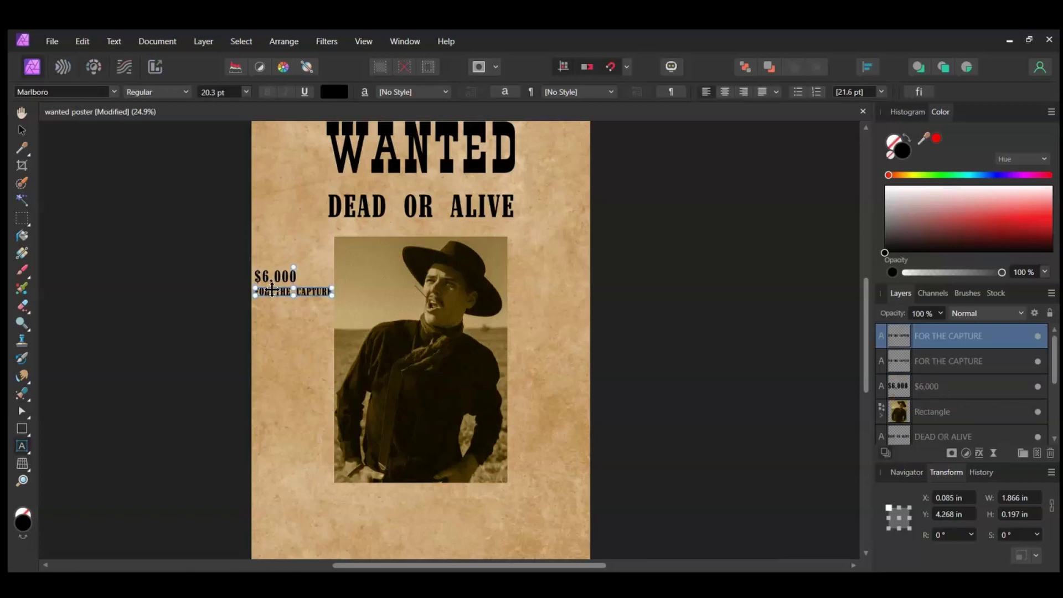
{"action": "left_click_drag", "start_coordinate": [268, 288], "coordinate": [269, 303]}
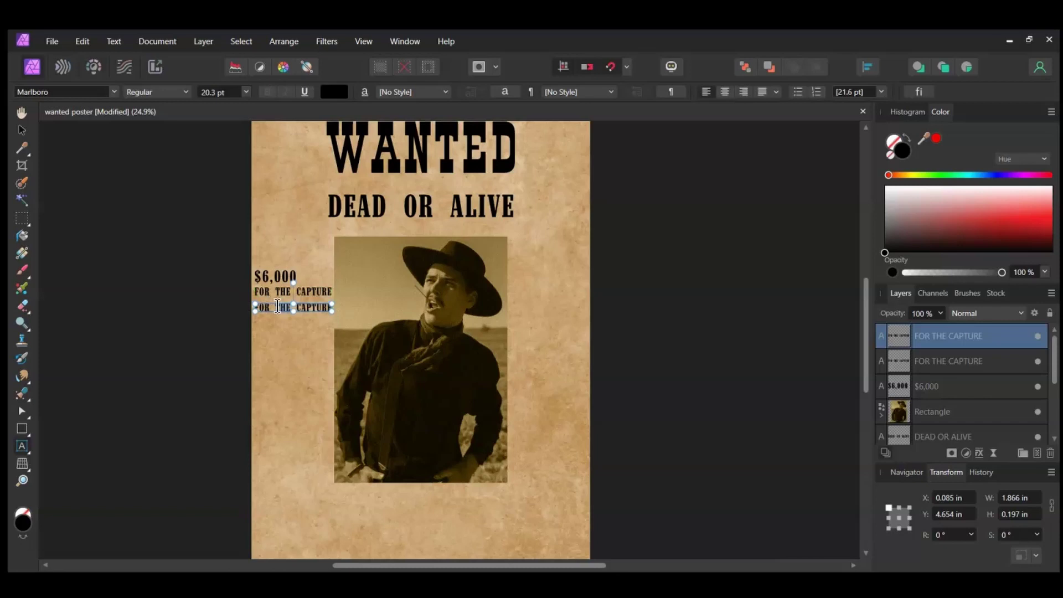
{"action": "triple_click", "coordinate": [277, 306]}
{"action": "type", "text": "OF THE MAN WHO"}
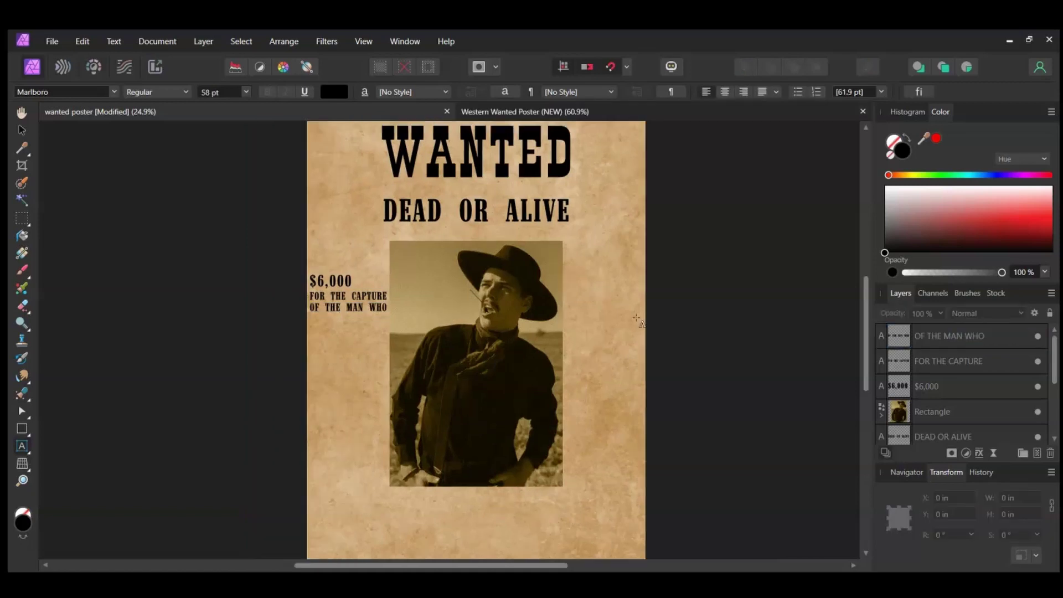
Copy OF THE MAN WHO one line down and retype it as ROBBED THE BANK.
{"action": "key", "text": "v"}
{"action": "left_click", "coordinate": [336, 309]}
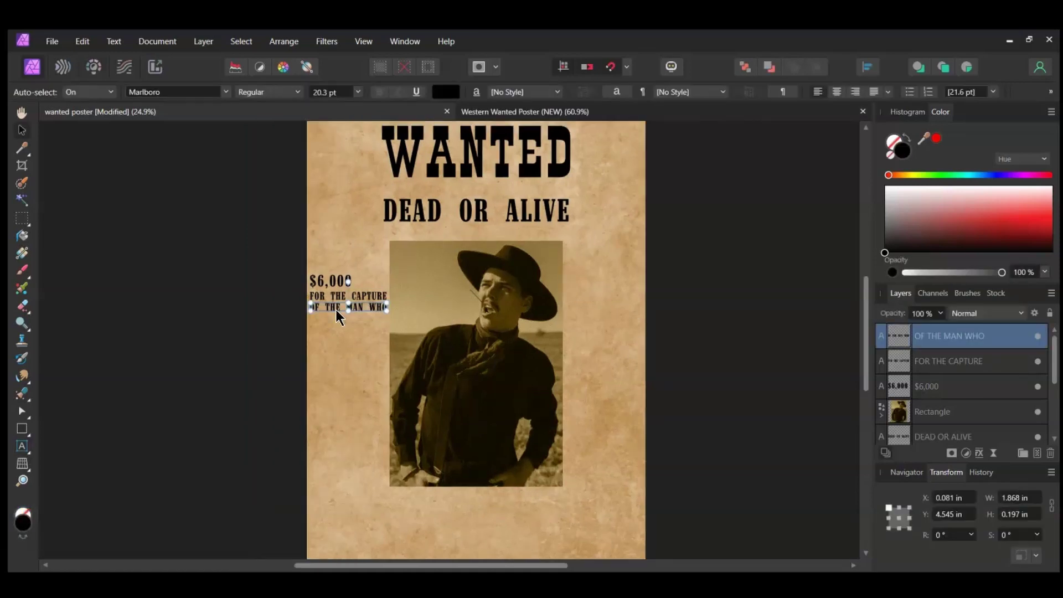
{"action": "left_click_drag", "start_coordinate": [336, 311], "coordinate": [335, 323]}
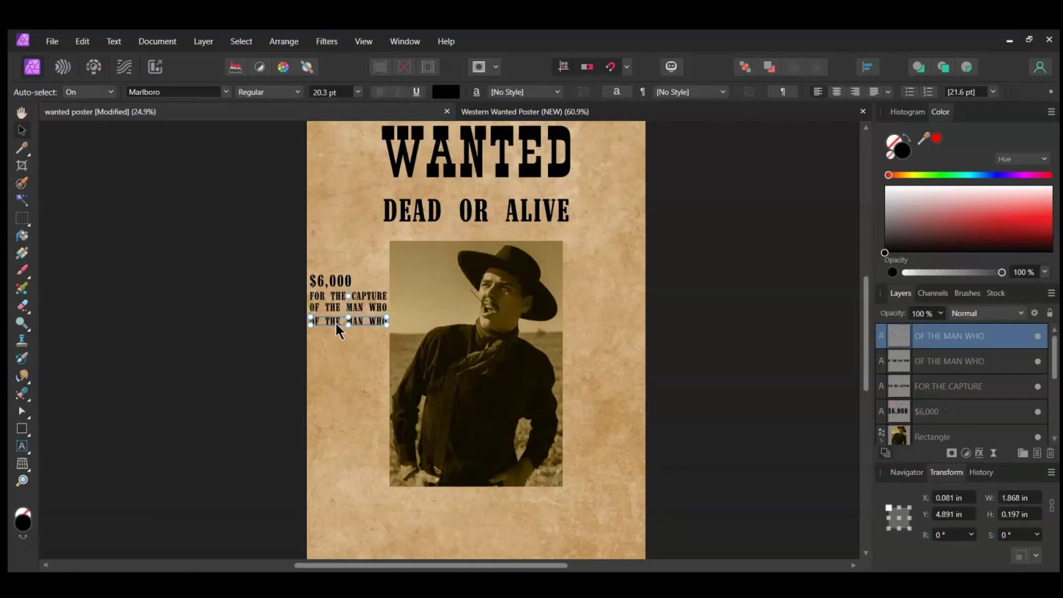
{"action": "double_click", "coordinate": [336, 323]}
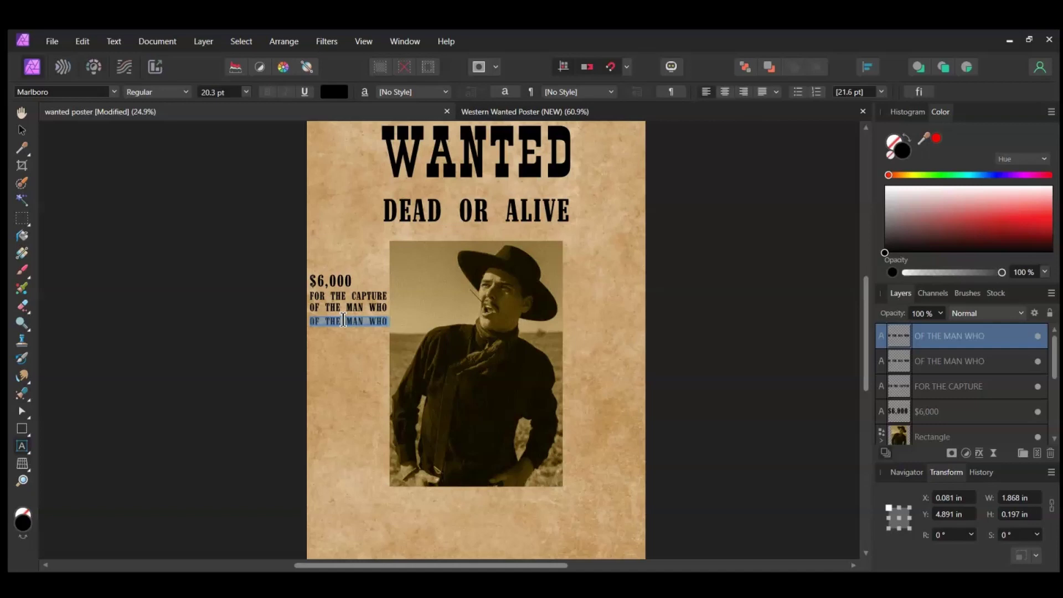
{"action": "type", "text": "ROBBED TH"}
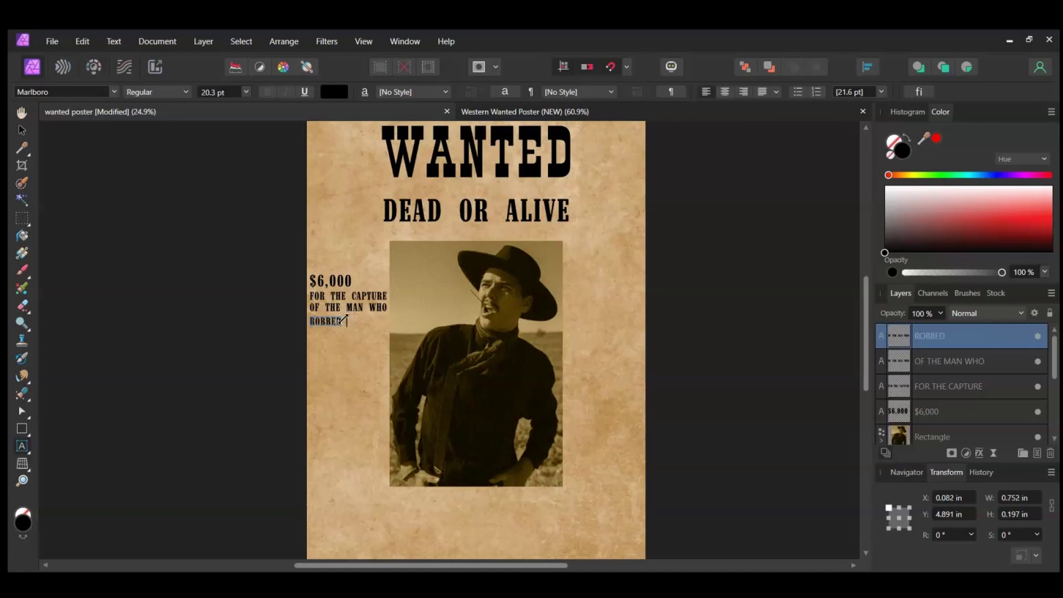
{"action": "type", "text": "E BANK"}
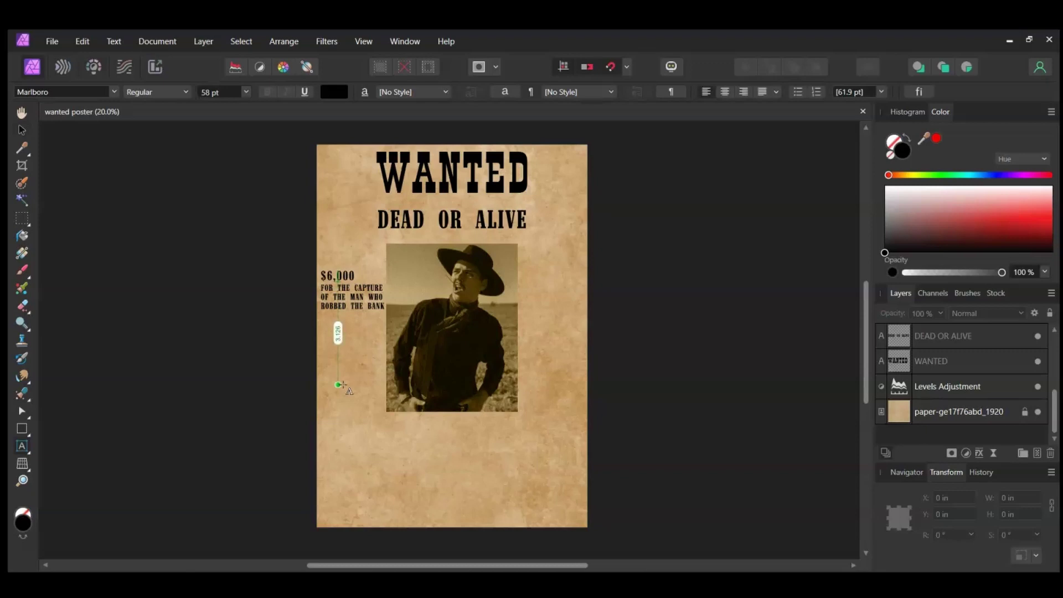
Add the AT line and a copy beneath it retyped as SHERIDAN.
{"action": "left_click_drag", "start_coordinate": [330, 316], "coordinate": [370, 330]}
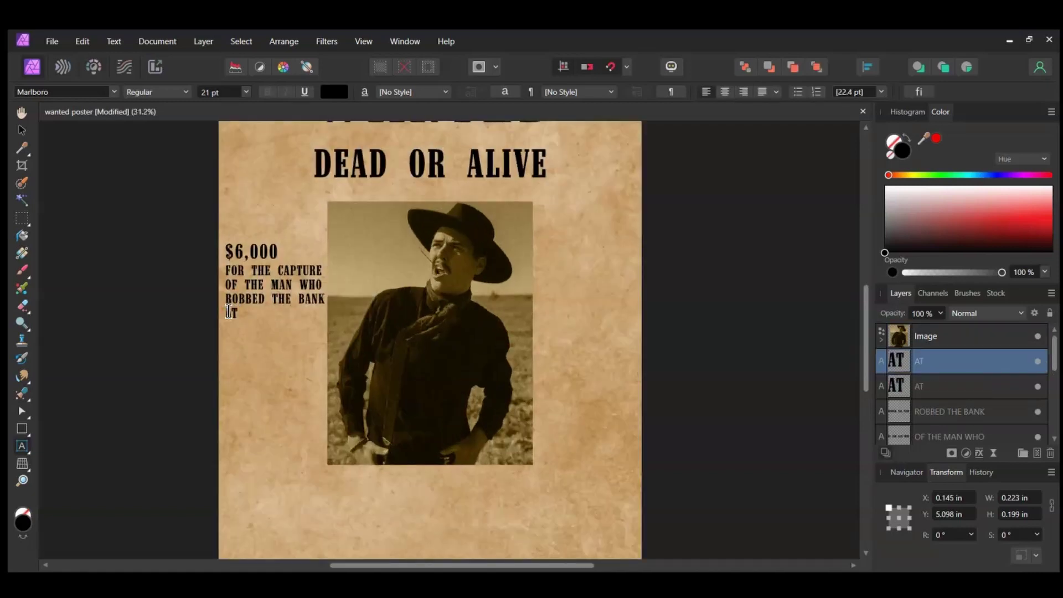
{"action": "left_click", "coordinate": [229, 312]}
{"action": "scroll", "coordinate": [228, 299], "scroll_direction": "up", "scroll_amount": 5}
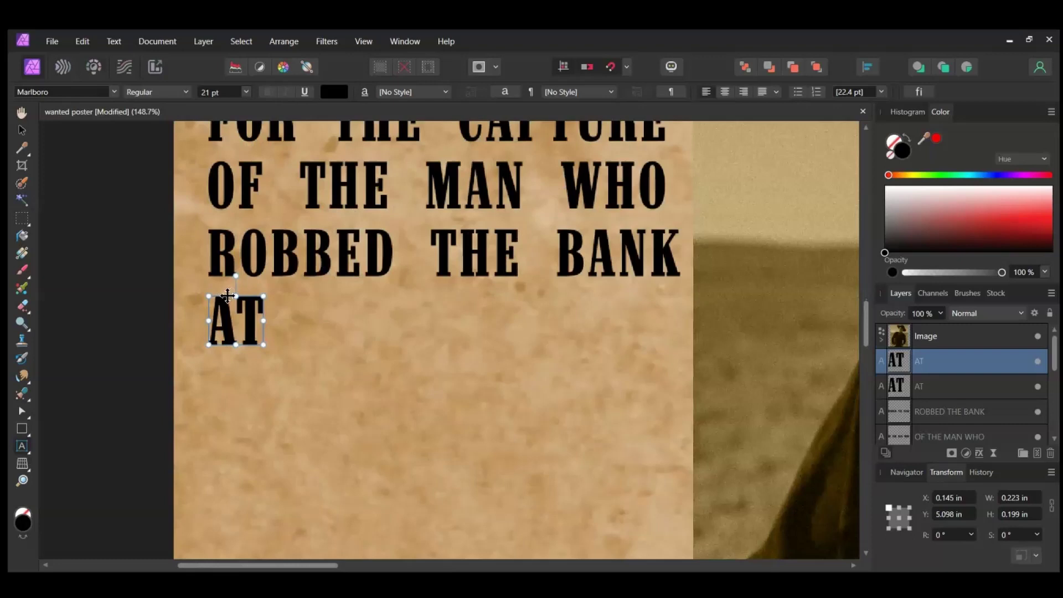
{"action": "left_click_drag", "start_coordinate": [227, 296], "coordinate": [379, 387]}
{"action": "scroll", "coordinate": [305, 328], "scroll_direction": "down", "scroll_amount": 5}
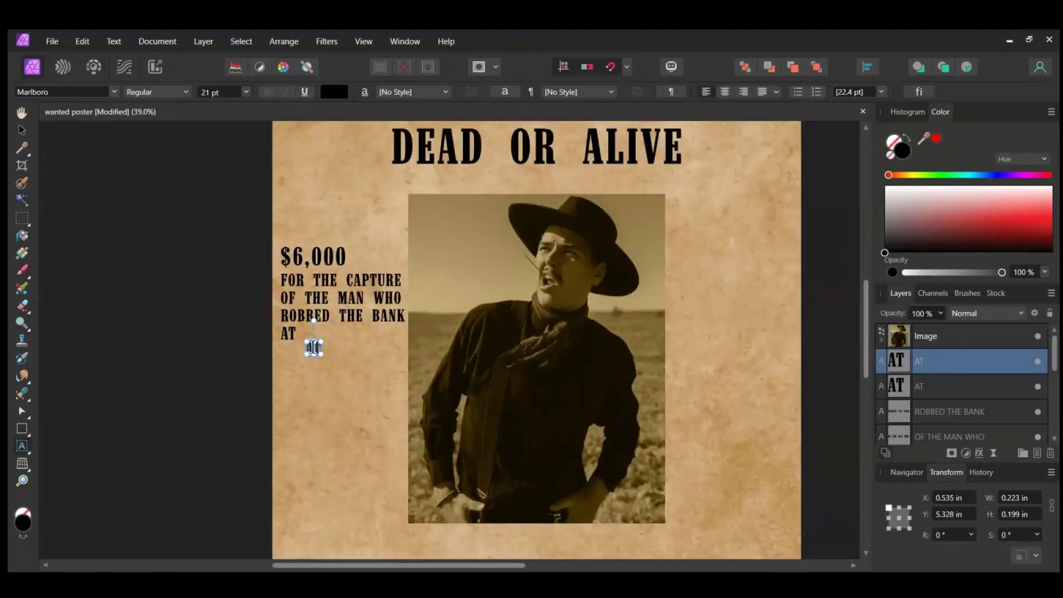
{"action": "double_click", "coordinate": [313, 347]}
{"action": "type", "text": "SHERIDAN"}
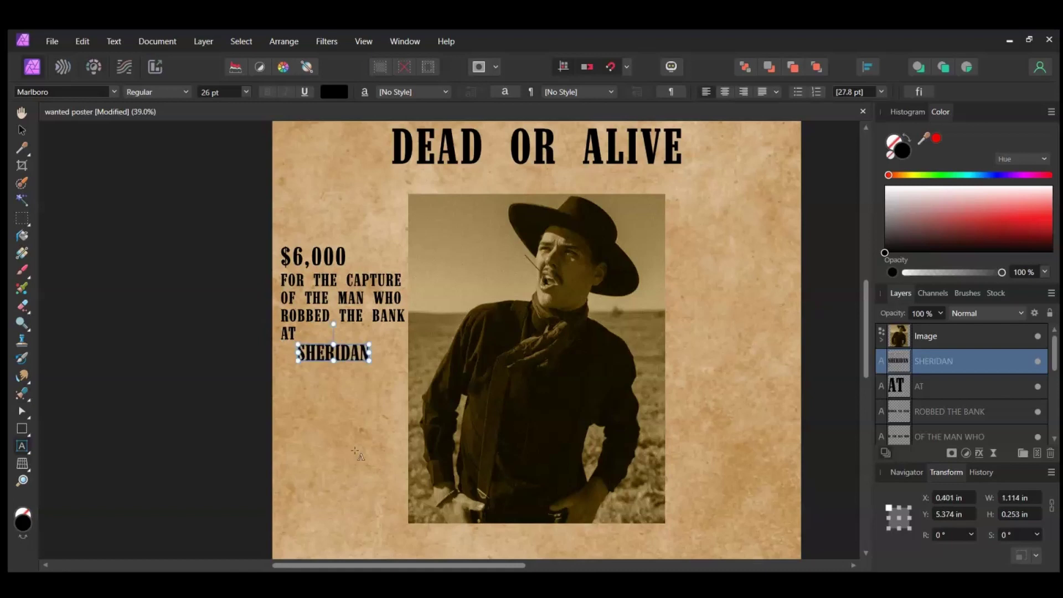
Duplicate SHERIDAN one line down, retype it as WY and centre it beneath.
{"action": "key", "text": "ctrl+j"}
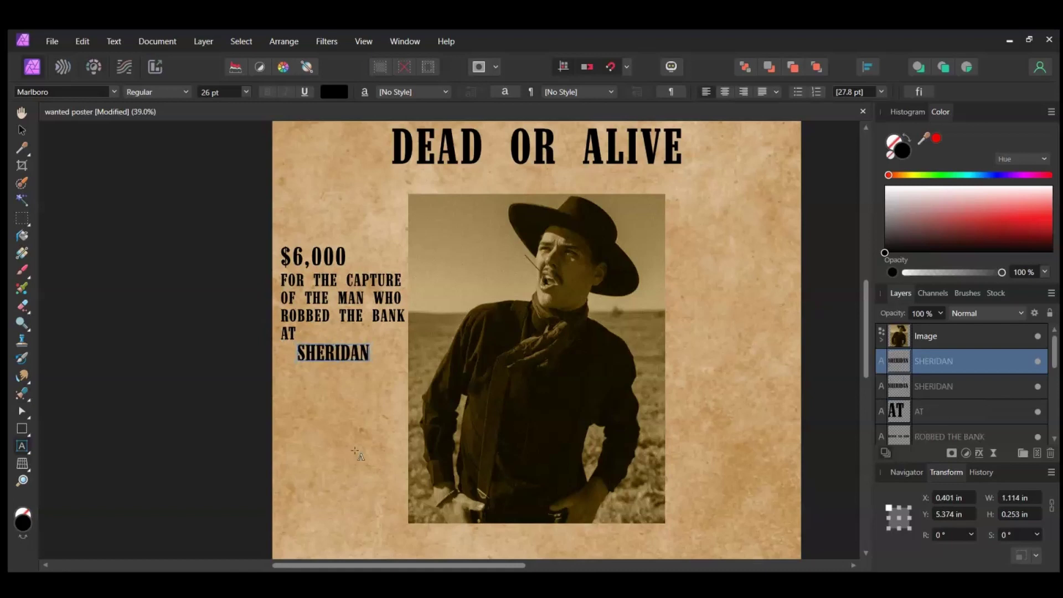
{"action": "left_click_drag", "start_coordinate": [319, 348], "coordinate": [318, 363]}
{"action": "left_click", "coordinate": [318, 366]}
{"action": "key", "text": "ctrl+a"}
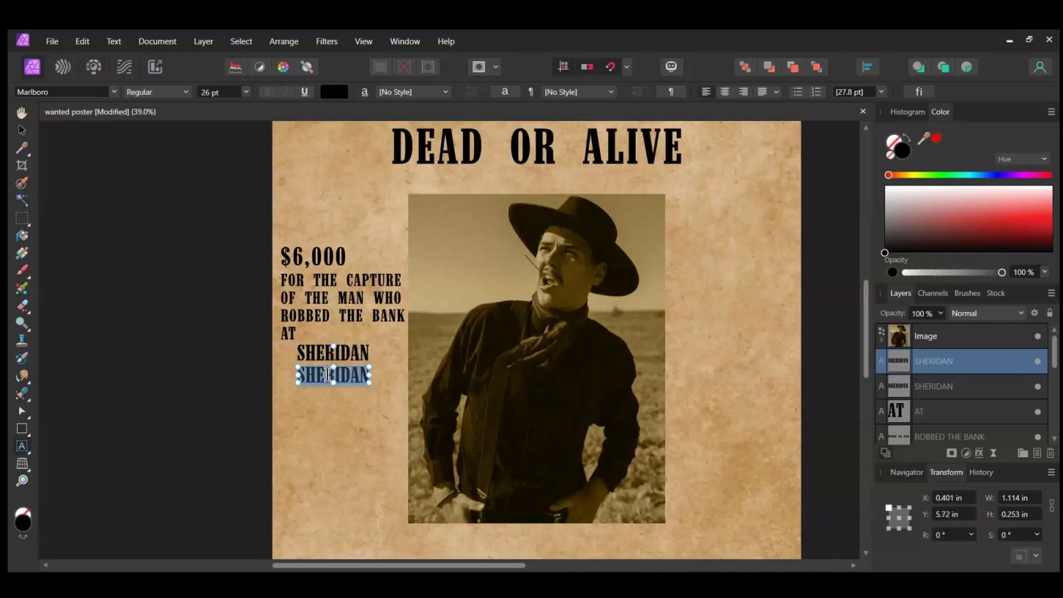
{"action": "key", "text": "BackSpace"}
{"action": "type", "text": "WY"}
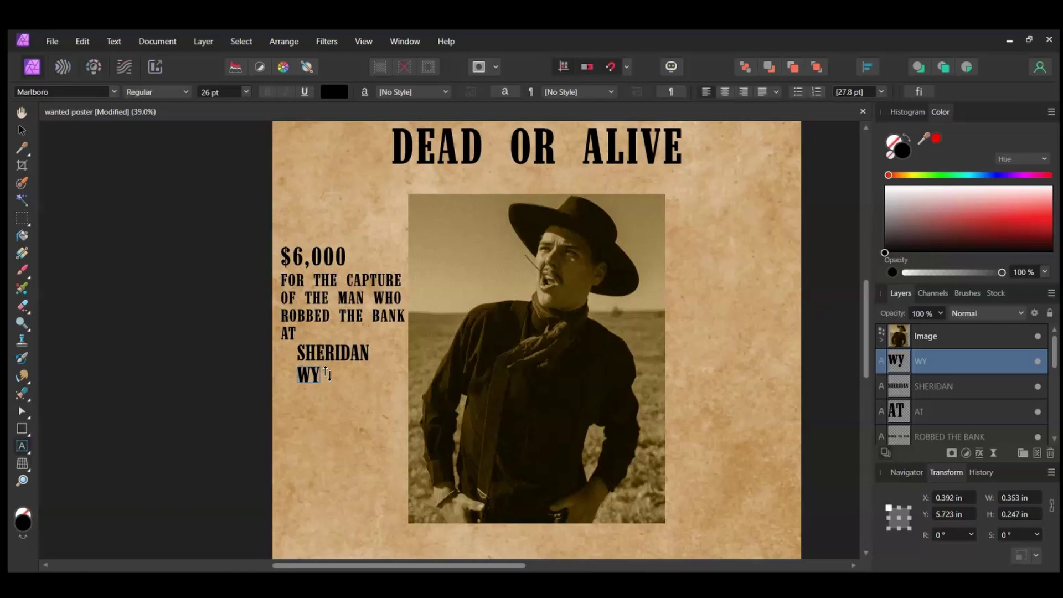
{"action": "left_click_drag", "start_coordinate": [327, 375], "coordinate": [335, 374]}
{"action": "left_click", "coordinate": [830, 477]}
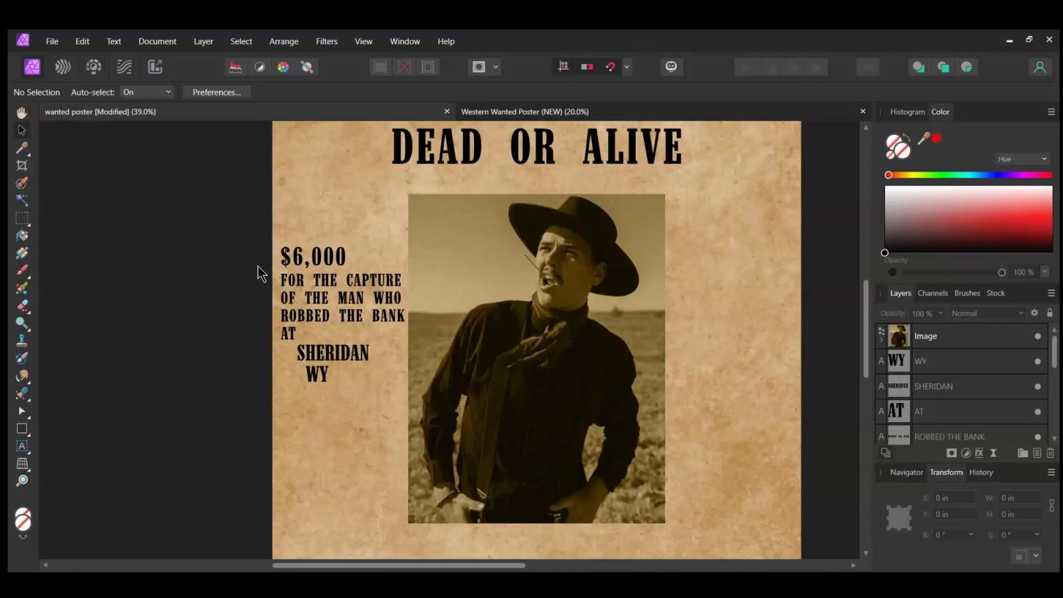
Copy the three reward lines right of the photo and retype the first as 6 FT 0 INCHES.
{"action": "left_click_drag", "start_coordinate": [258, 266], "coordinate": [403, 325]}
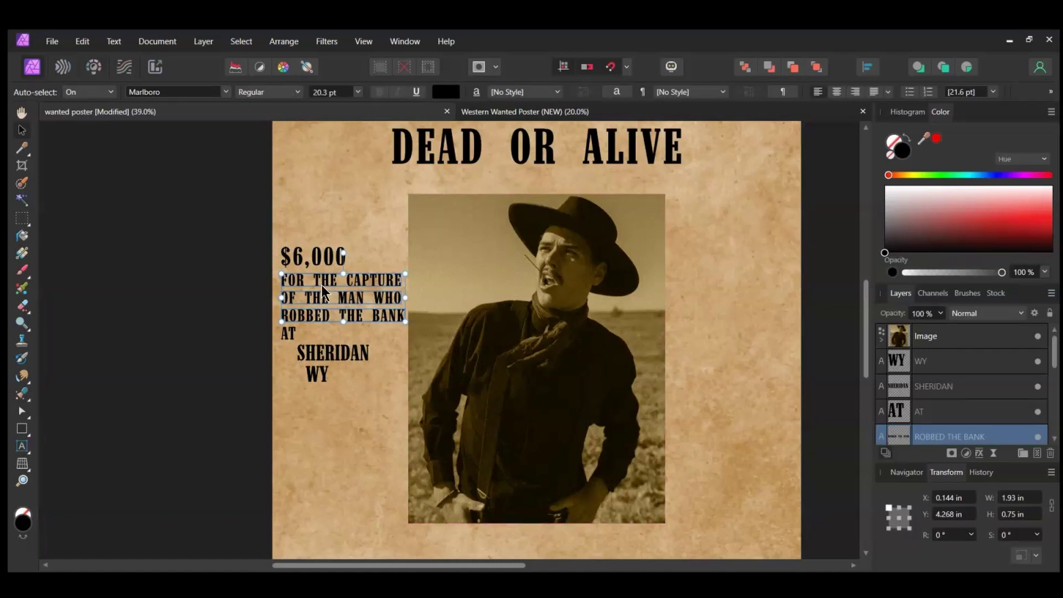
{"action": "left_click_drag", "start_coordinate": [323, 279], "coordinate": [708, 296]}
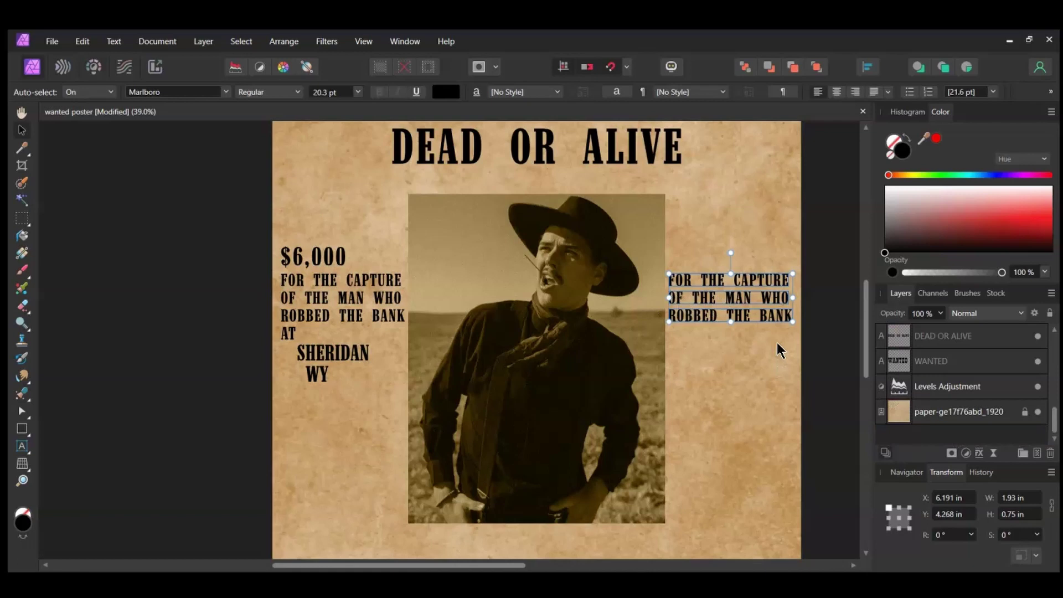
{"action": "double_click", "coordinate": [756, 278]}
{"action": "triple_click", "coordinate": [756, 278]}
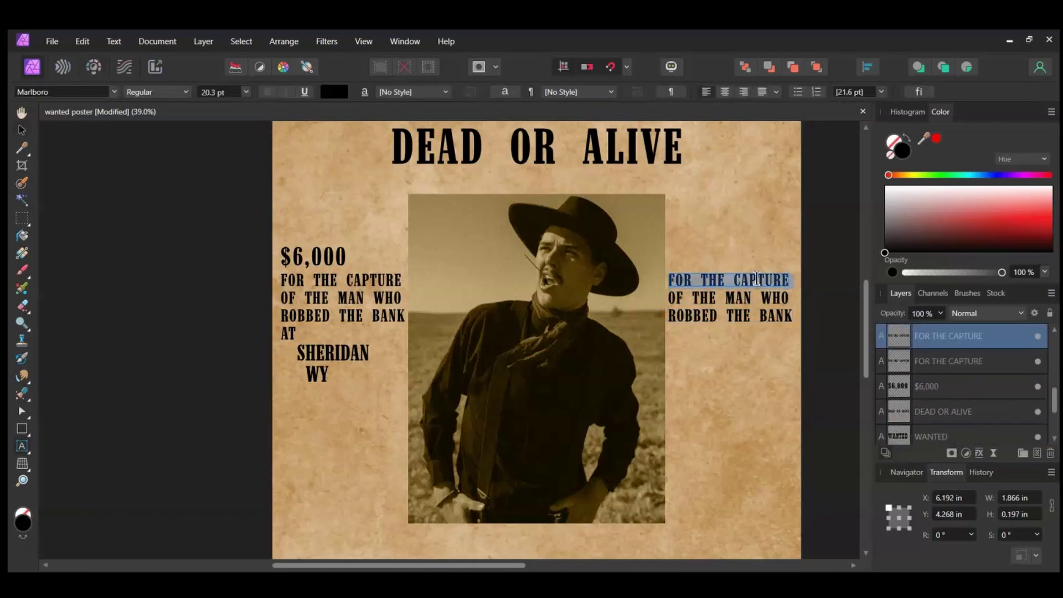
{"action": "type", "text": "6FT 0INCHES"}
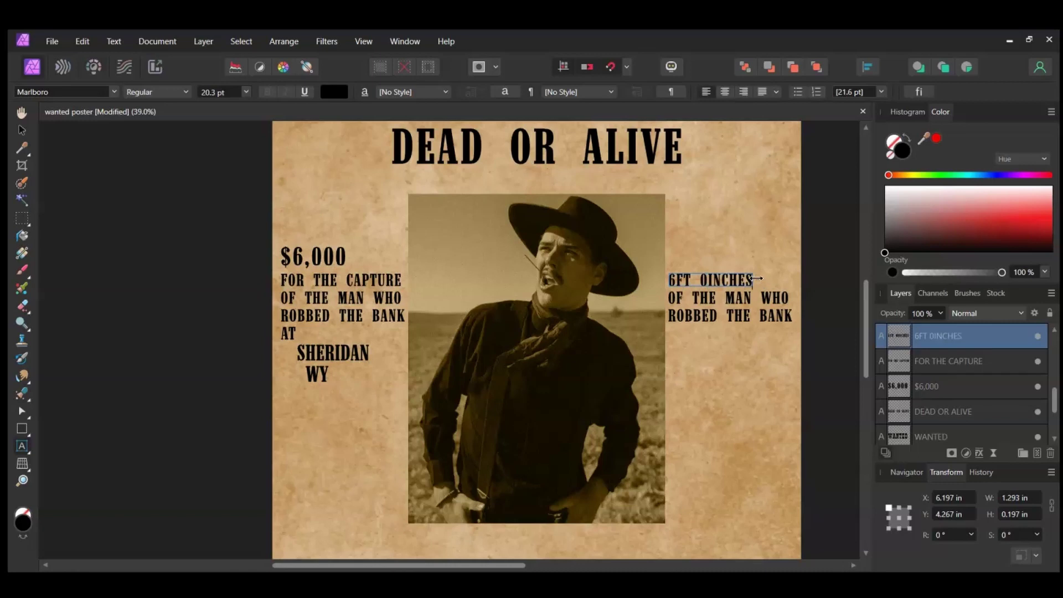
{"action": "left_click", "coordinate": [673, 279]}
{"action": "left_click", "coordinate": [709, 279]}
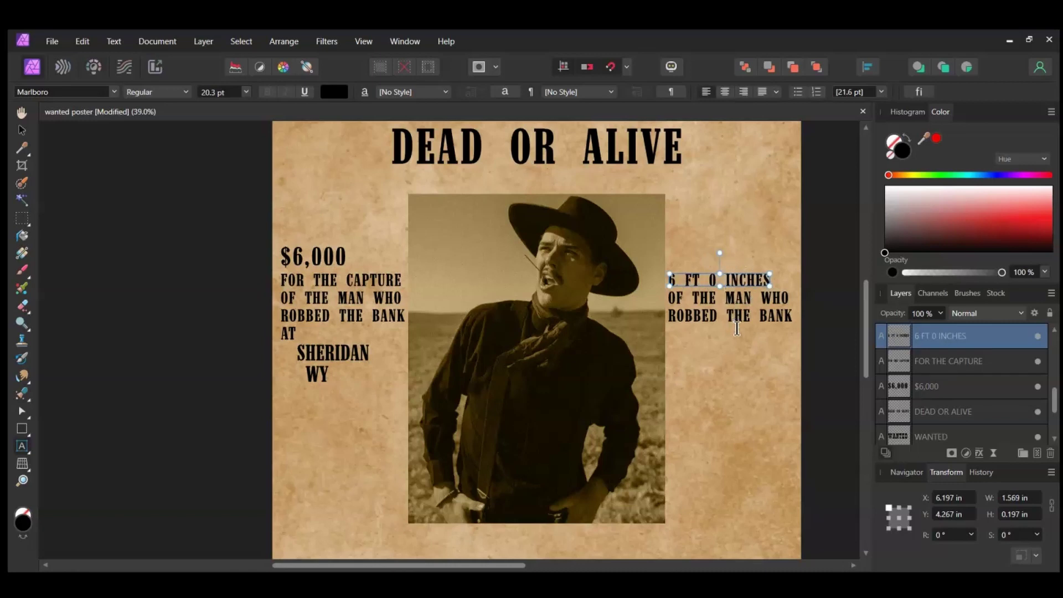
Retype the other two copied lines as MEDIUM BUILD and BROWN EYES.
{"action": "double_click", "coordinate": [702, 299]}
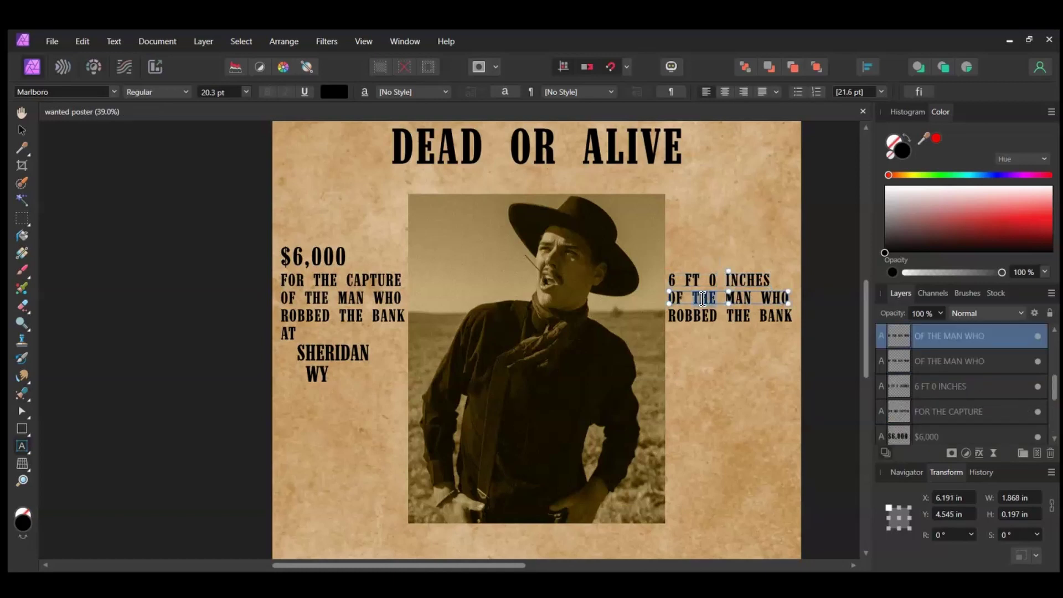
{"action": "triple_click", "coordinate": [702, 299]}
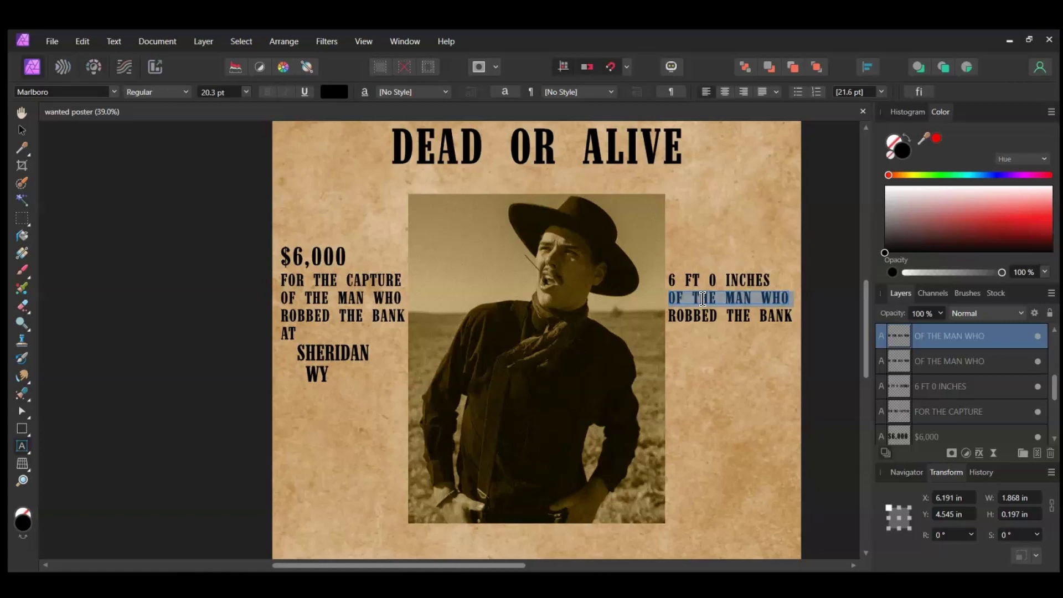
{"action": "type", "text": "MED"}
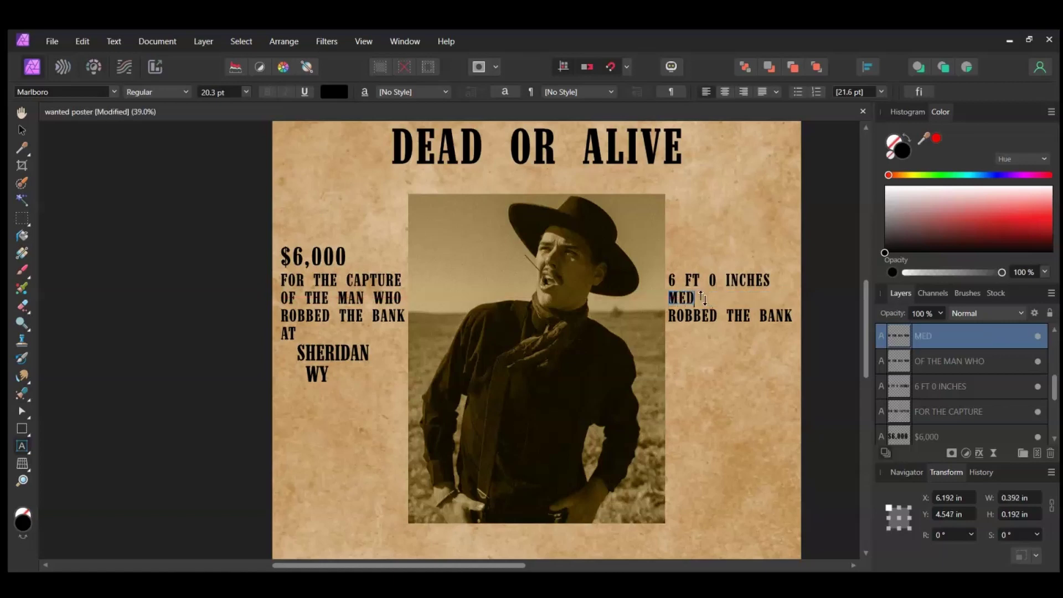
{"action": "type", "text": "IUM BUILD"}
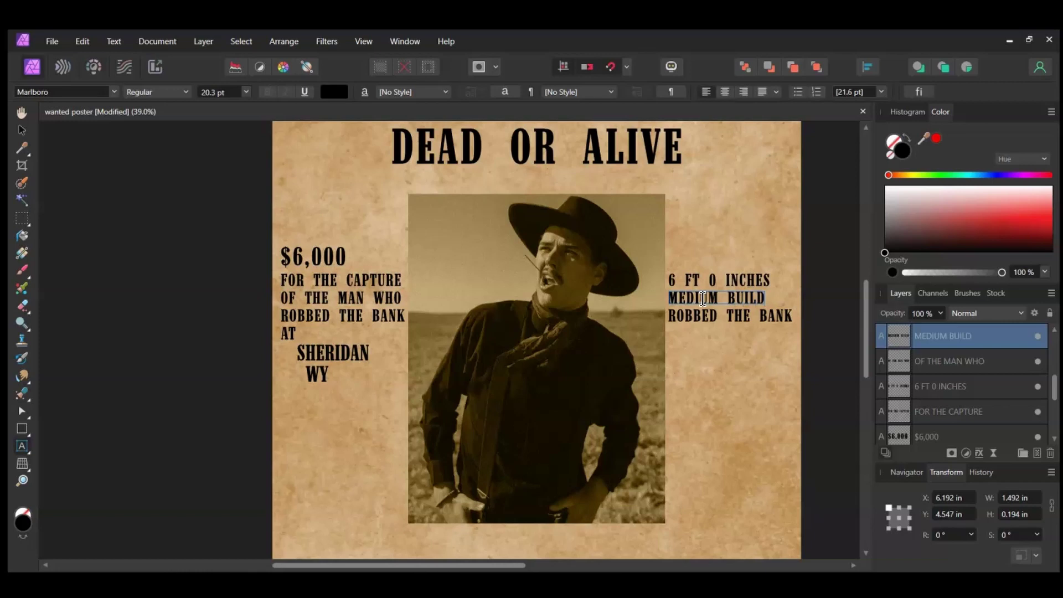
{"action": "double_click", "coordinate": [705, 316]}
{"action": "key", "text": "ctrl+a"}
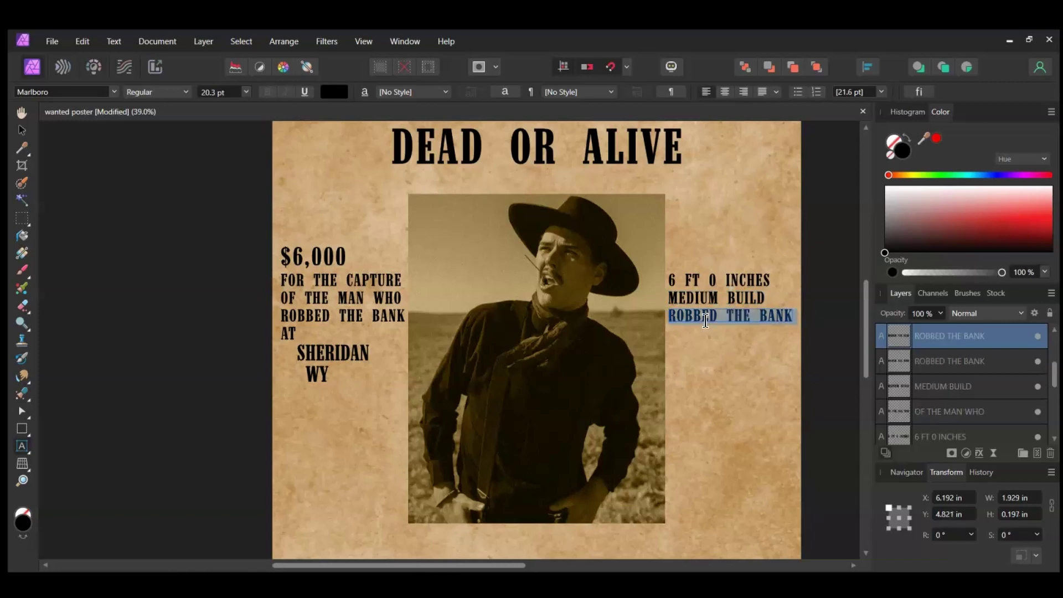
{"action": "type", "text": "BROWN EYES"}
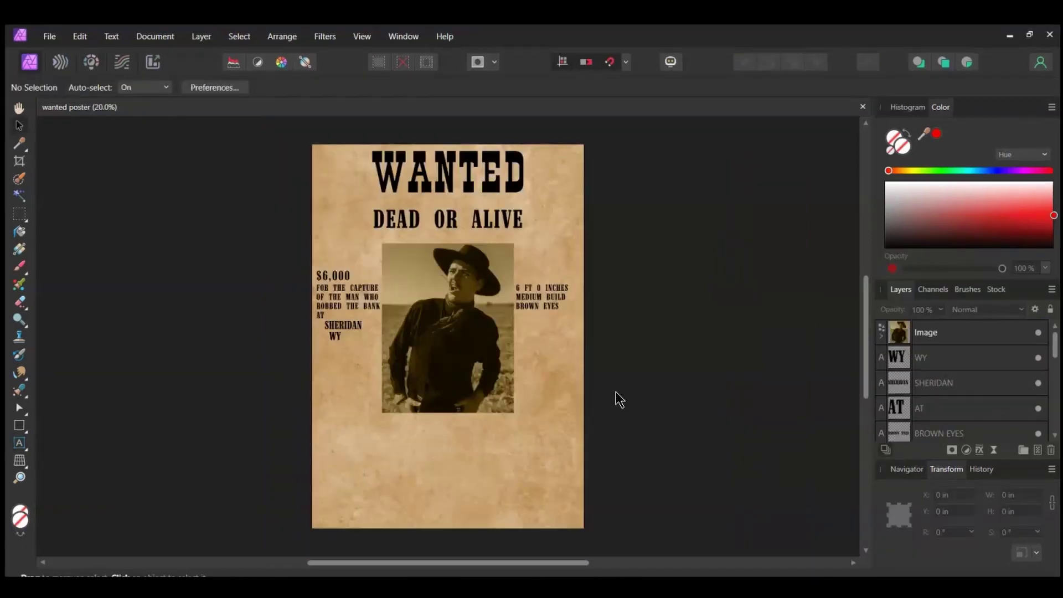
Add a CLAY BOONE text line below the cowboy photo.
{"action": "key", "text": "t"}
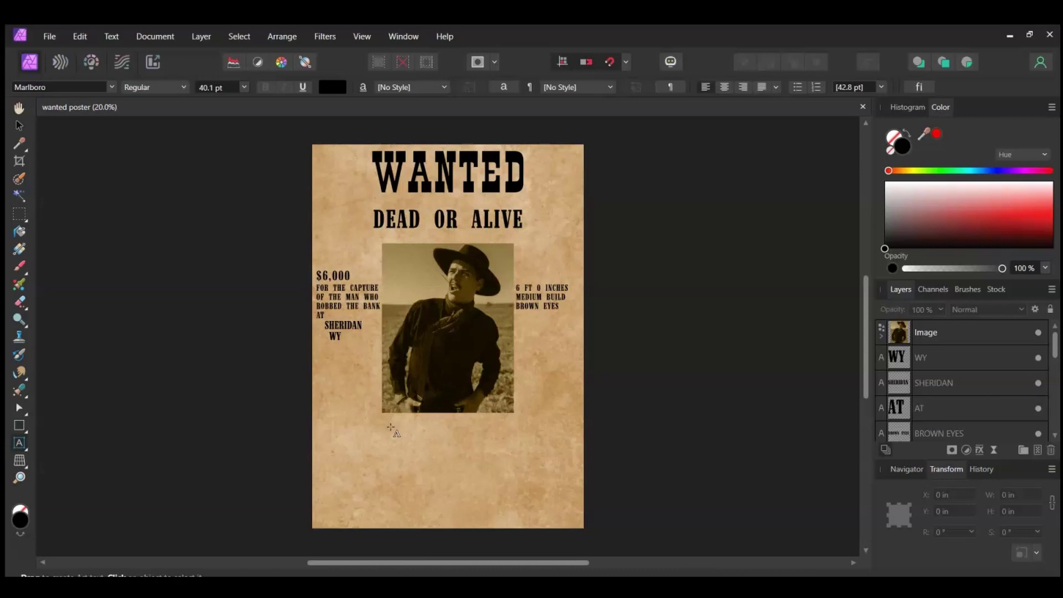
{"action": "left_click_drag", "start_coordinate": [390, 425], "coordinate": [402, 440]}
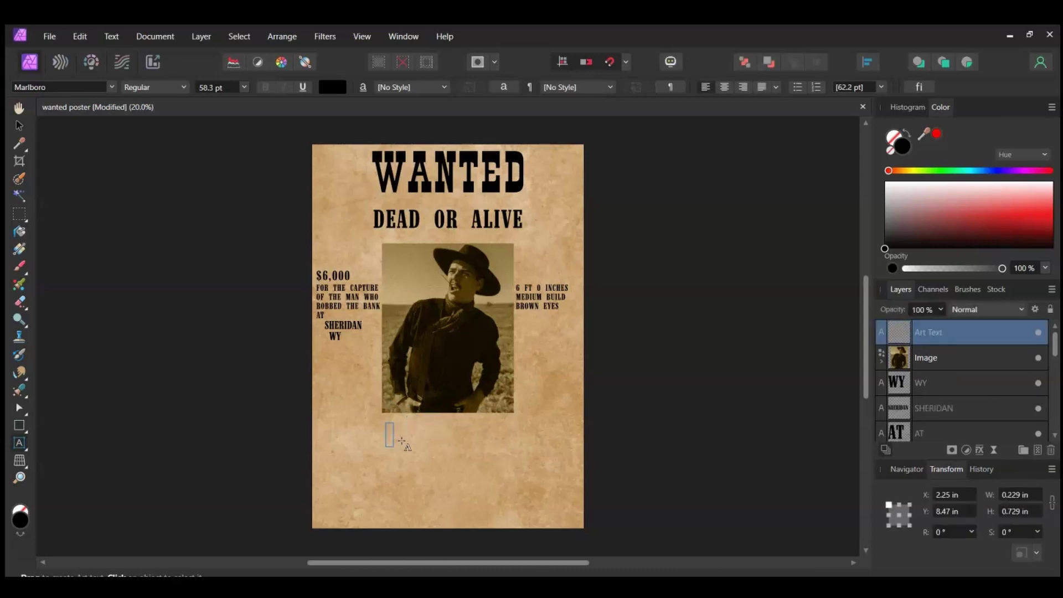
{"action": "type", "text": "CLAY BOONE"}
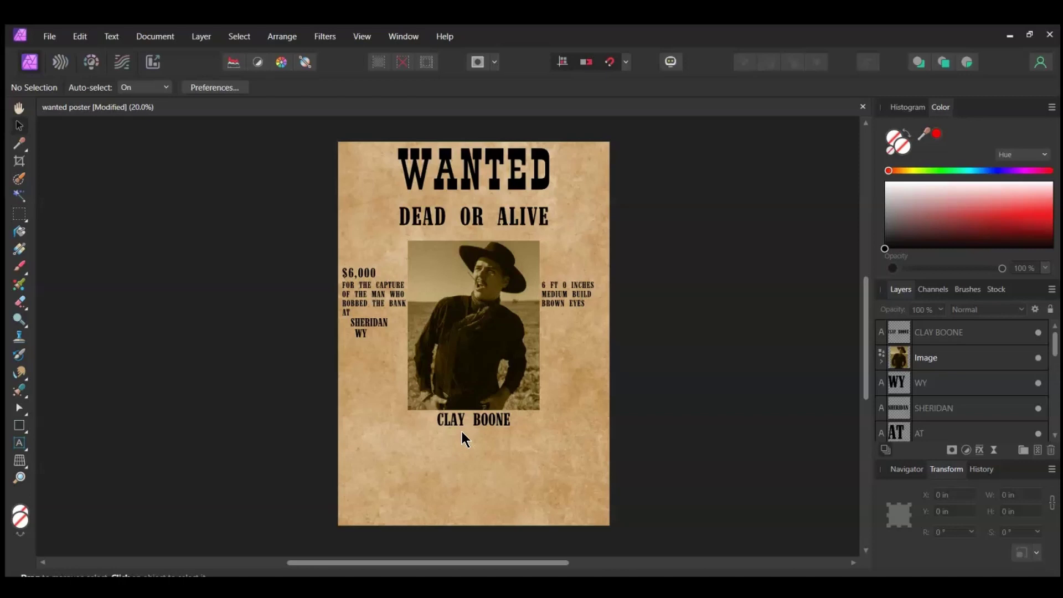
Add a large $6,000 price line beneath CLAY BOONE.
{"action": "key", "text": "t"}
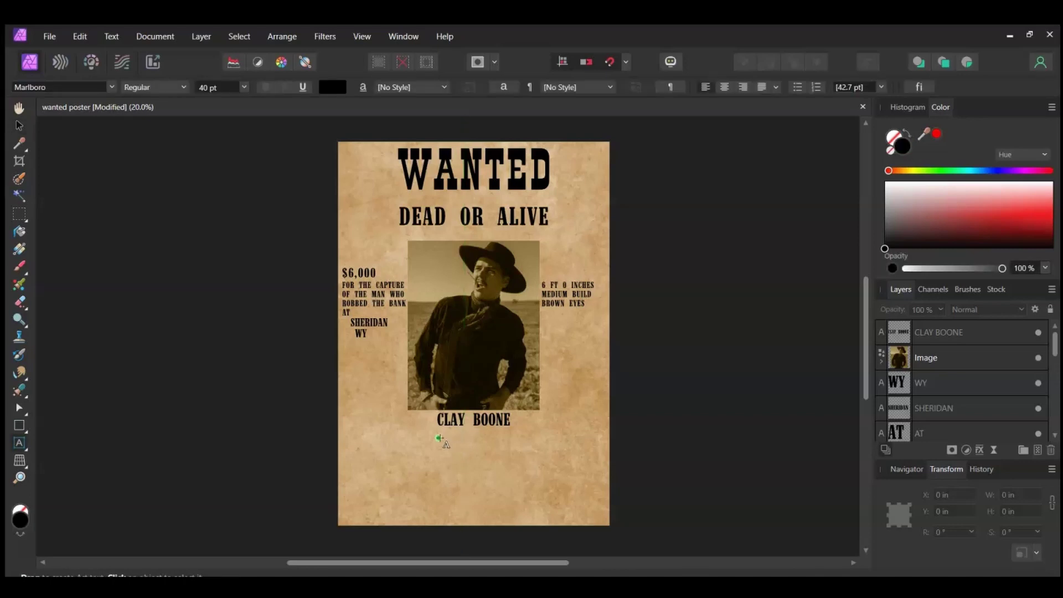
{"action": "left_click_drag", "start_coordinate": [438, 430], "coordinate": [446, 458]}
{"action": "type", "text": "$6,000"}
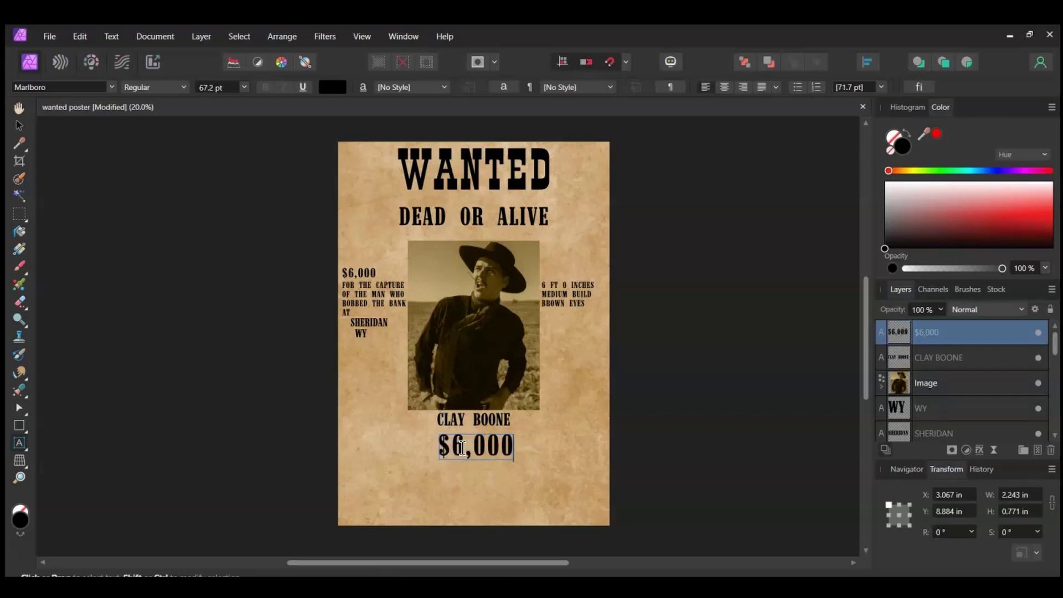
{"action": "key", "text": "Escape"}
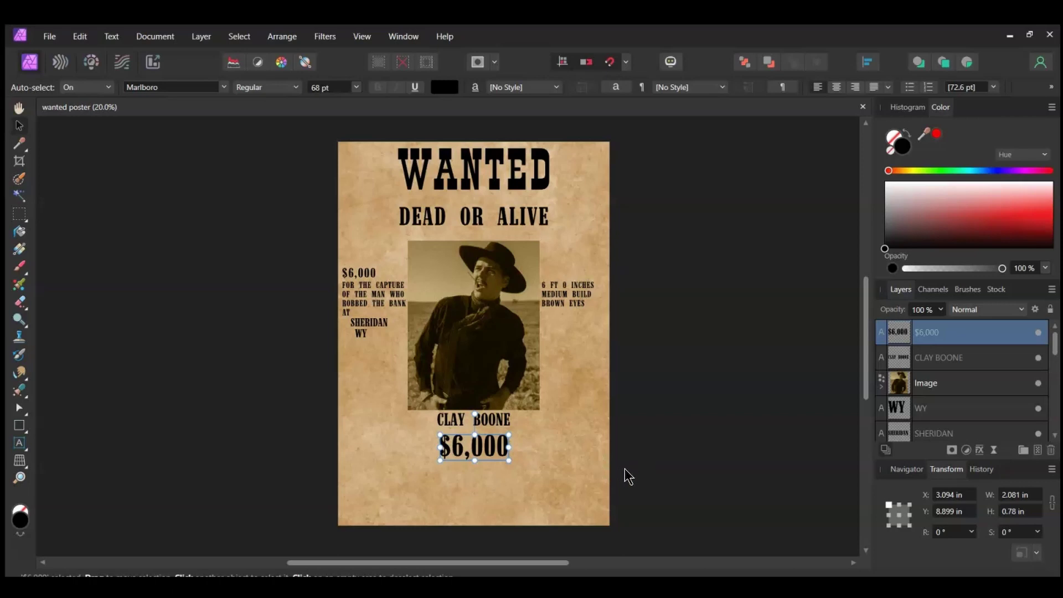
{"action": "left_click", "coordinate": [627, 469]}
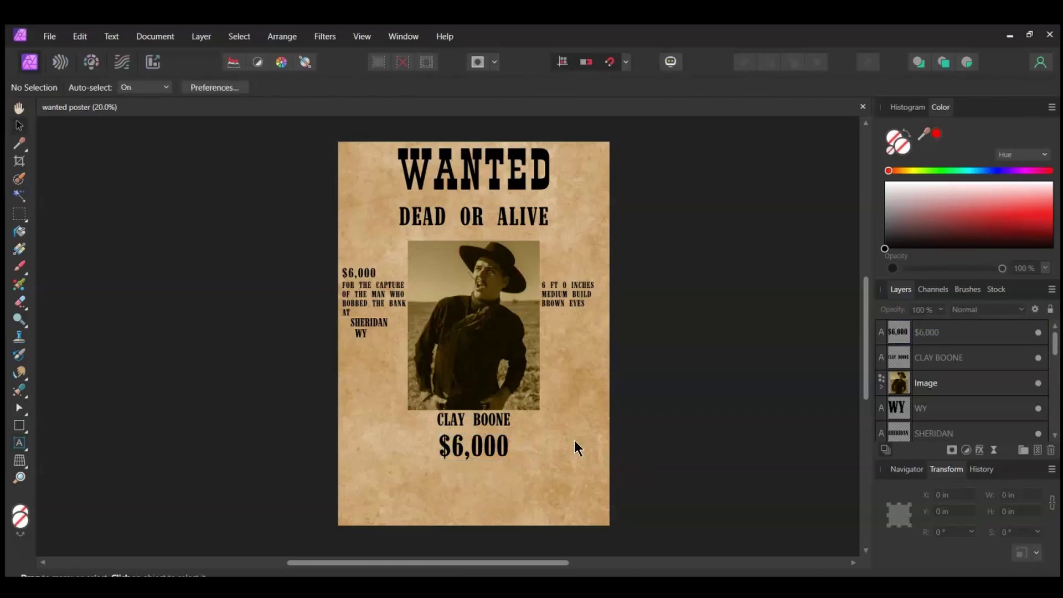
Duplicate the $6,000 line below it and retype the copy as REWARD.
{"action": "left_click", "coordinate": [486, 447]}
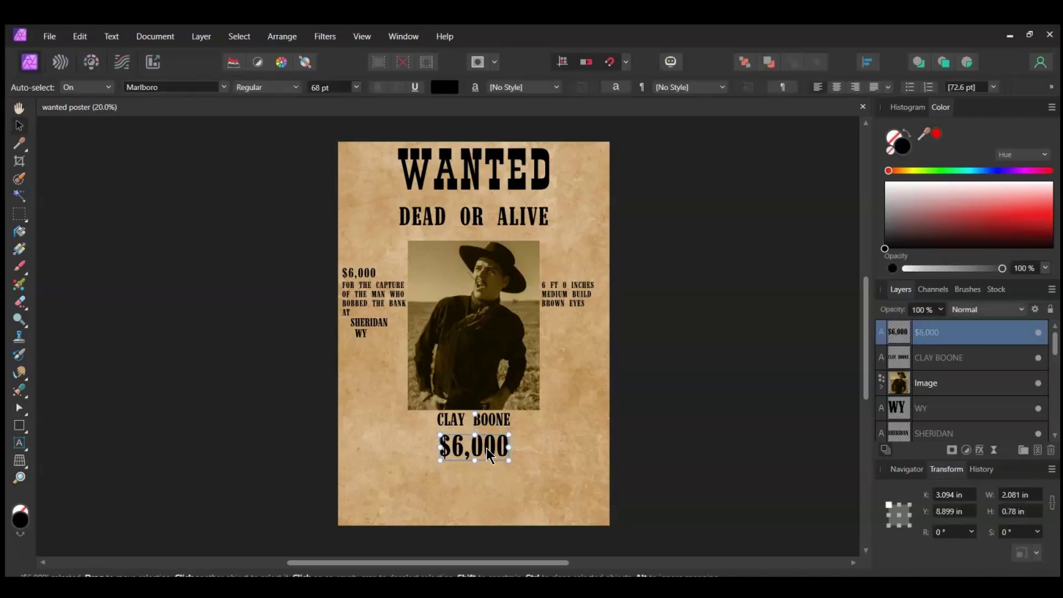
{"action": "left_click_drag", "start_coordinate": [486, 447], "coordinate": [490, 485]}
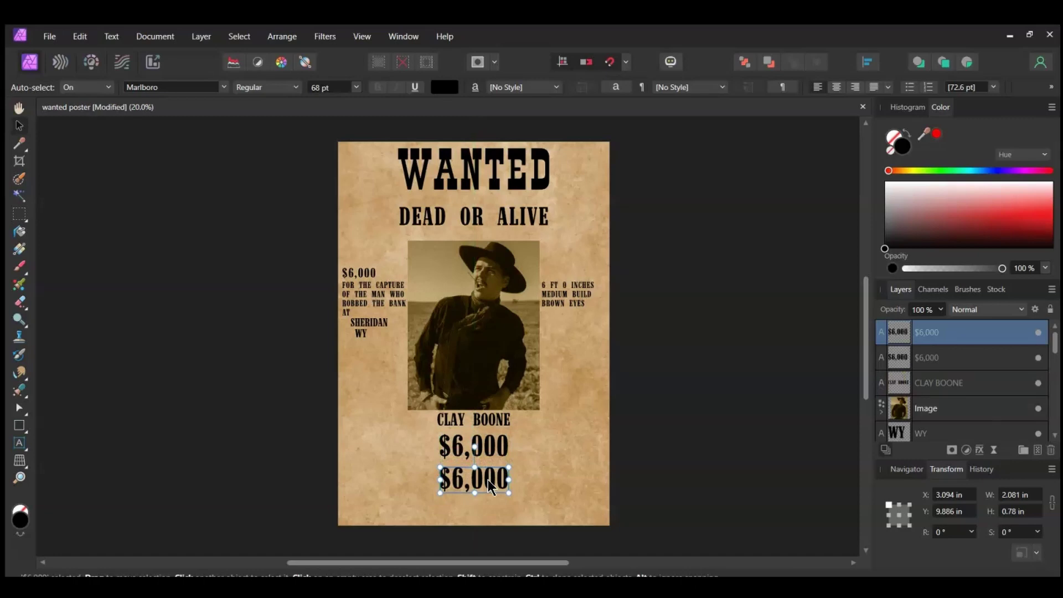
{"action": "double_click", "coordinate": [488, 481]}
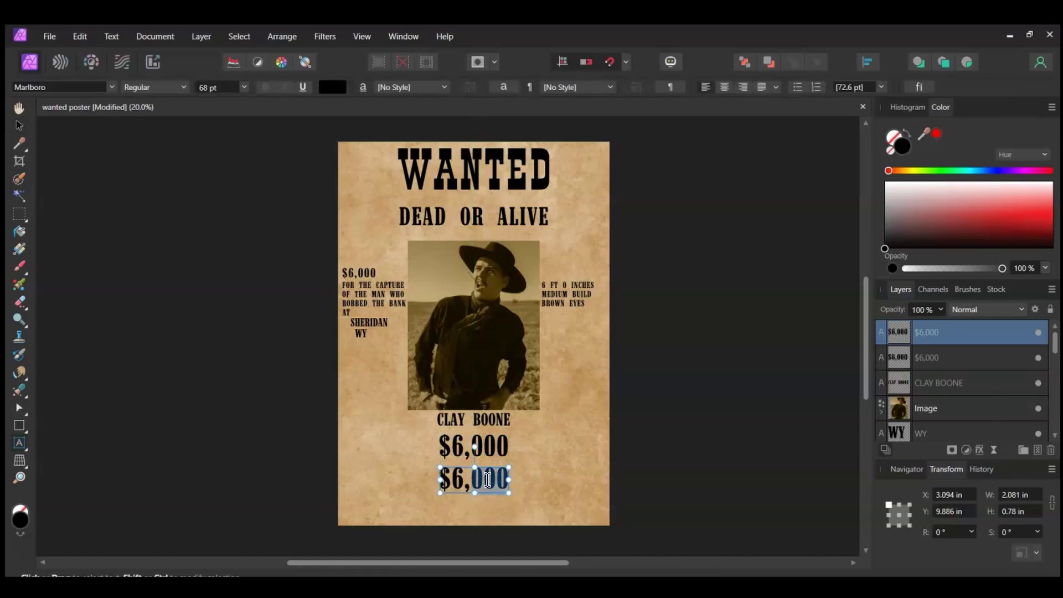
{"action": "key", "text": "ctrl+a"}
{"action": "type", "text": "REWARD"}
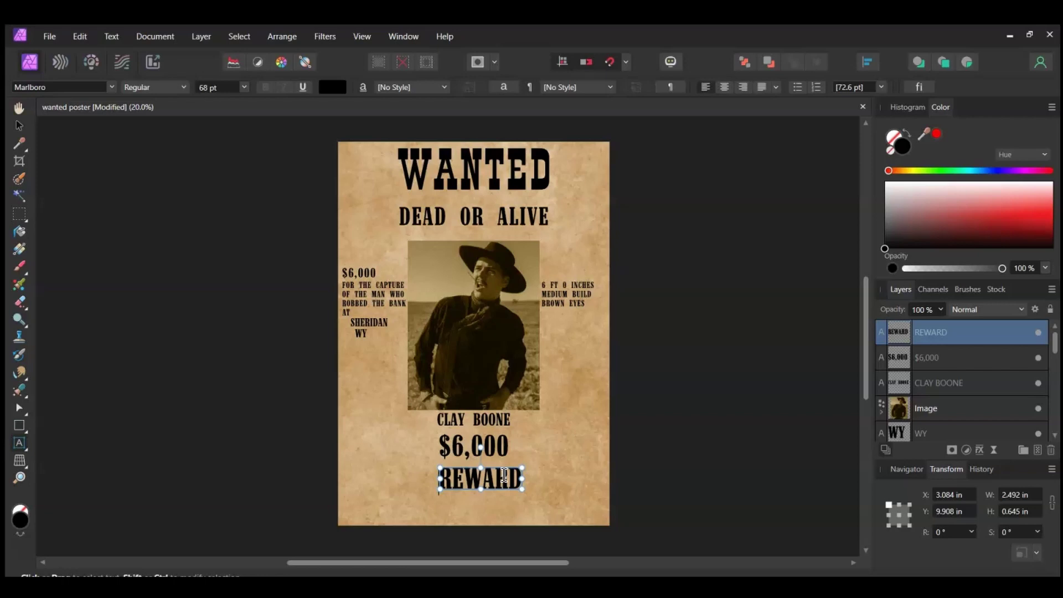
Set REWARD in the Old Town font at 90 pt.
{"action": "key", "text": "ctrl+a"}
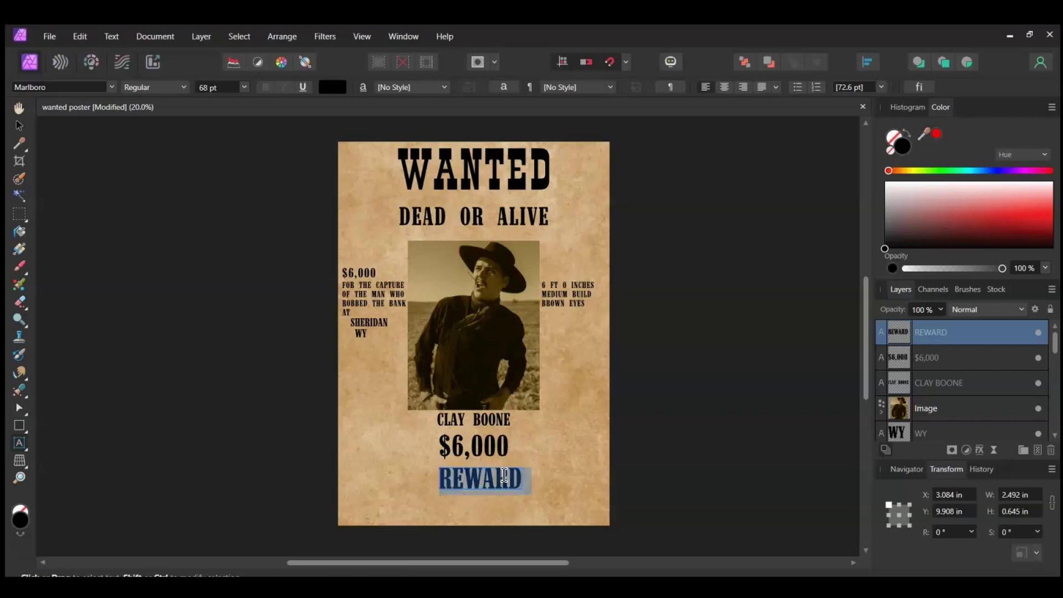
{"action": "left_click", "coordinate": [78, 86]}
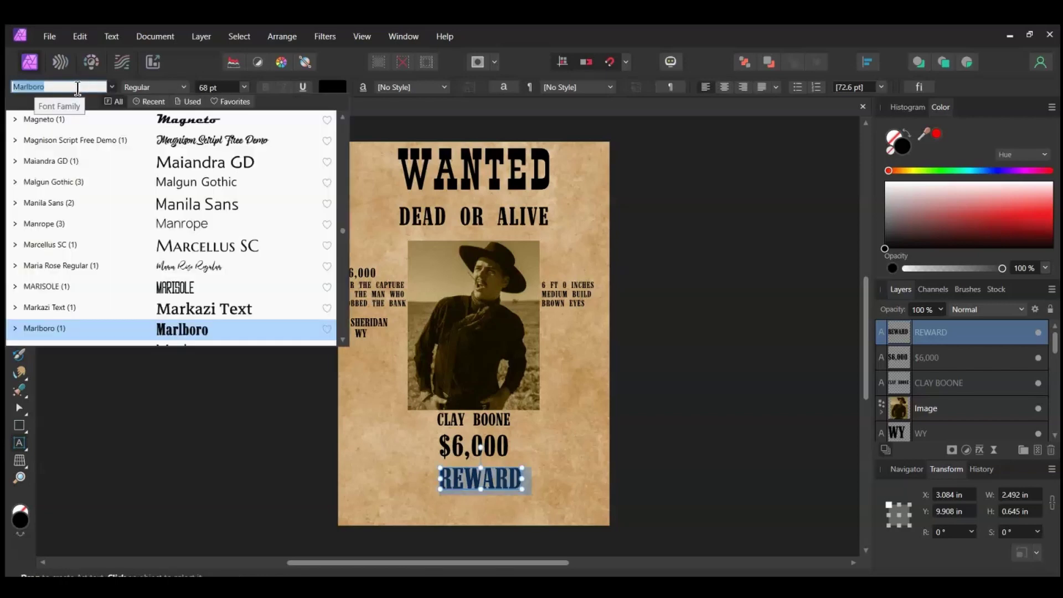
{"action": "type", "text": "OLD"}
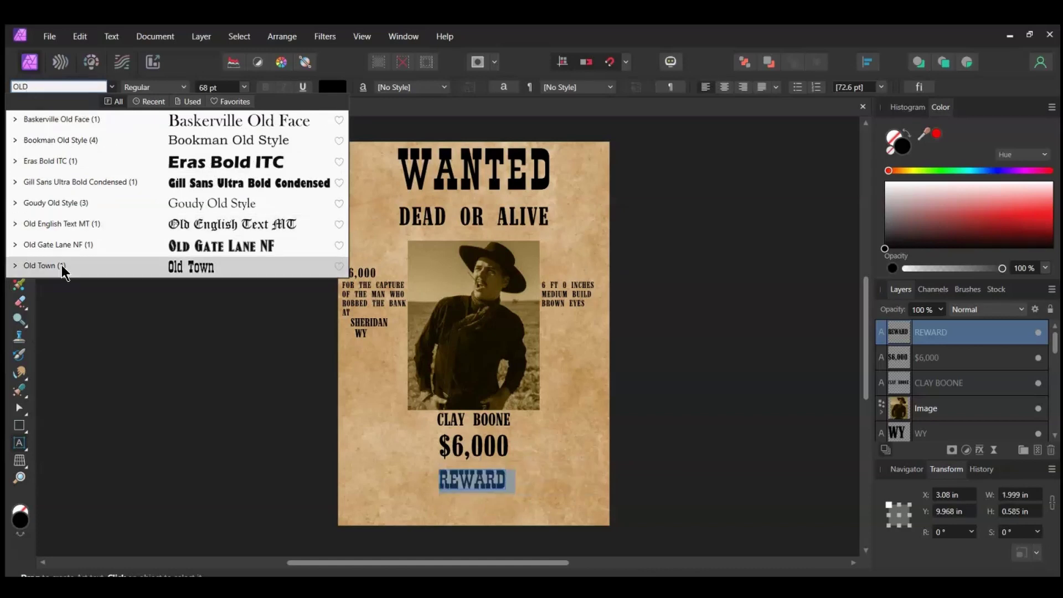
{"action": "left_click", "coordinate": [63, 268]}
{"action": "left_click", "coordinate": [218, 87]}
{"action": "type", "text": "90"}
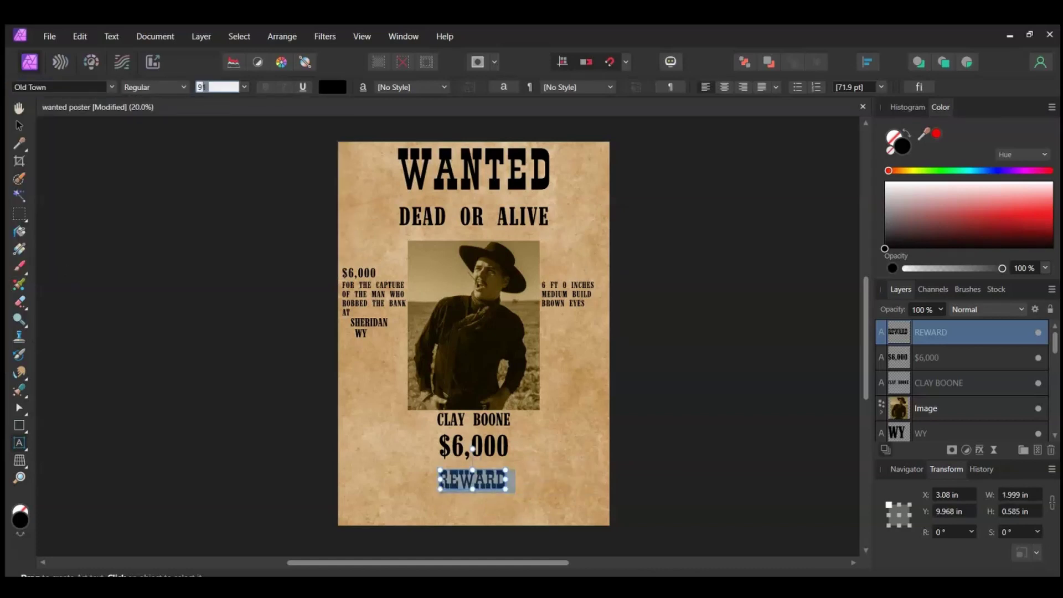
{"action": "key", "text": "Return"}
{"action": "key", "text": "Escape"}
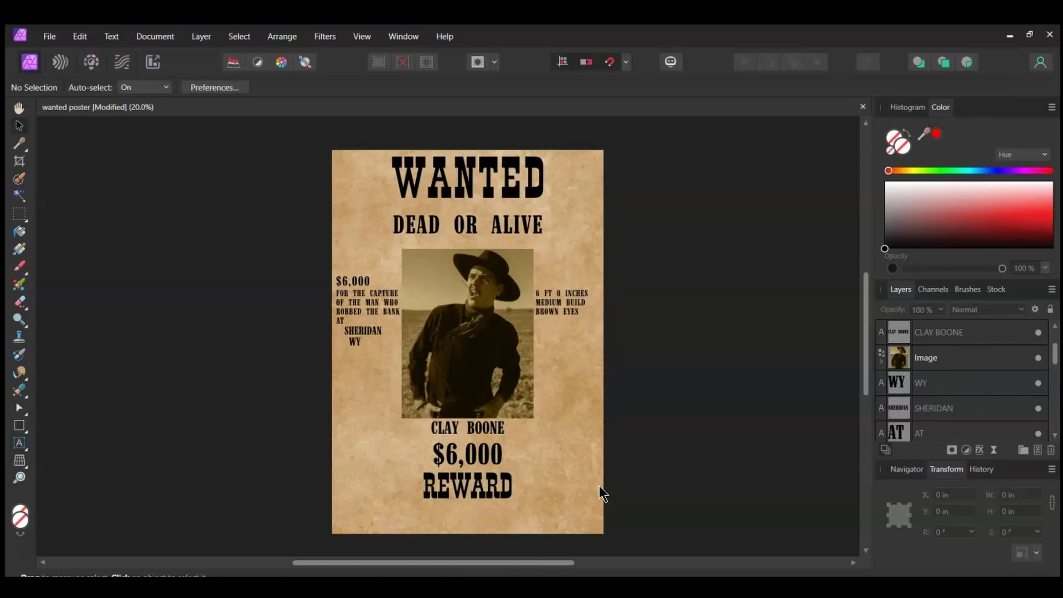
{"action": "key", "text": "t"}
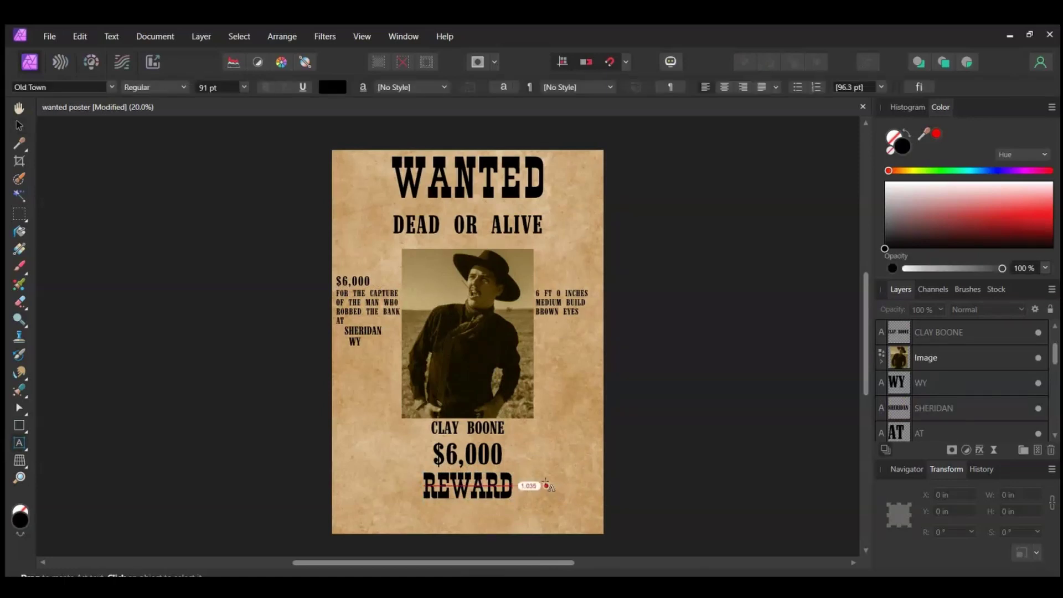
{"action": "left_click_drag", "start_coordinate": [343, 458], "coordinate": [343, 455]}
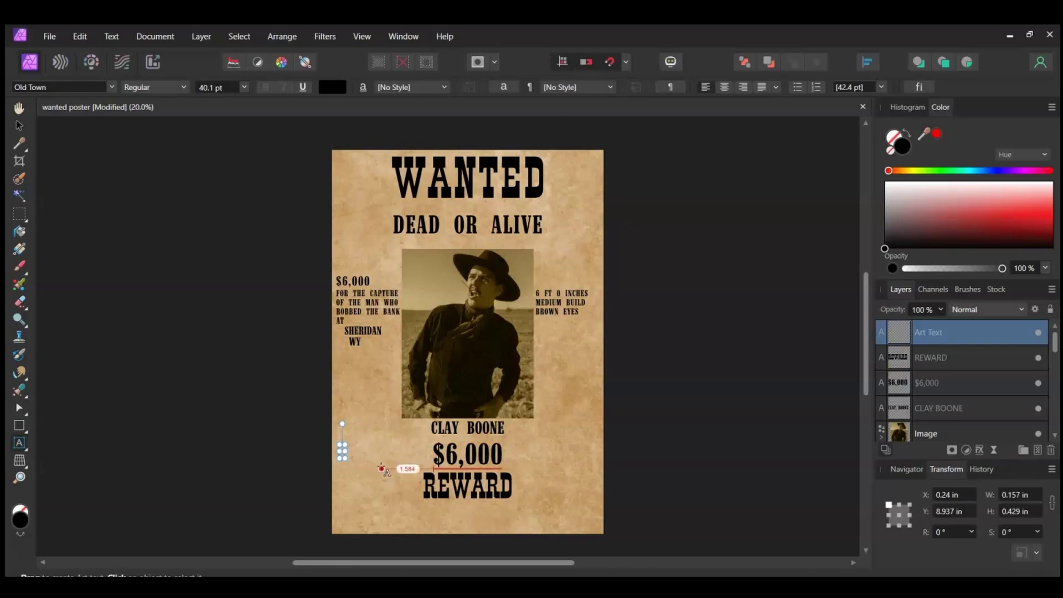
Type the small caption line NOTORIOUS ROBBER OF left of $6,000.
{"action": "scroll", "coordinate": [382, 468], "scroll_direction": "up", "scroll_amount": 1}
{"action": "type", "text": "NOTORIOUS ROBBER OF"}
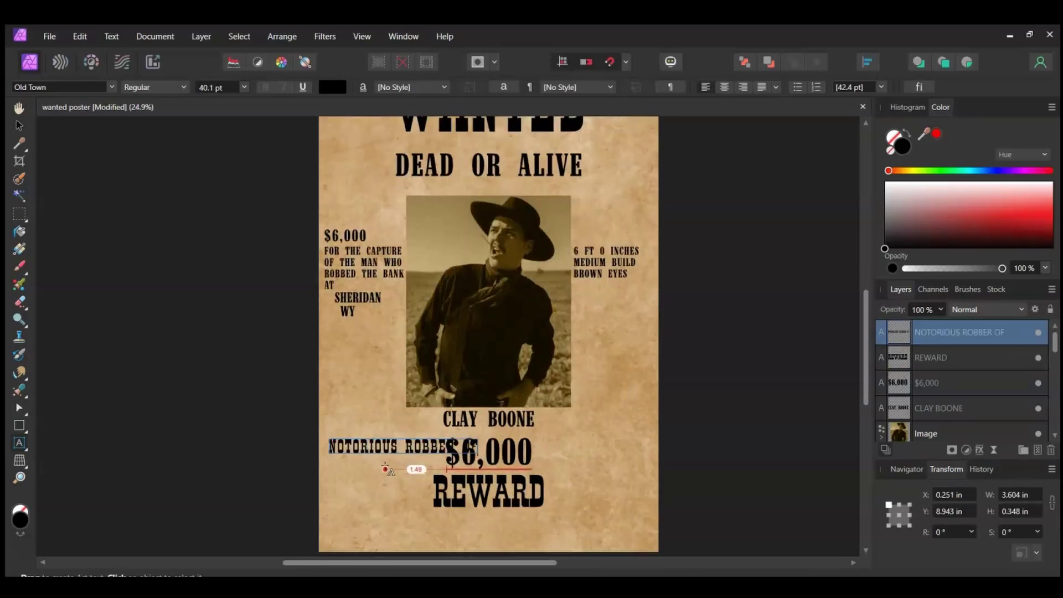
{"action": "key", "text": "Escape"}
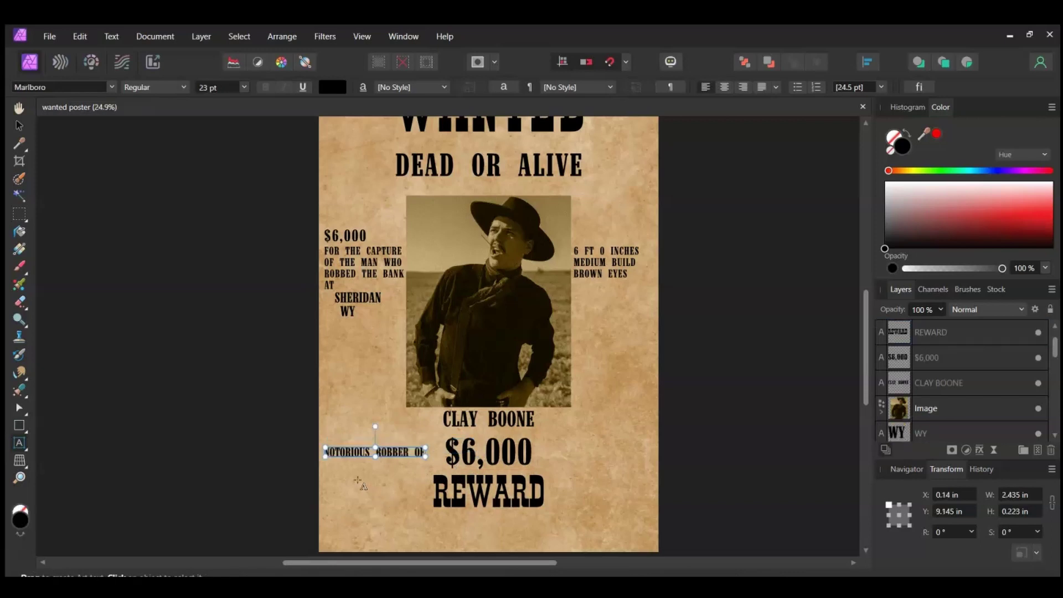
{"action": "key", "text": "v"}
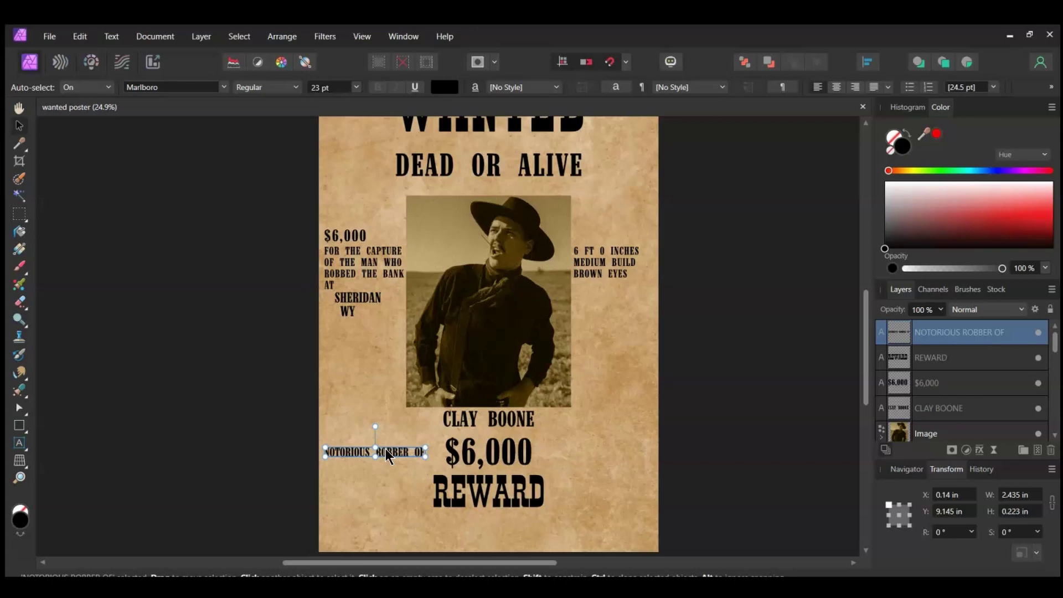
Duplicate the caption below as BANKS AND TRAINS and save the poster.
{"action": "left_click_drag", "start_coordinate": [385, 451], "coordinate": [384, 467]}
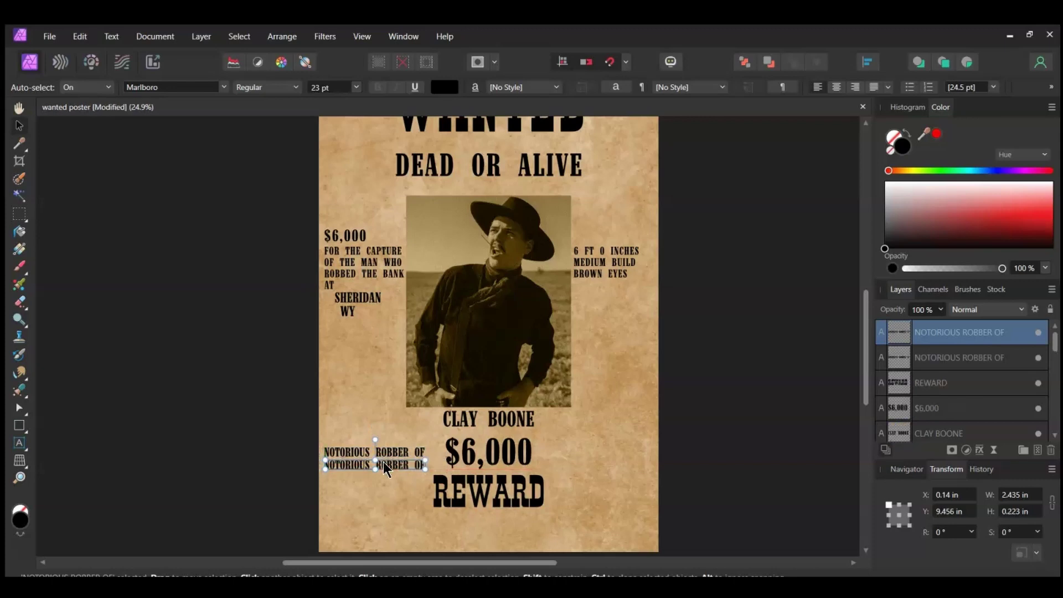
{"action": "double_click", "coordinate": [384, 466]}
{"action": "key", "text": "ctrl+a"}
{"action": "type", "text": "BANKS AND TRAINS"}
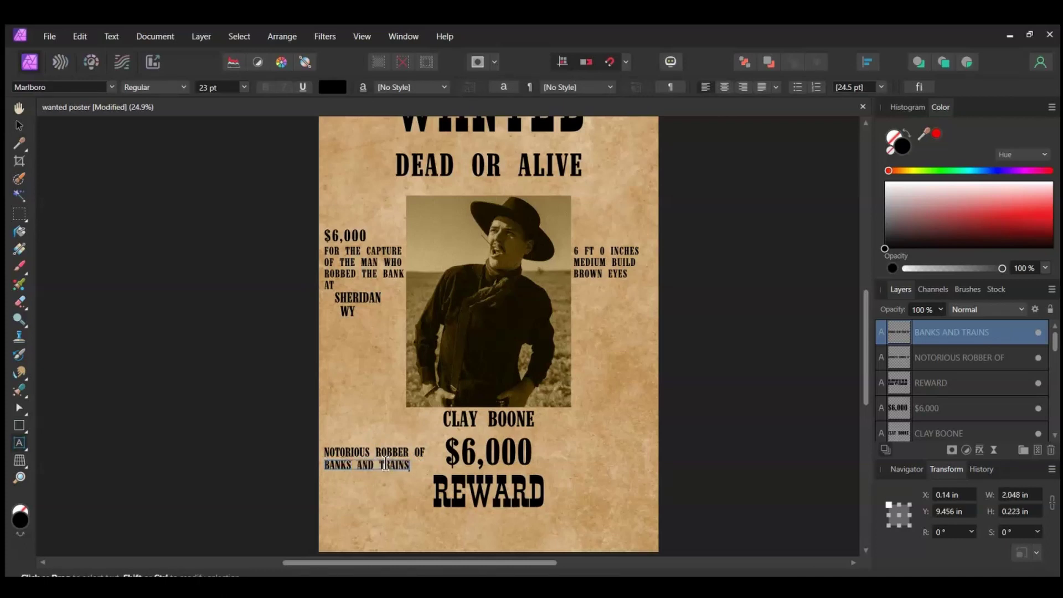
{"action": "key", "text": "Escape"}
{"action": "key", "text": "ctrl+s"}
{"action": "scroll", "coordinate": [387, 514], "scroll_direction": "down", "scroll_amount": 1}
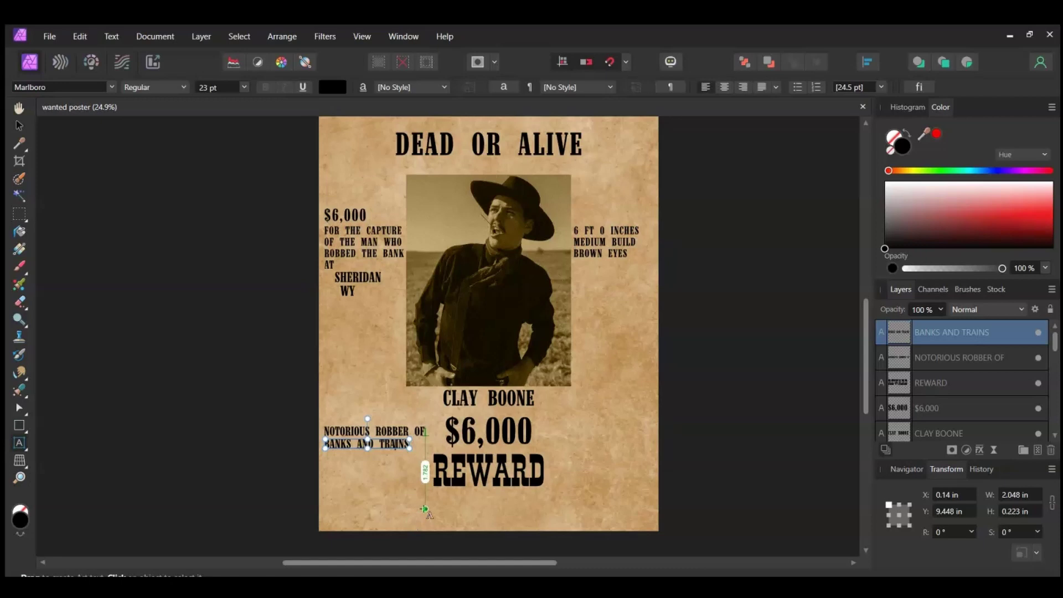
Type the footer CONTACT SHERIFF, SHERIDAN COUNTY, WYOMING below REWARD.
{"action": "left_click_drag", "start_coordinate": [423, 512], "coordinate": [422, 530]}
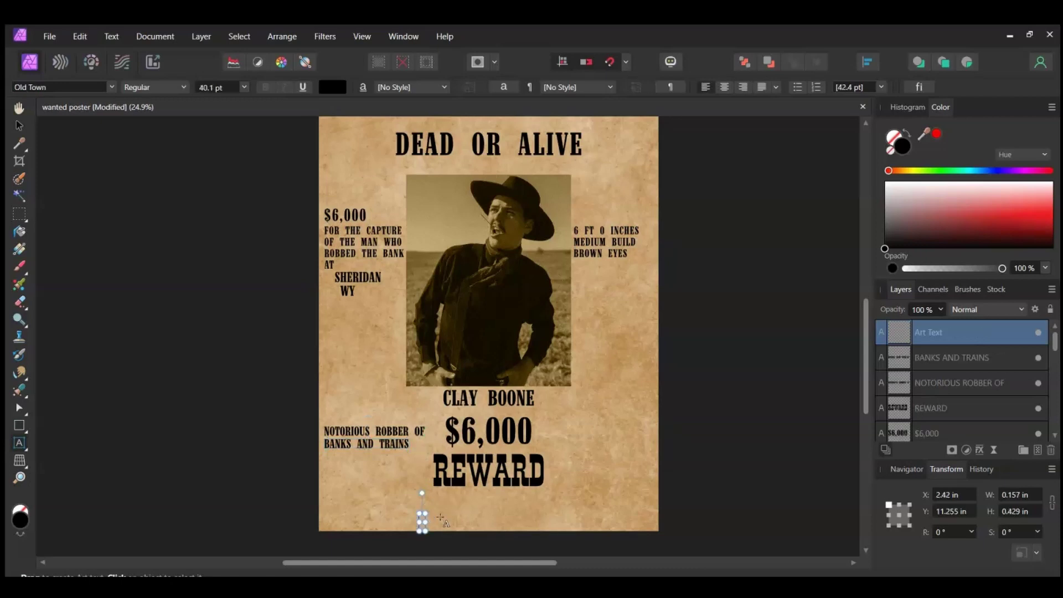
{"action": "type", "text": "CONTACT SHERIFF, SHERIDAN COUNTY, WYOMING"}
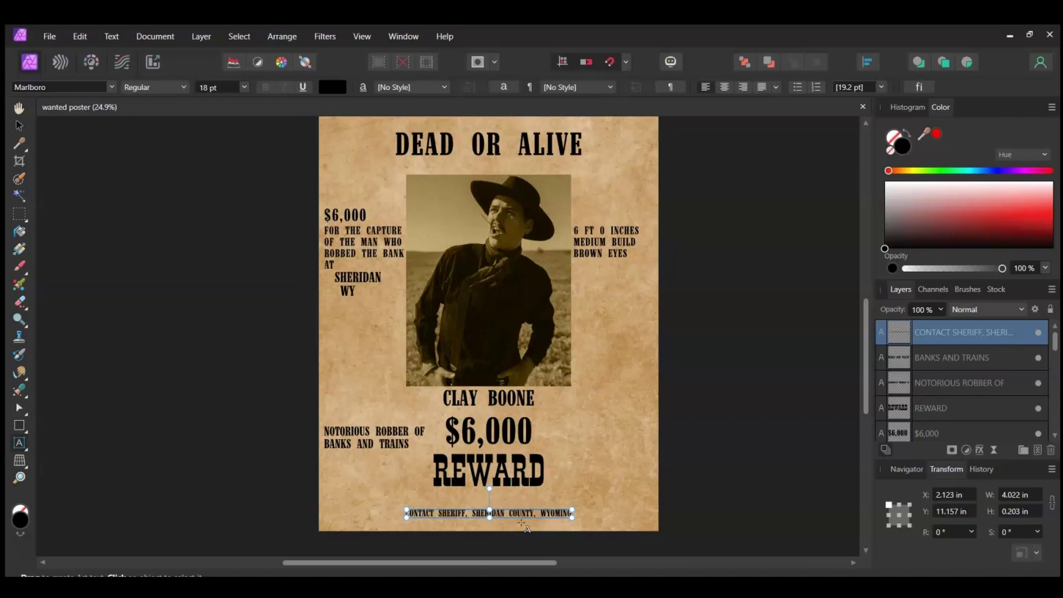
{"action": "type", "text": "V"}
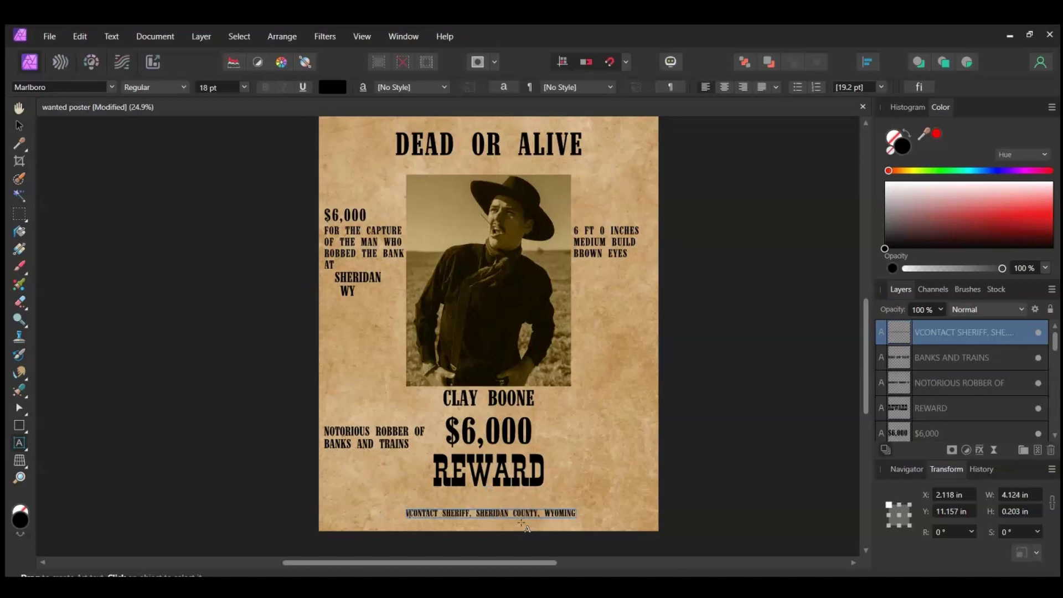
{"action": "key", "text": "BackSpace"}
{"action": "key", "text": "Escape"}
{"action": "key", "text": "Escape"}
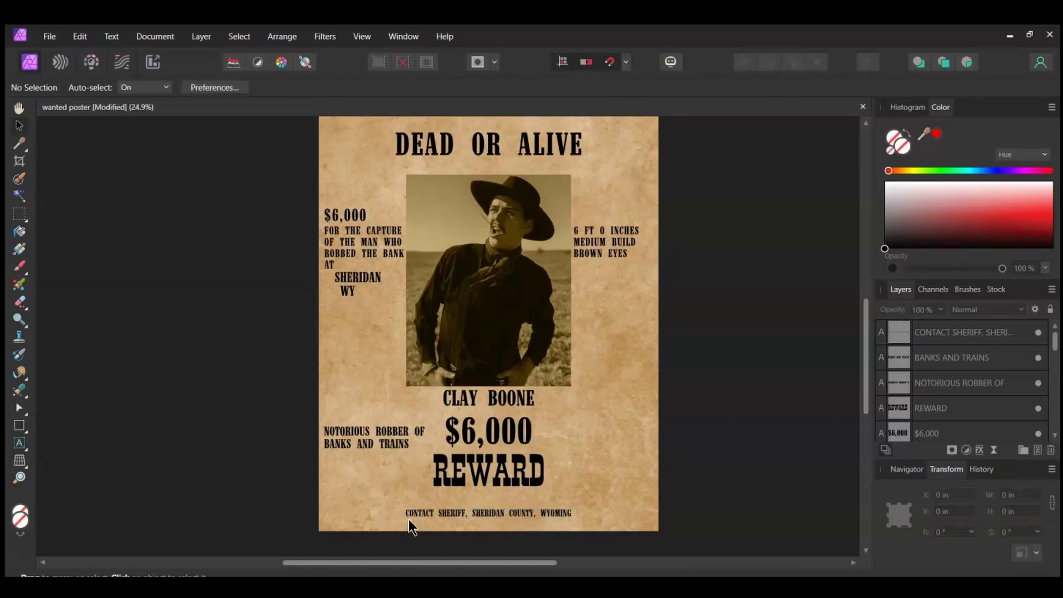
{"action": "left_click", "coordinate": [447, 512]}
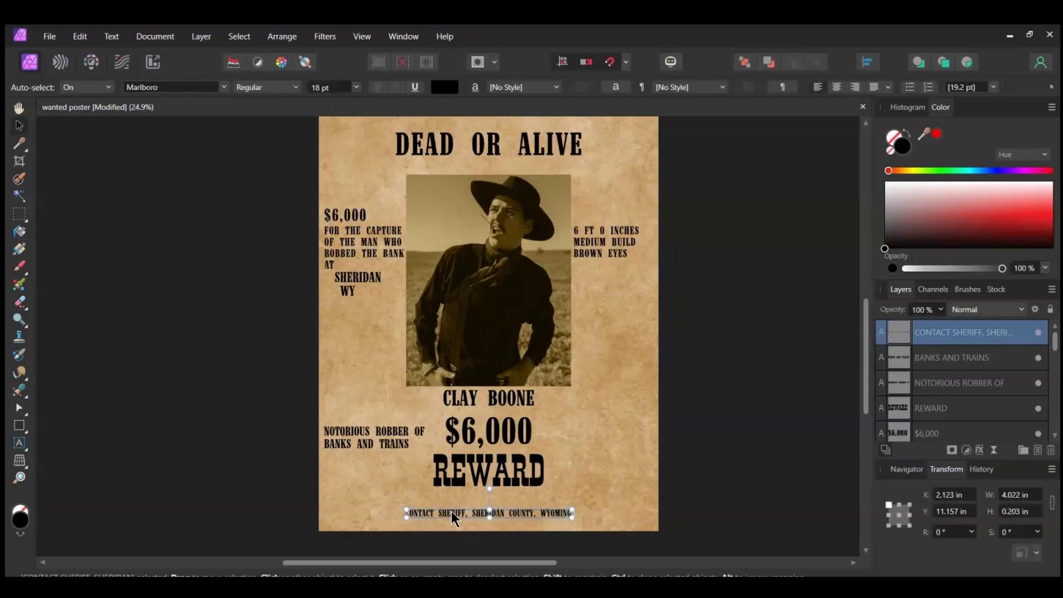
Duplicate the footer to its right and retype the copy as MAY 12, 1880.
{"action": "left_click_drag", "start_coordinate": [451, 517], "coordinate": [617, 517]}
{"action": "double_click", "coordinate": [616, 511]}
{"action": "key", "text": "ctrl+a"}
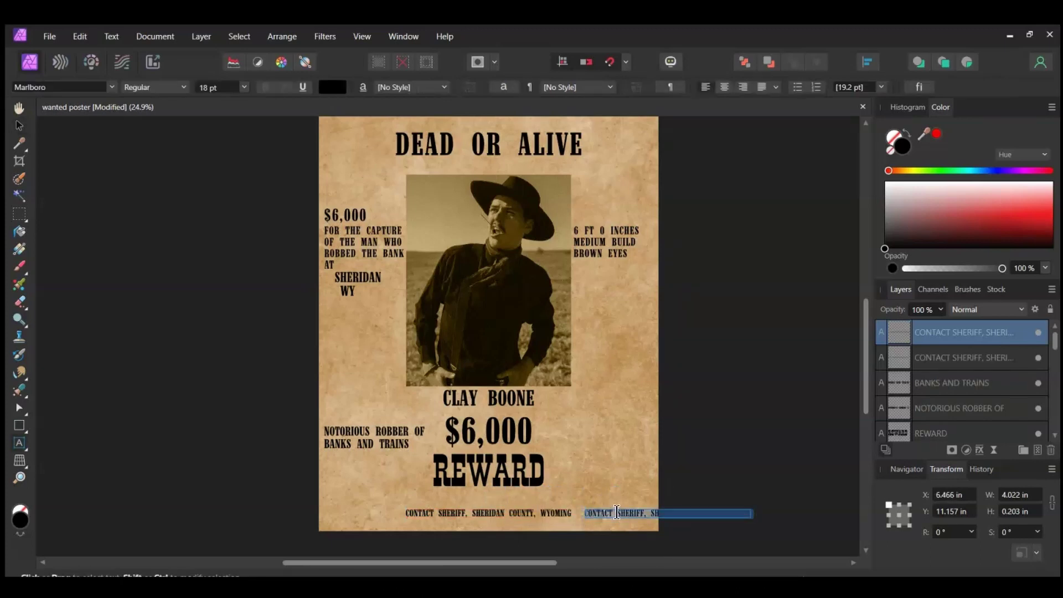
{"action": "type", "text": "MAY 12, 880"}
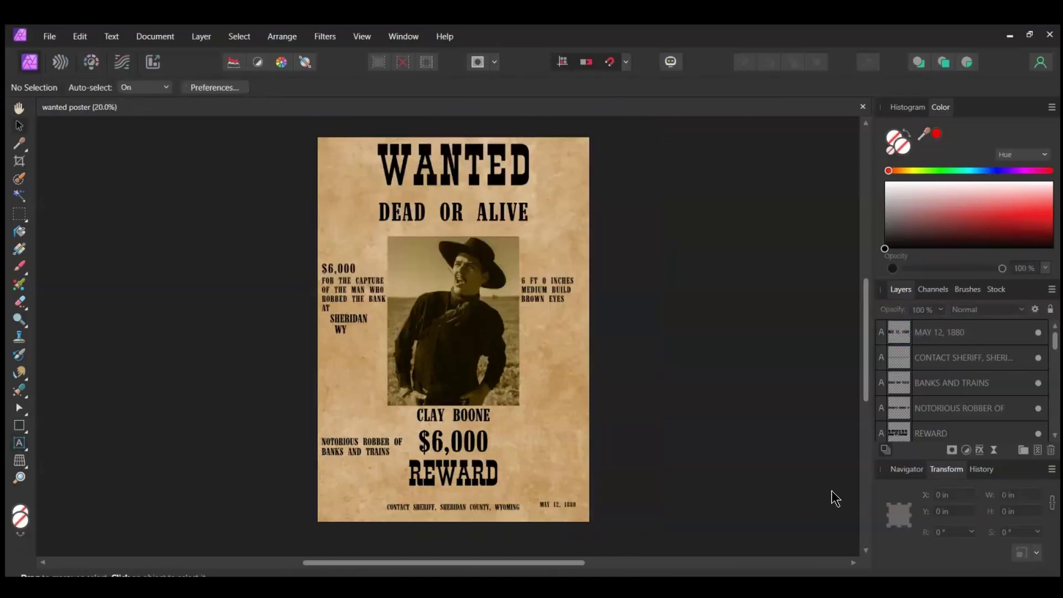
{"action": "scroll", "coordinate": [951, 409], "scroll_direction": "down", "scroll_amount": 3}
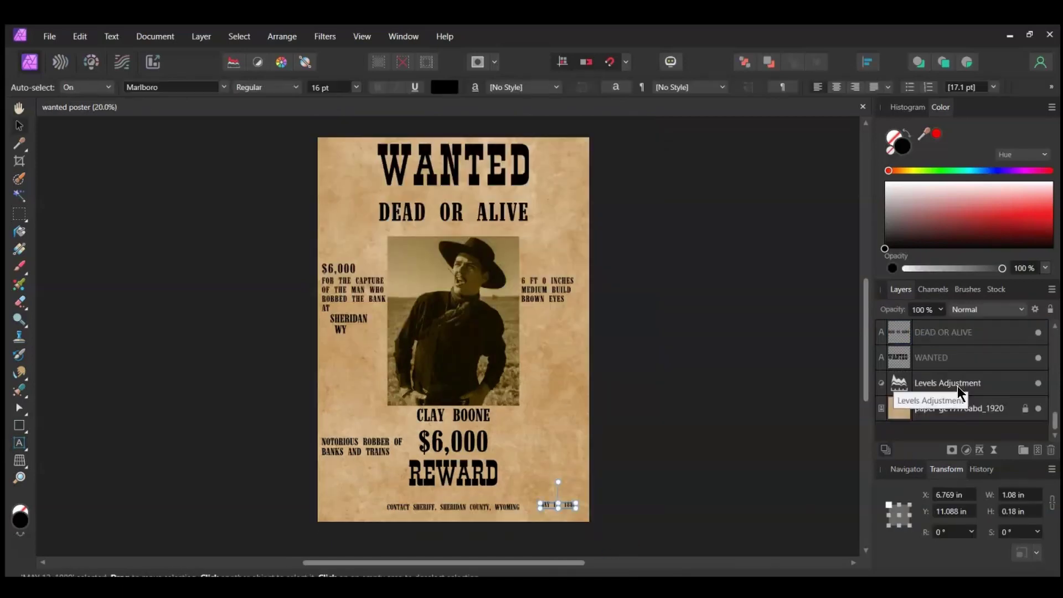
{"action": "left_click", "coordinate": [956, 415], "text": "shift"}
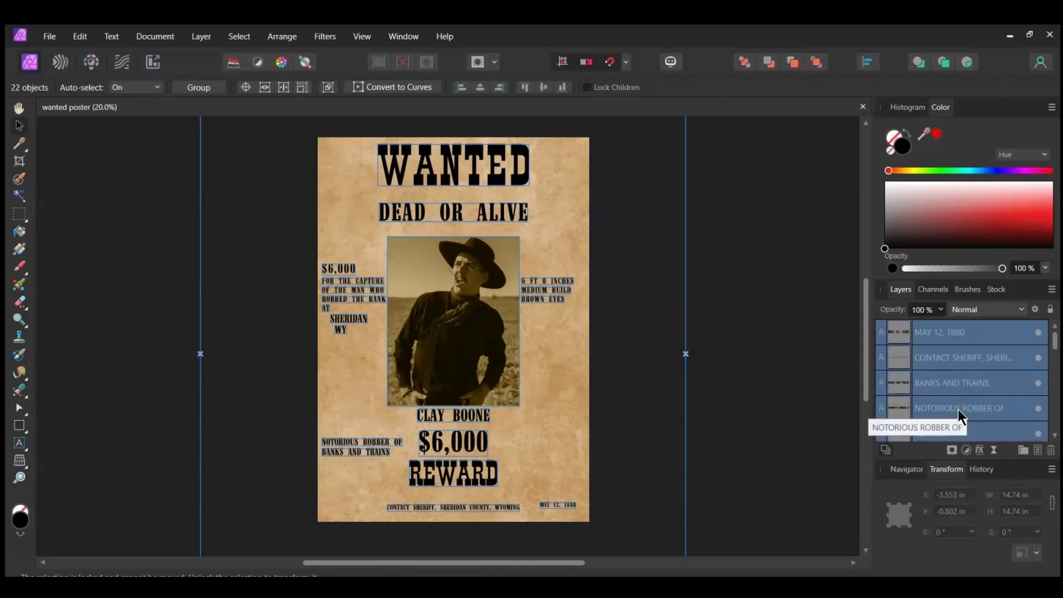
Merge all visible poster layers into a new Pixel layer and select it.
{"action": "scroll", "coordinate": [949, 333], "scroll_direction": "up", "scroll_amount": 5}
{"action": "right_click", "coordinate": [951, 333]}
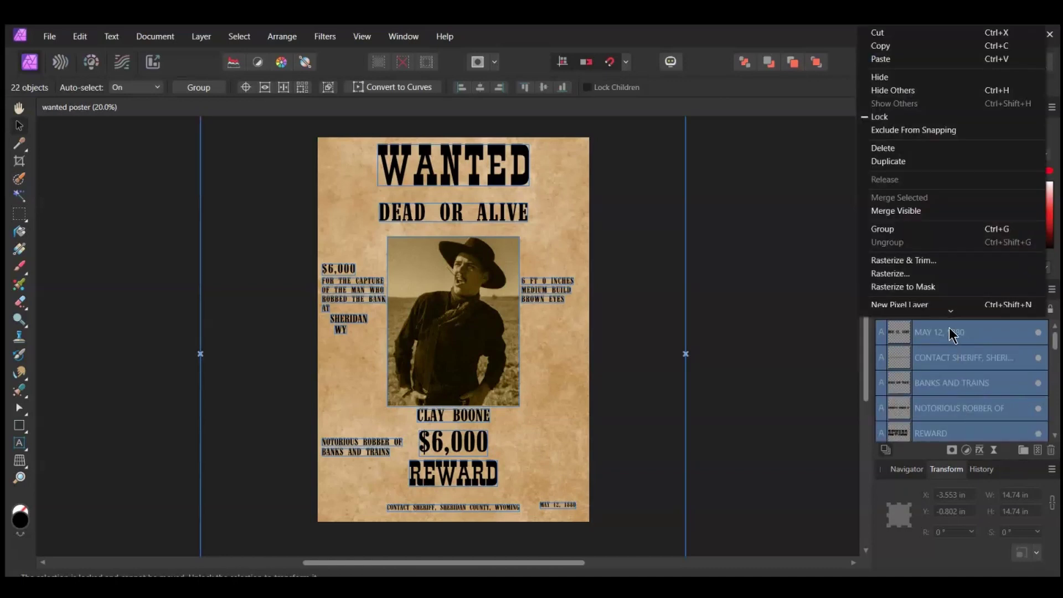
{"action": "left_click", "coordinate": [926, 213]}
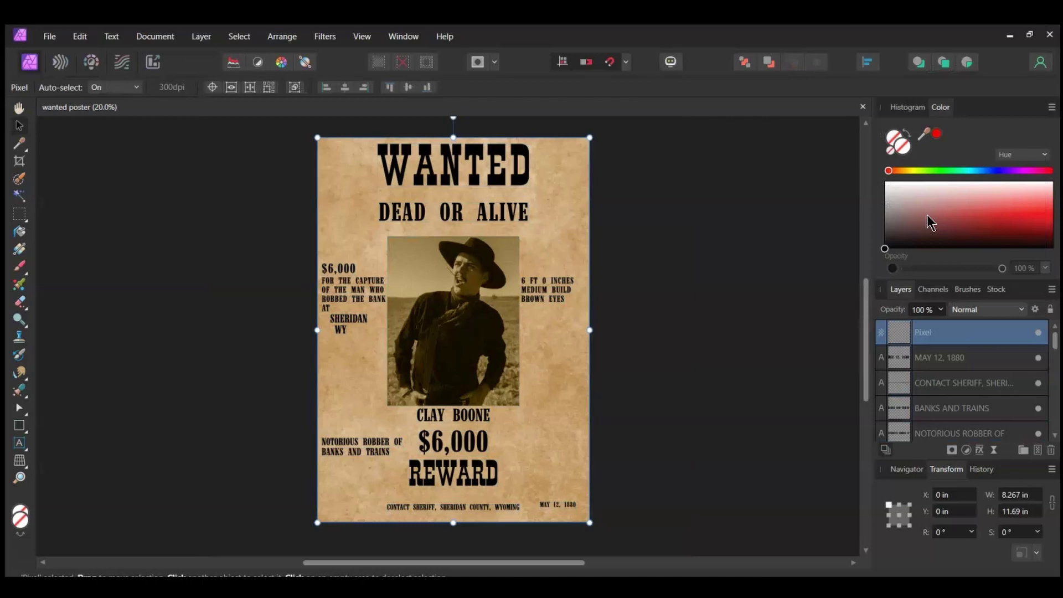
{"action": "key", "text": "Delete"}
{"action": "scroll", "coordinate": [935, 387], "scroll_direction": "down", "scroll_amount": 5}
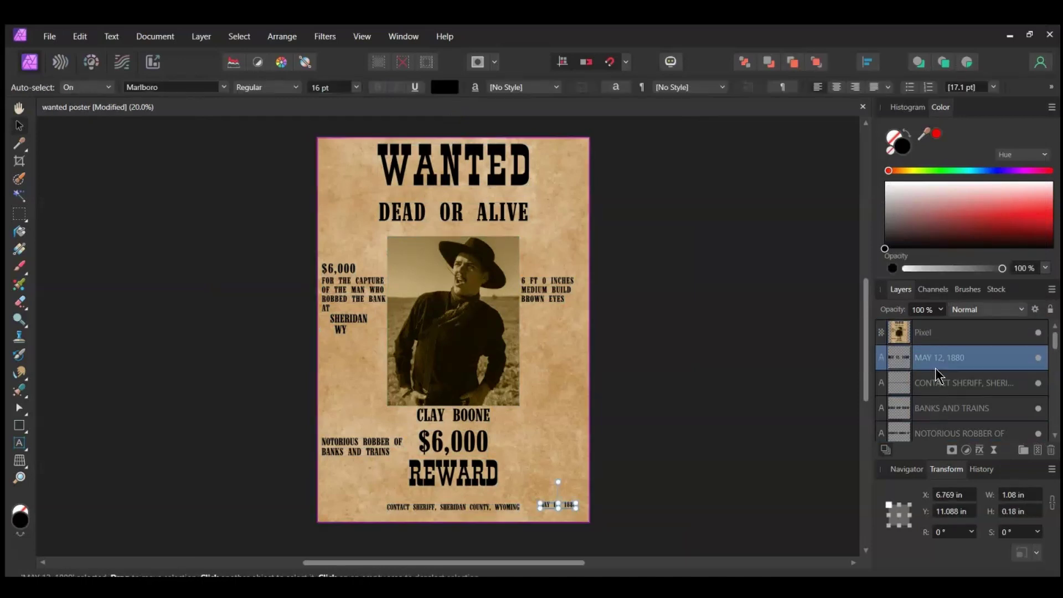
{"action": "key", "text": "ctrl+a"}
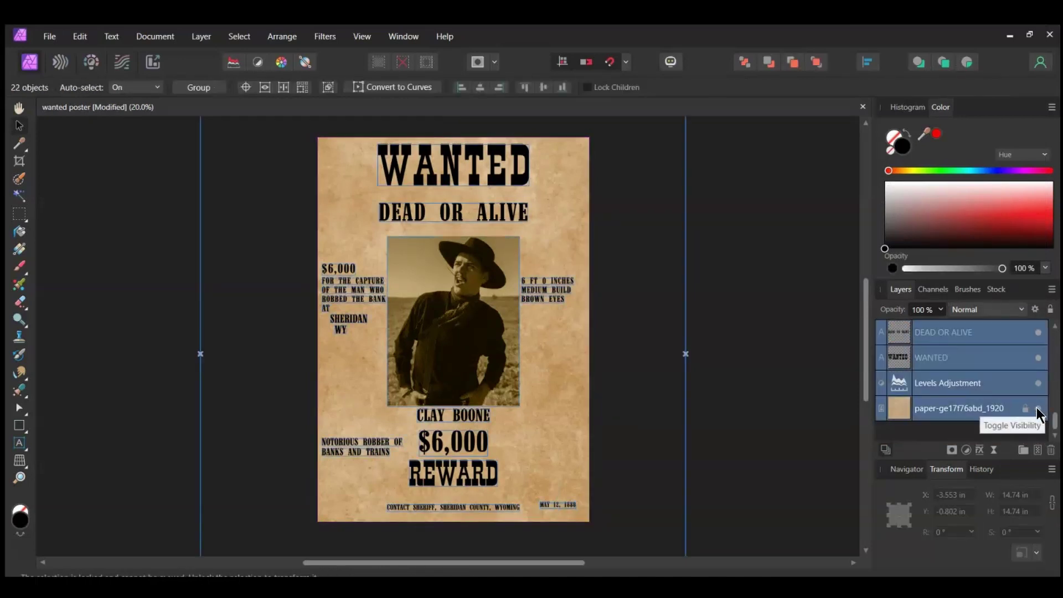
{"action": "key", "text": "ctrl+shift+alt+e"}
{"action": "left_click", "coordinate": [803, 336]}
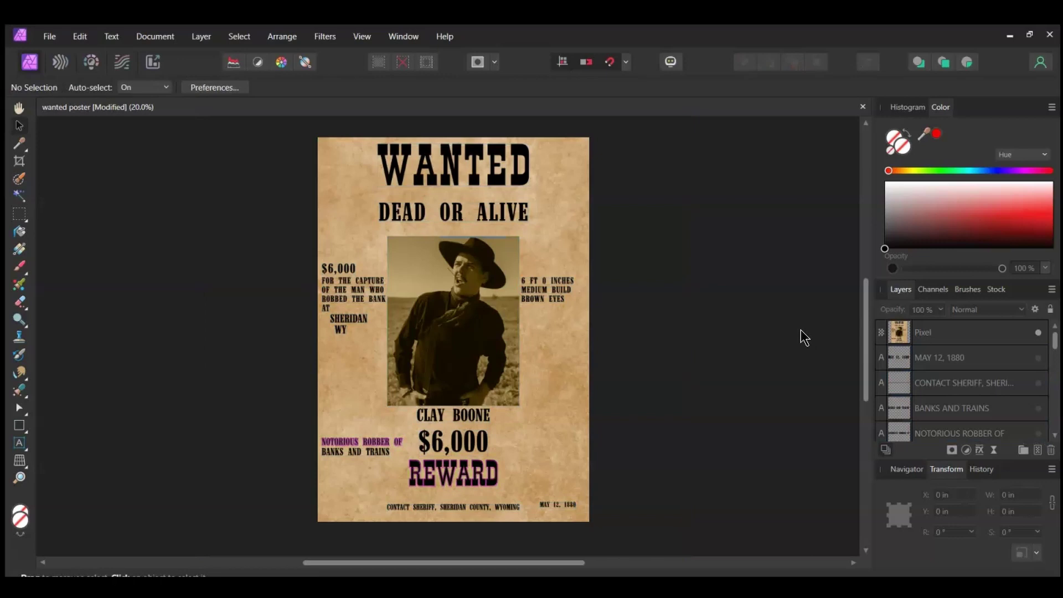
{"action": "left_click", "coordinate": [941, 335]}
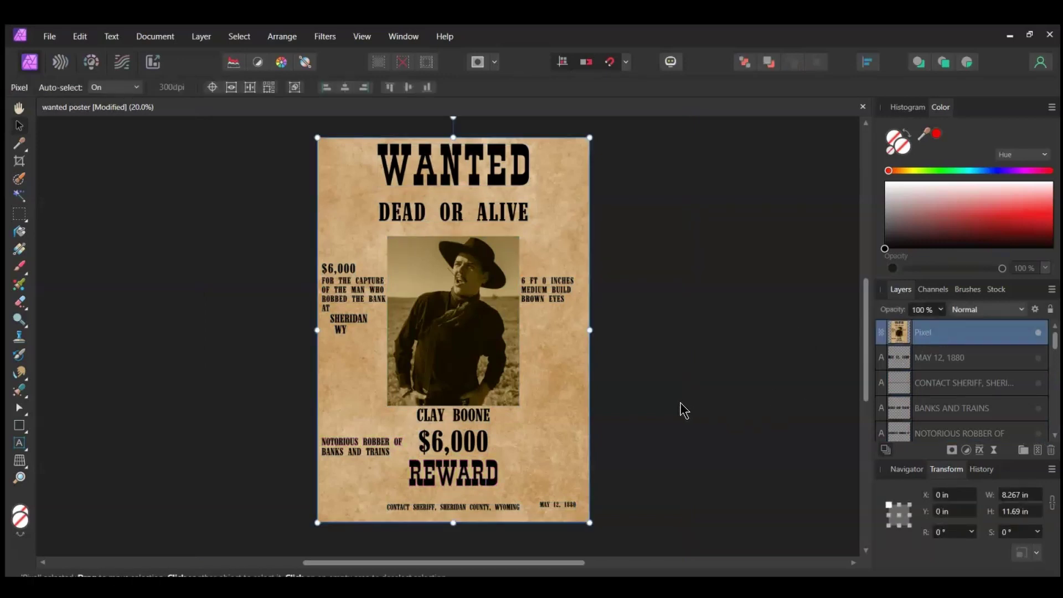
Export the poster as a 2481 × 3508 px, quality-100 JPEG.
{"action": "left_click", "coordinate": [49, 36]}
{"action": "left_click", "coordinate": [61, 367]}
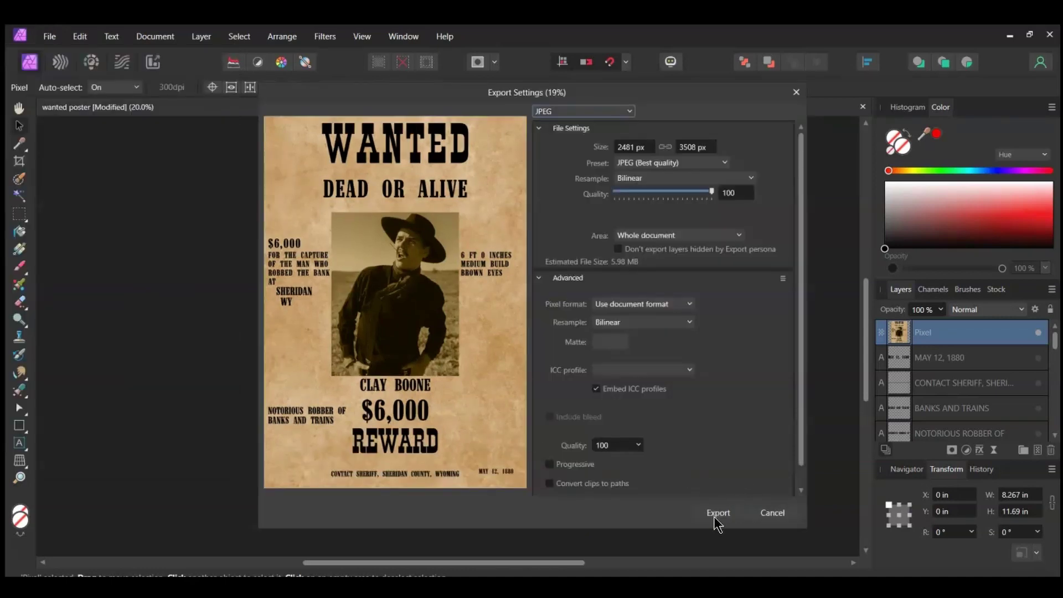
{"action": "left_click", "coordinate": [717, 513]}
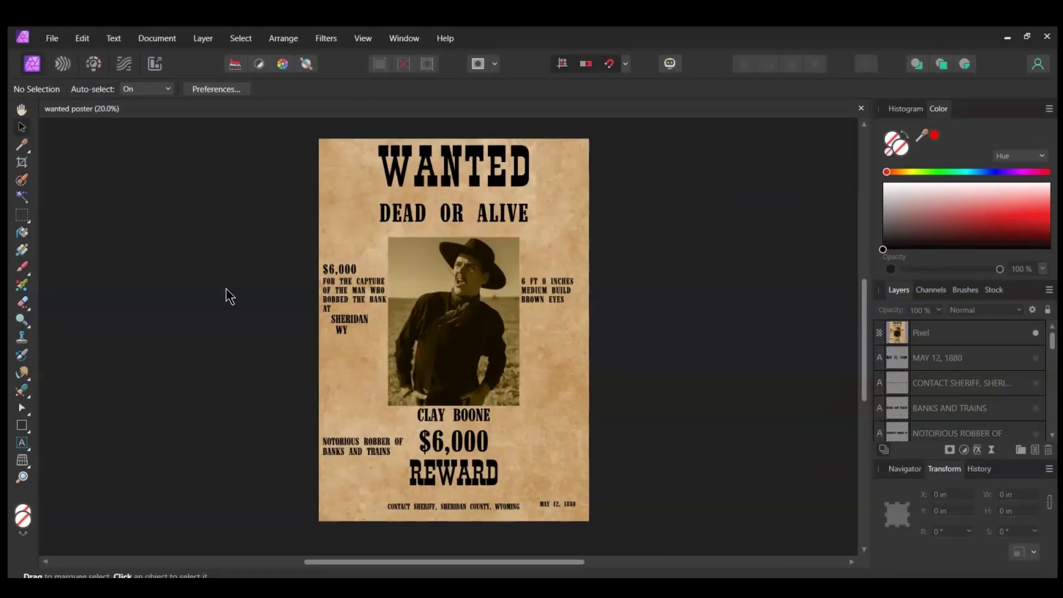
Open the photo cyrus-skinner-saloon-g91b2f2666_1920.jpg.
{"action": "left_click", "coordinate": [51, 38]}
{"action": "left_click", "coordinate": [72, 199]}
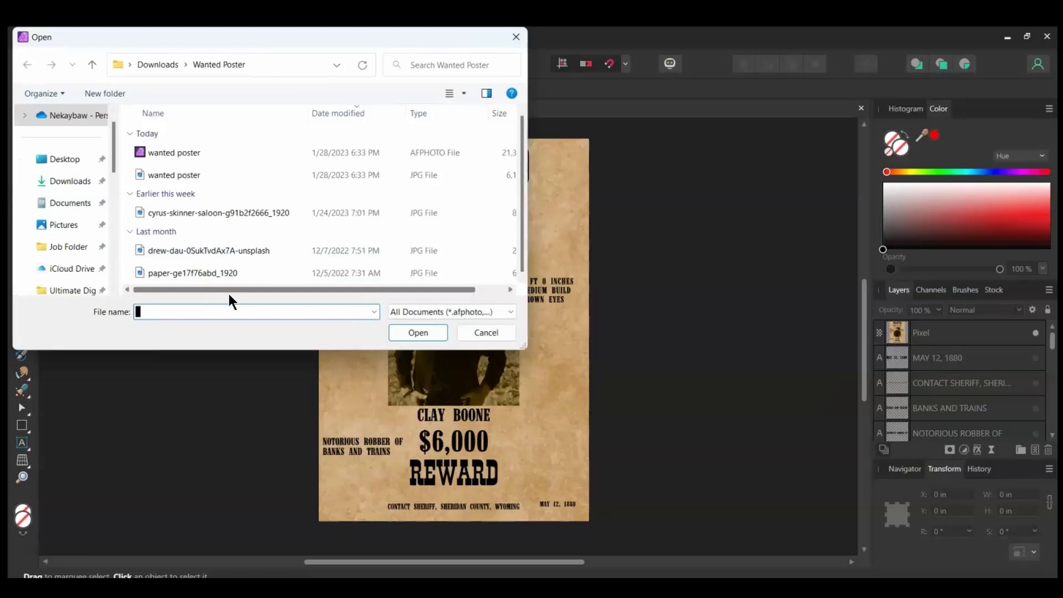
{"action": "left_click", "coordinate": [227, 212]}
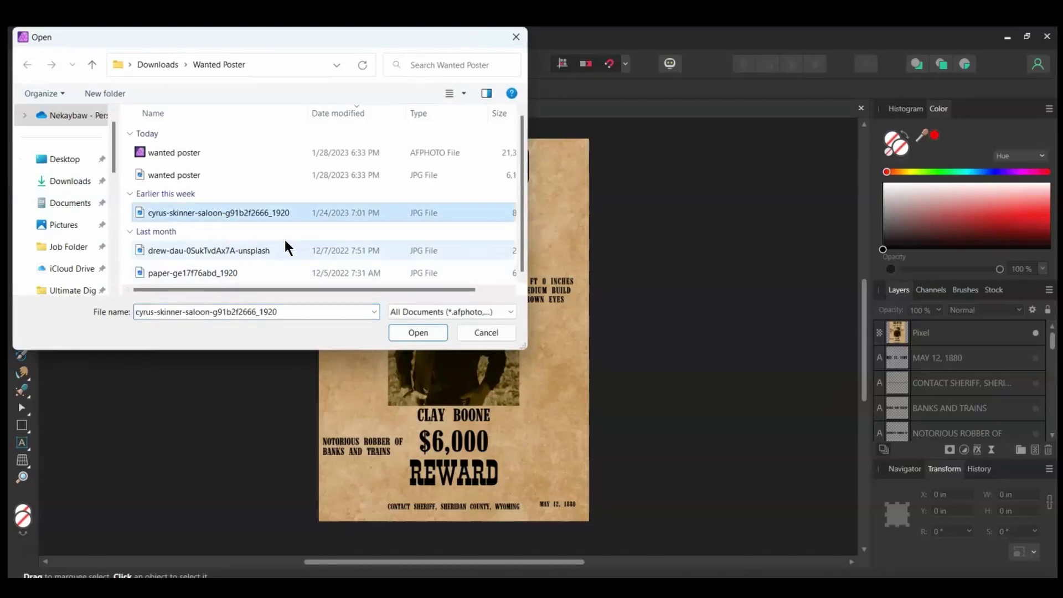
{"action": "left_click", "coordinate": [419, 332]}
Crop the saloon photo to 1608 × 792 px around the log building.
{"action": "key", "text": "v"}
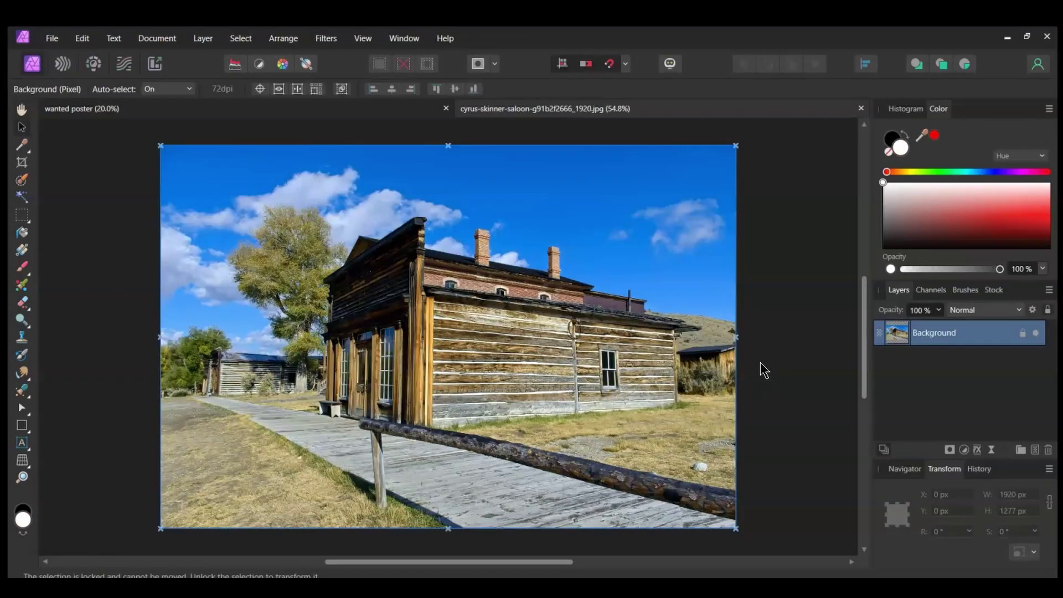
{"action": "key", "text": "c"}
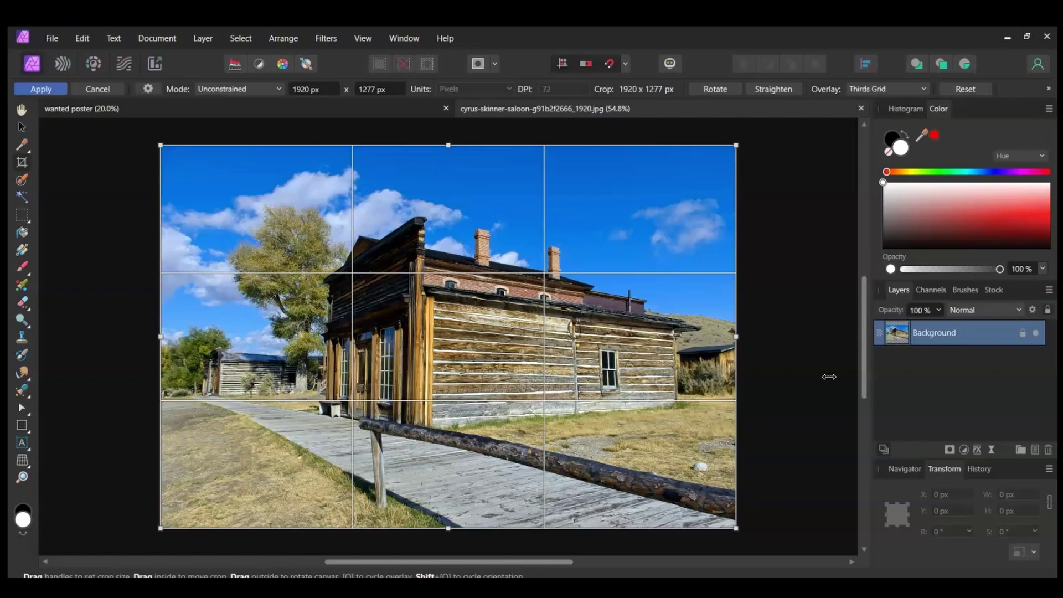
{"action": "left_click_drag", "start_coordinate": [448, 528], "coordinate": [453, 439]}
{"action": "left_click_drag", "start_coordinate": [447, 145], "coordinate": [447, 198]}
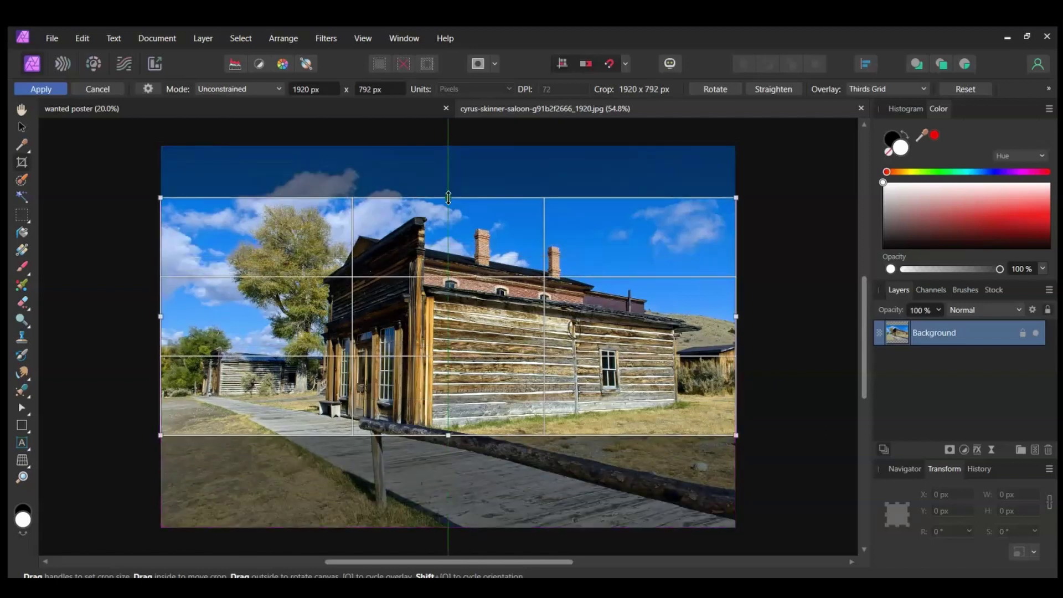
{"action": "left_click_drag", "start_coordinate": [167, 318], "coordinate": [223, 318]}
{"action": "left_click_drag", "start_coordinate": [735, 316], "coordinate": [704, 318]}
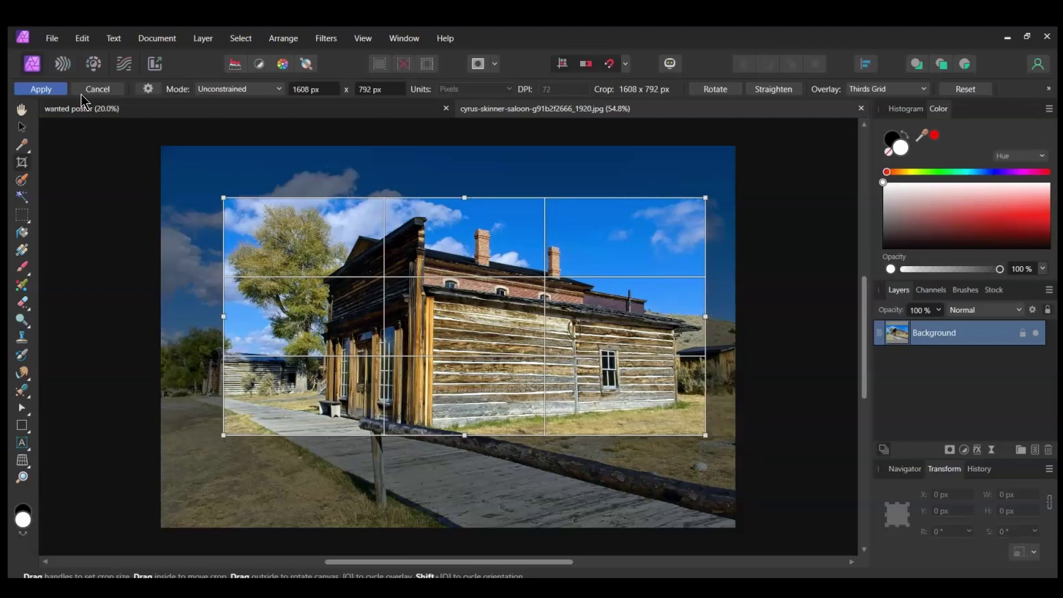
{"action": "left_click", "coordinate": [56, 91]}
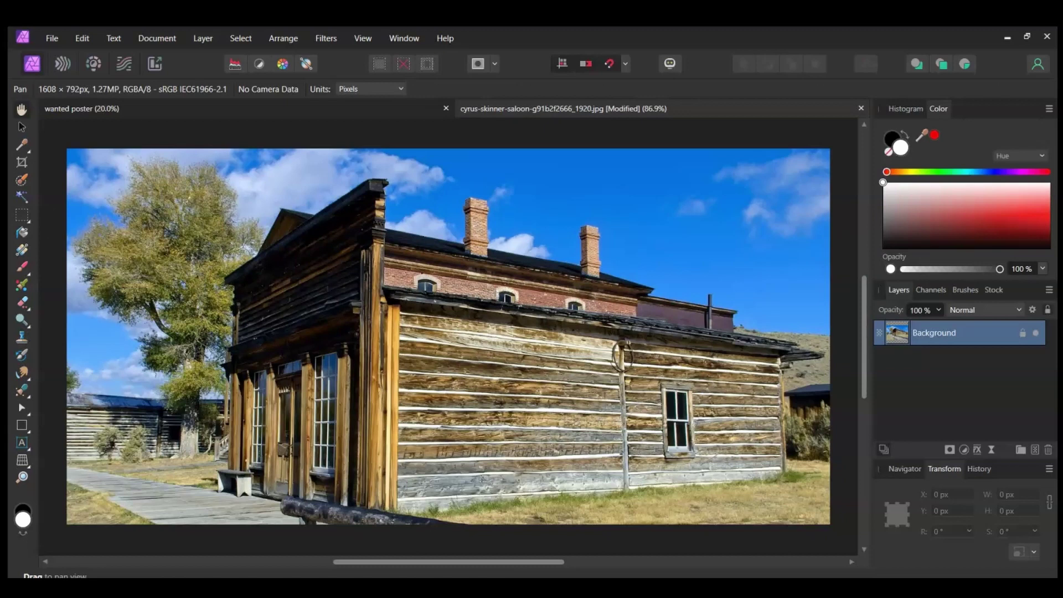
Add a Black & White adjustment with Red 70% and Yellow 21%.
{"action": "key", "text": "v"}
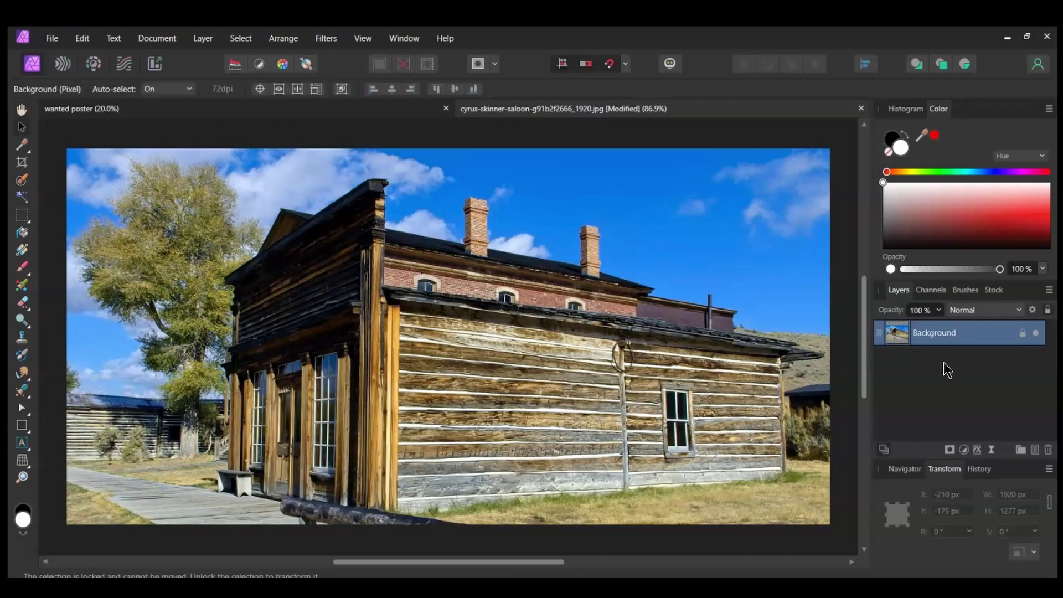
{"action": "left_click", "coordinate": [963, 450]}
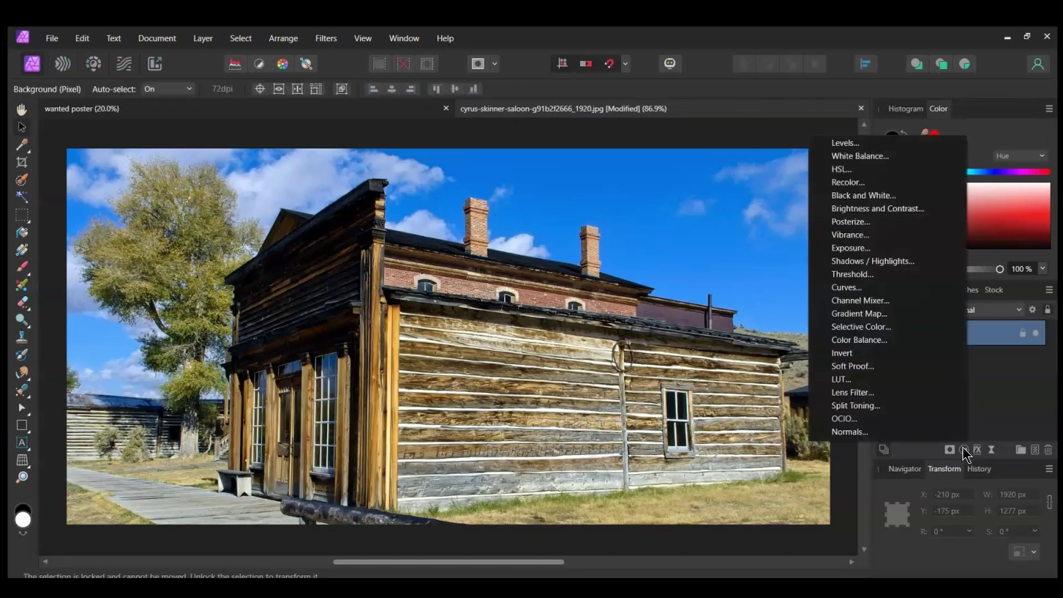
{"action": "left_click", "coordinate": [914, 198]}
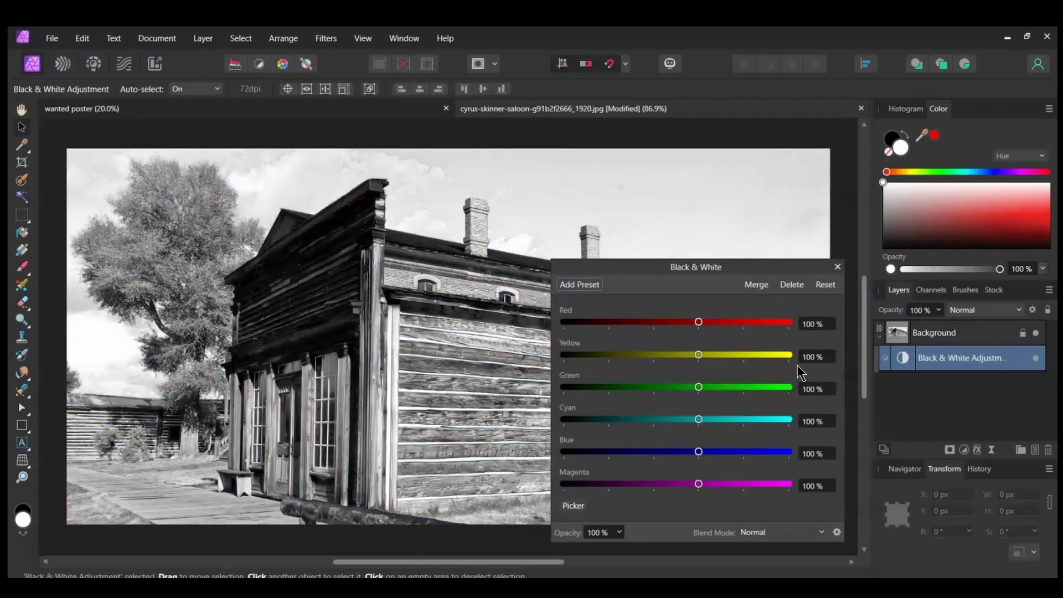
{"action": "left_click", "coordinate": [812, 324]}
{"action": "type", "text": "70"}
{"action": "key", "text": "Return"}
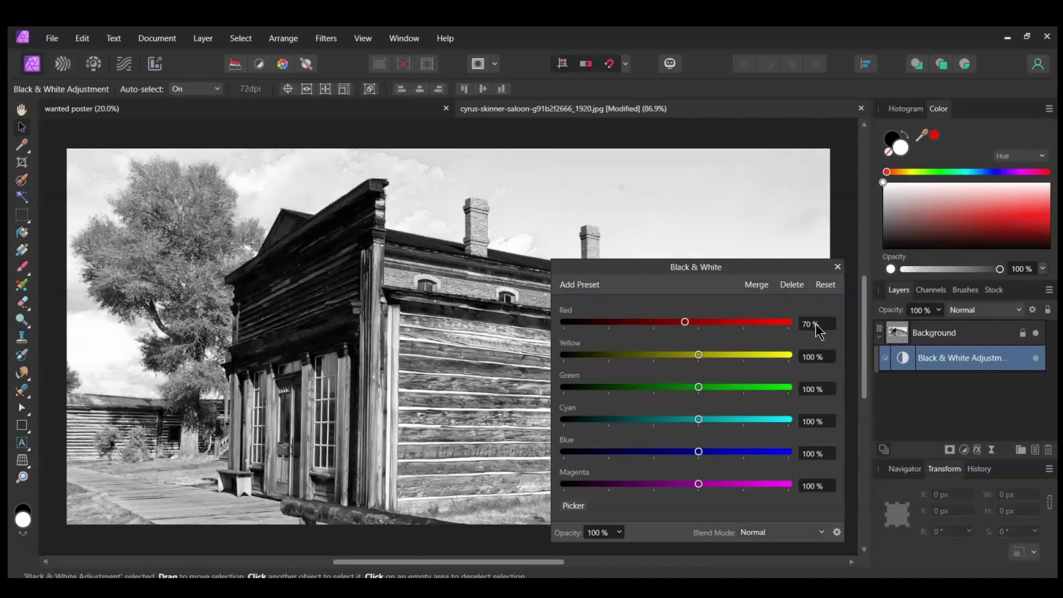
{"action": "left_click", "coordinate": [814, 356]}
{"action": "type", "text": "21"}
{"action": "key", "text": "Return"}
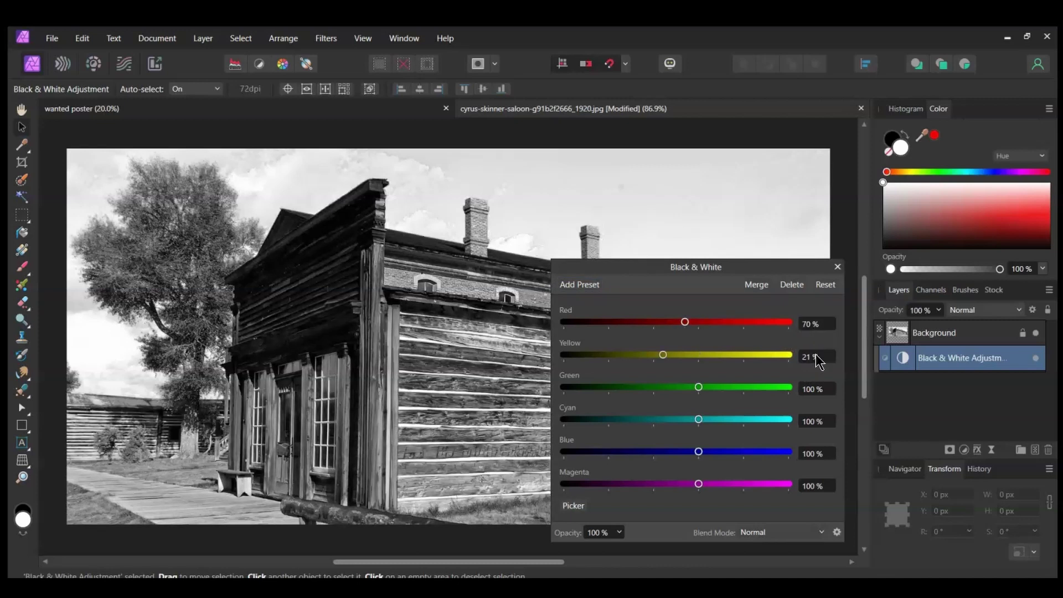
Set Cyan 40%, Blue 45%, Magenta 126% and the Average blend mode.
{"action": "left_click", "coordinate": [823, 421]}
{"action": "type", "text": "40"}
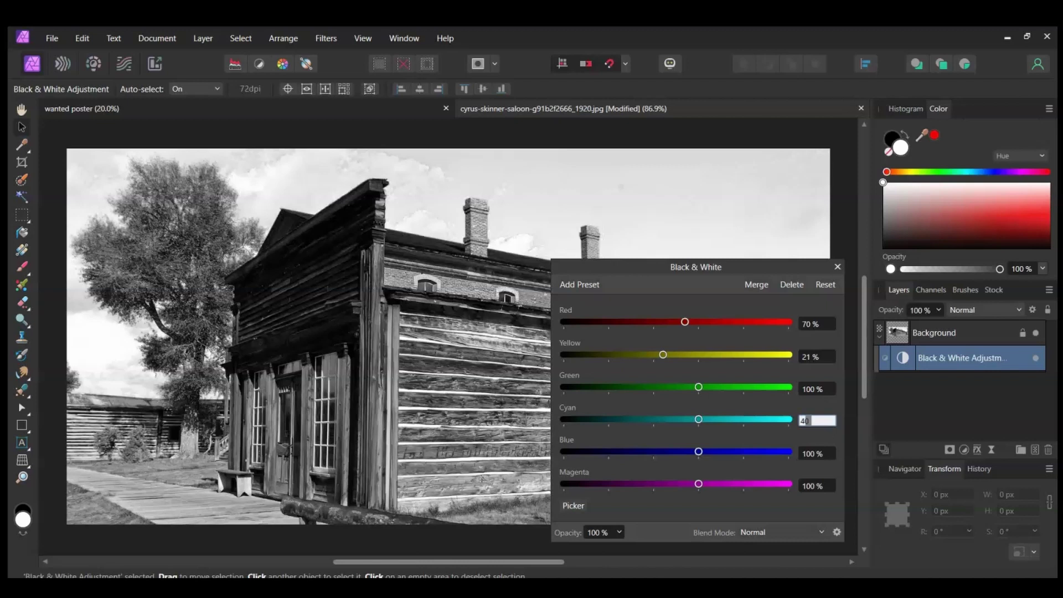
{"action": "key", "text": "Return"}
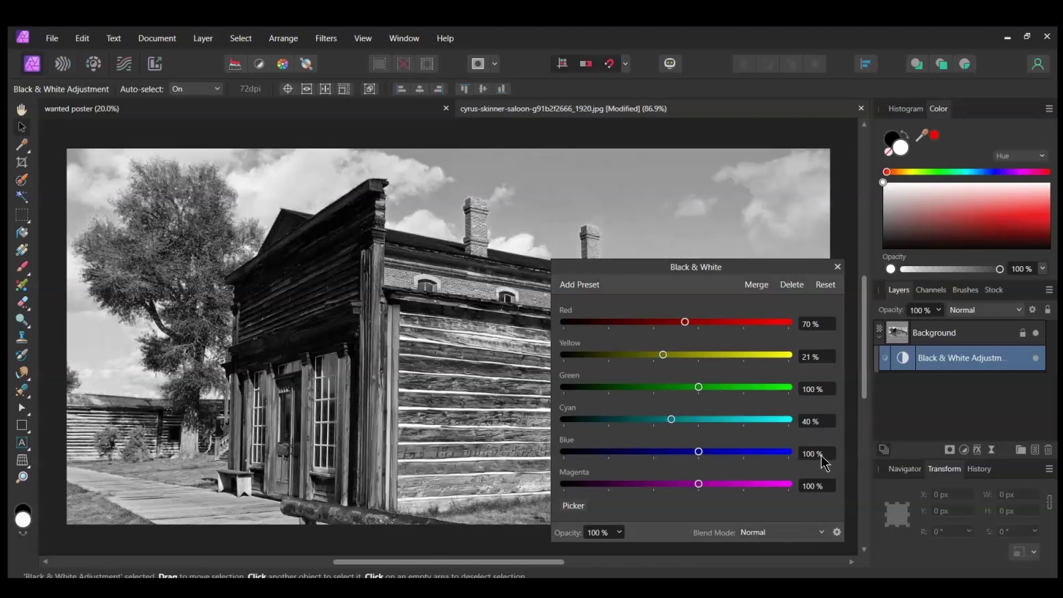
{"action": "left_click", "coordinate": [818, 453]}
{"action": "type", "text": "45"}
{"action": "key", "text": "Return"}
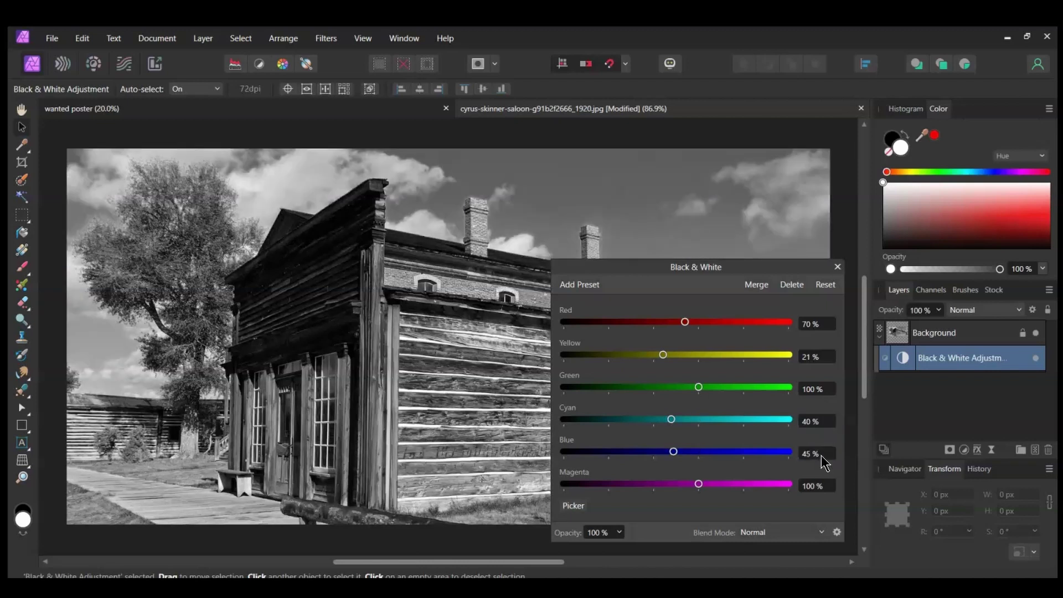
{"action": "left_click", "coordinate": [823, 485]}
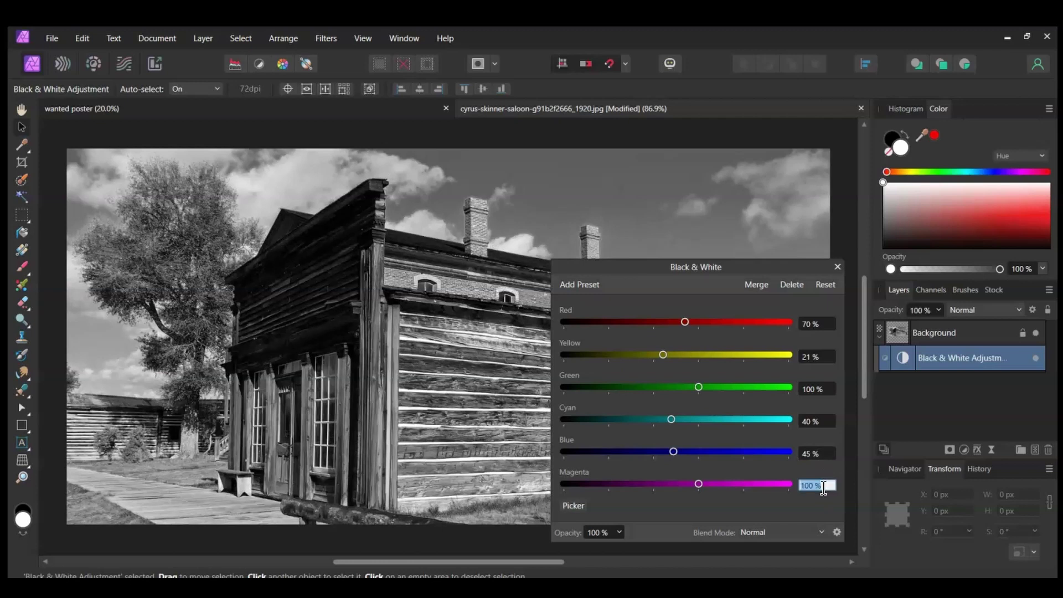
{"action": "type", "text": "126"}
{"action": "key", "text": "Return"}
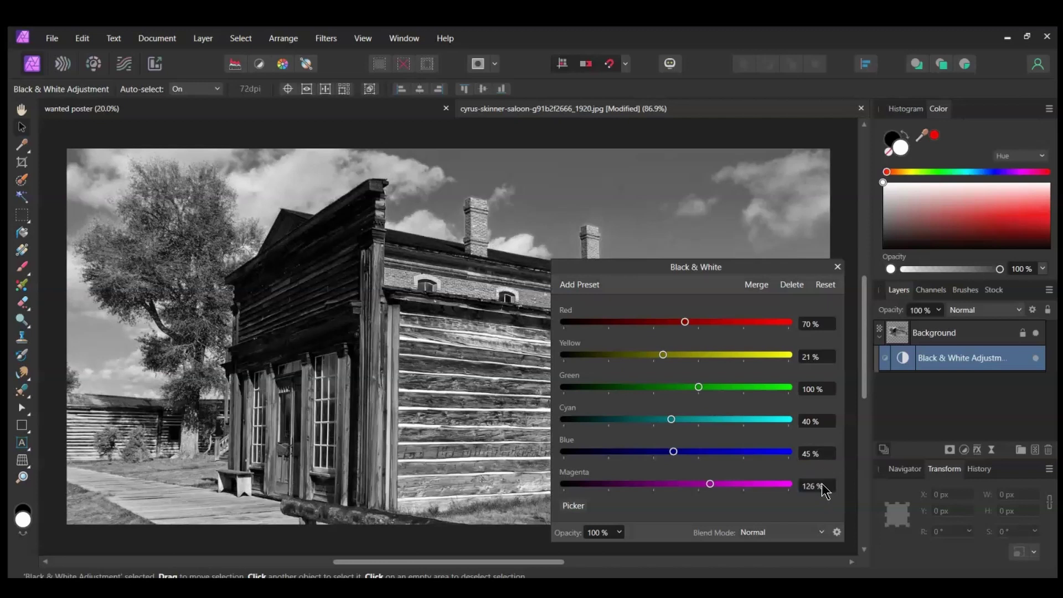
{"action": "left_click", "coordinate": [796, 535]}
{"action": "scroll", "coordinate": [782, 451], "scroll_direction": "down", "scroll_amount": 5}
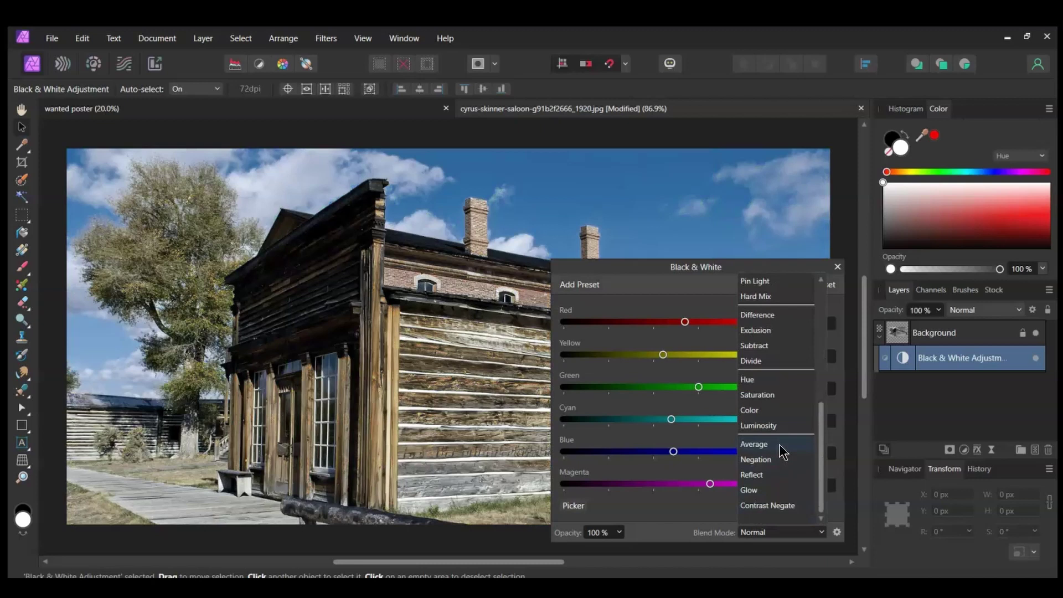
{"action": "left_click", "coordinate": [779, 445]}
Compare the photo with and without the Black & White adjustment.
{"action": "left_click", "coordinate": [838, 268]}
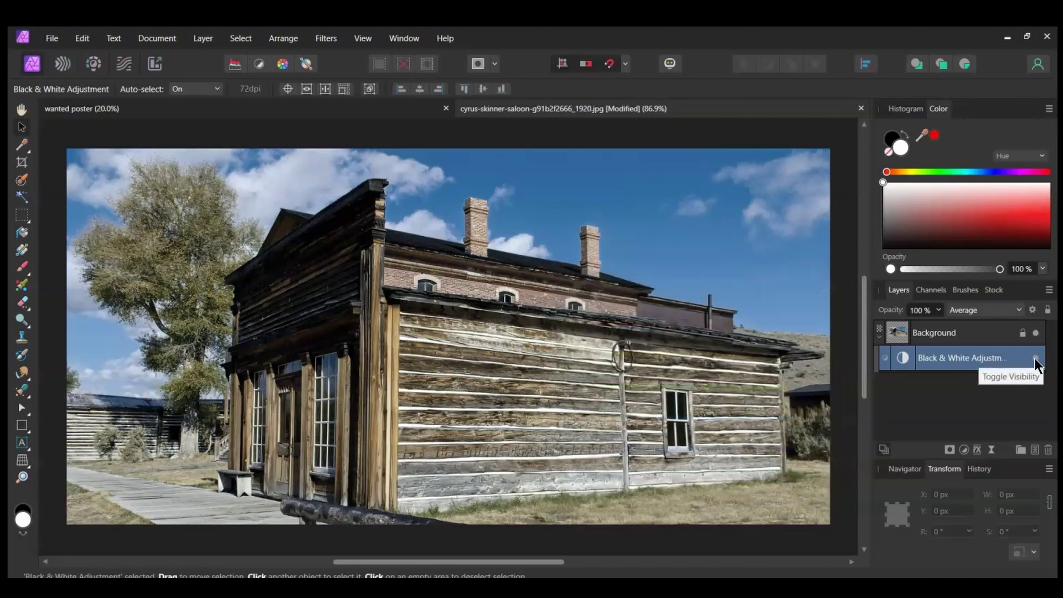
{"action": "left_click", "coordinate": [1035, 358]}
{"action": "left_click", "coordinate": [1035, 358]}
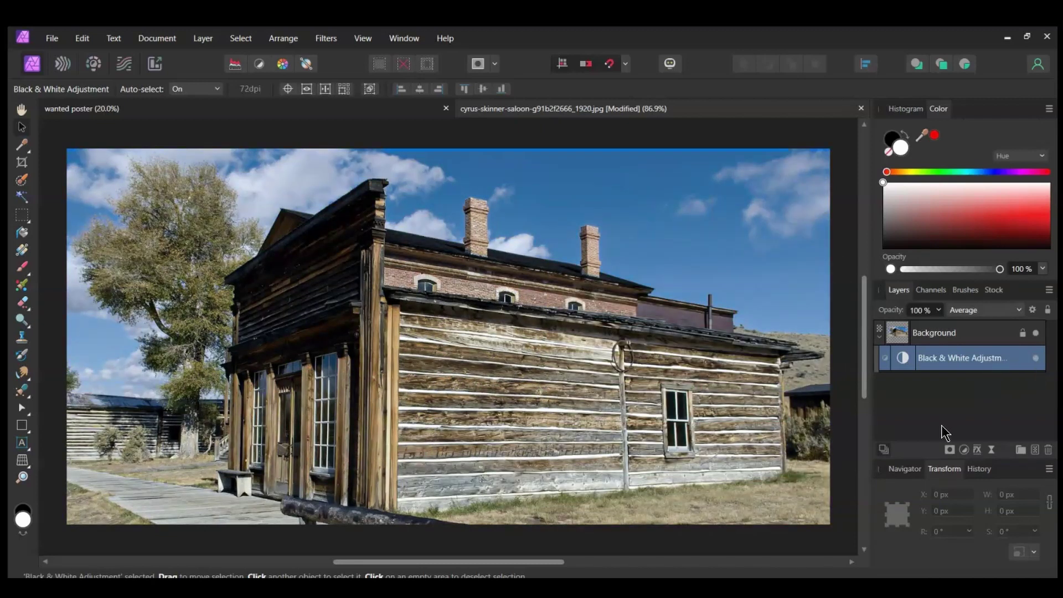
{"action": "left_click", "coordinate": [911, 335]}
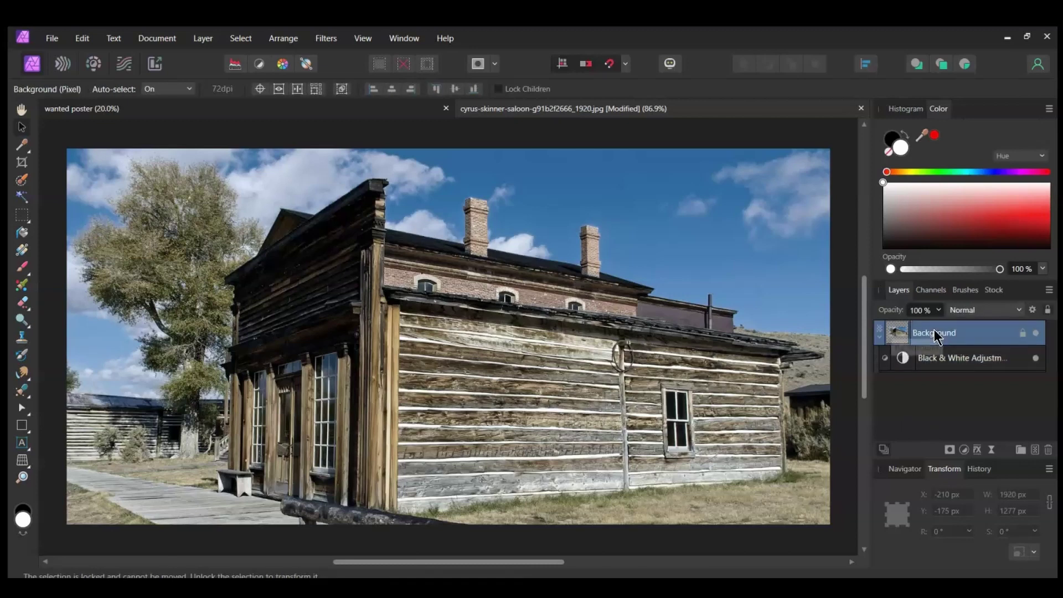
Add a Curves adjustment raising the Red channel's shadow end and midpoint to 0.558 at X 0.499.
{"action": "left_click", "coordinate": [964, 449]}
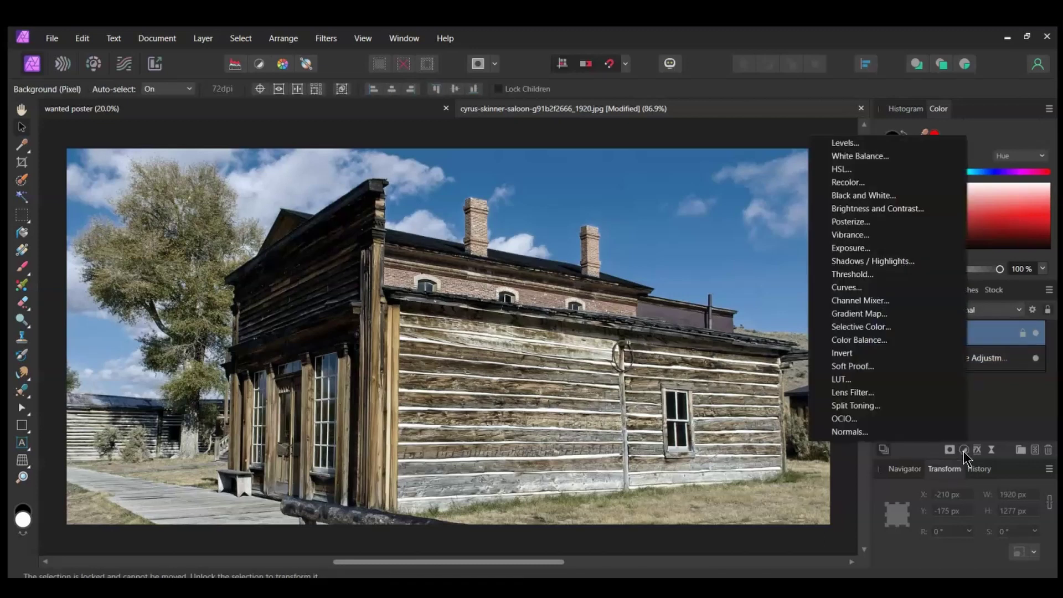
{"action": "left_click", "coordinate": [927, 289]}
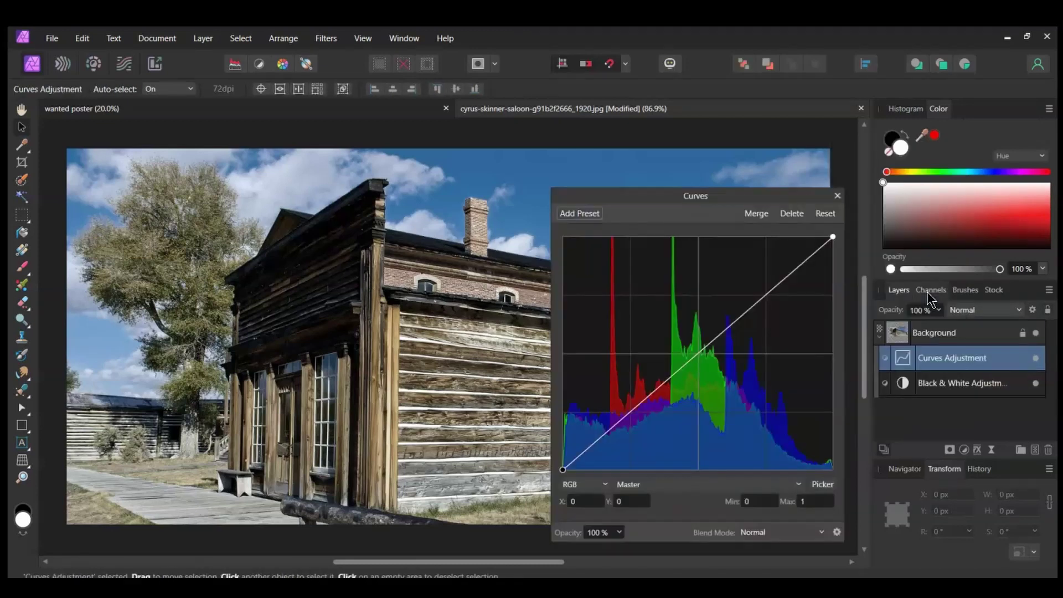
{"action": "left_click", "coordinate": [685, 485]}
{"action": "left_click", "coordinate": [645, 522]}
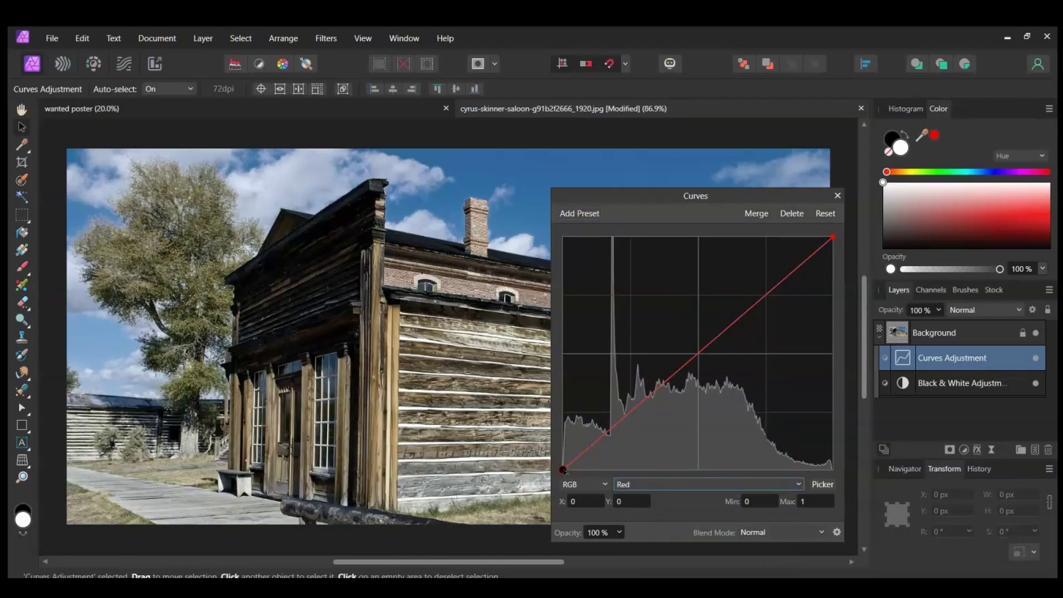
{"action": "left_click_drag", "start_coordinate": [561, 469], "coordinate": [560, 458]}
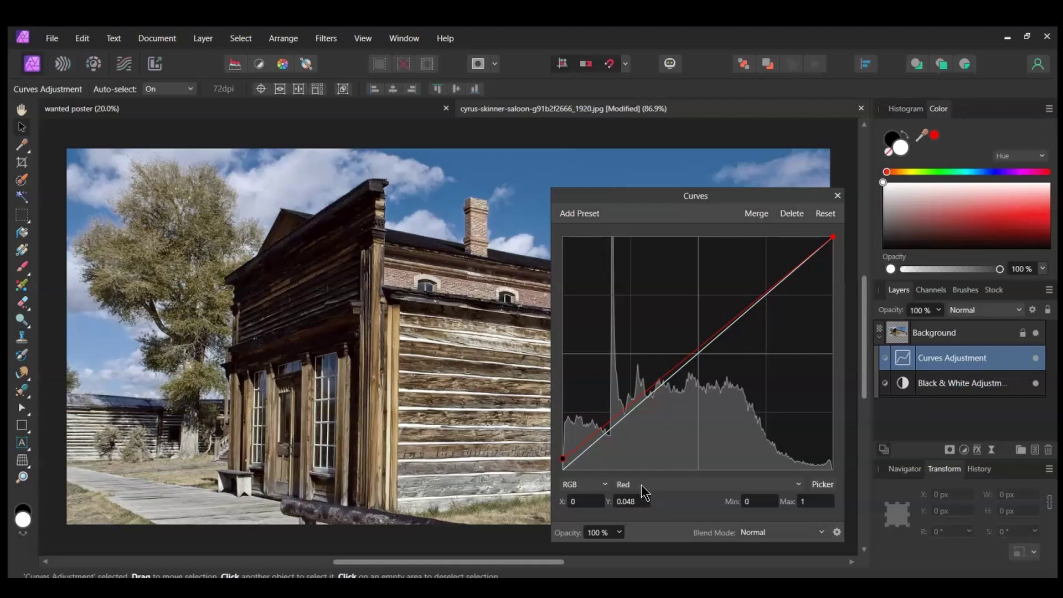
{"action": "left_click", "coordinate": [697, 347]}
{"action": "left_click_drag", "start_coordinate": [697, 346], "coordinate": [697, 340]}
{"action": "left_click", "coordinate": [837, 195]}
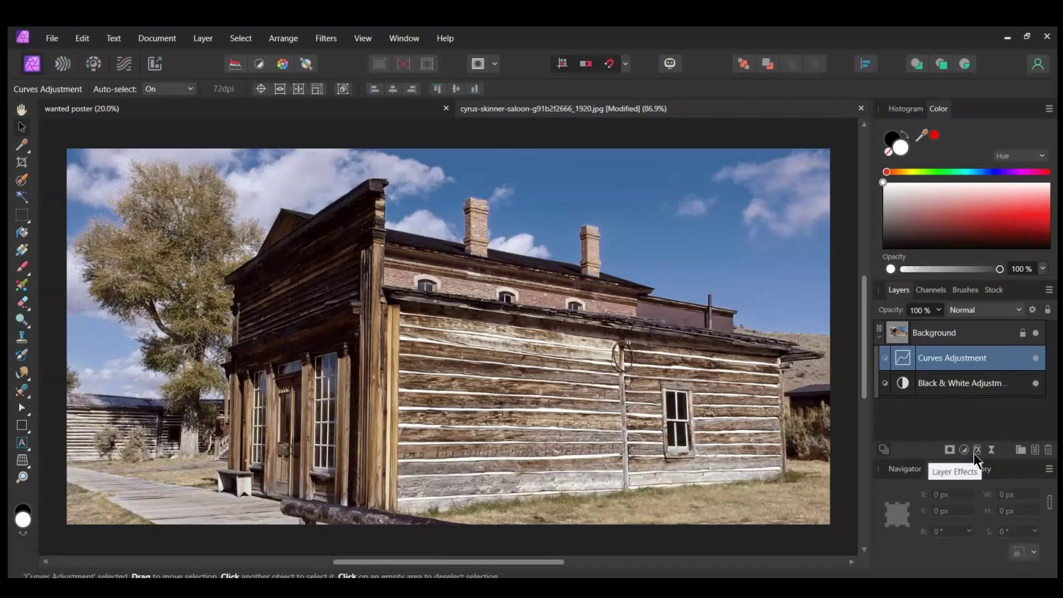
{"action": "left_click", "coordinate": [955, 334]}
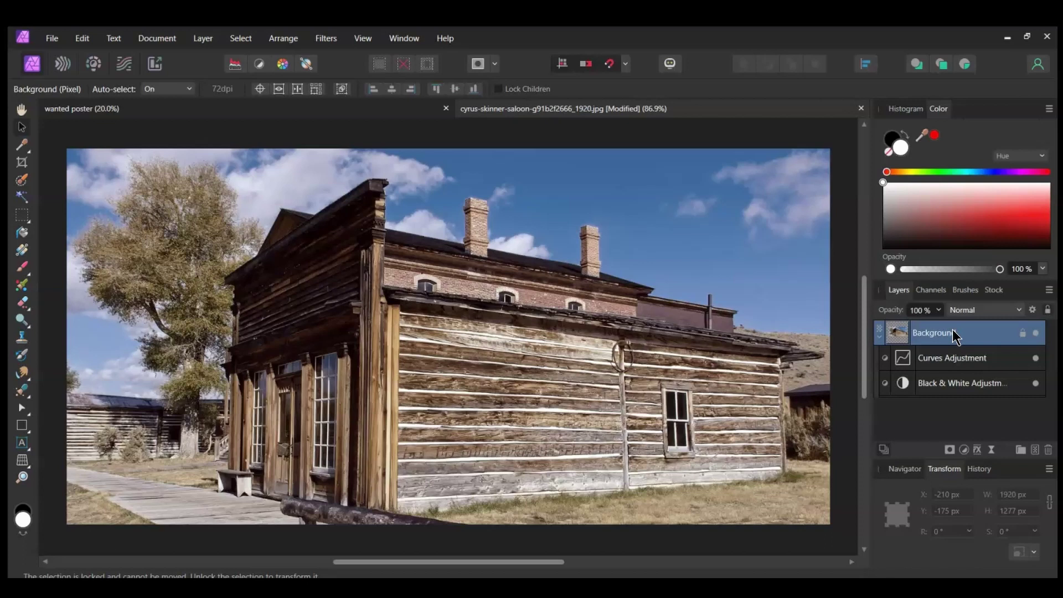
Add a Levels adjustment with black level 6 %, gamma 1.037 and output white level 90 %.
{"action": "left_click", "coordinate": [963, 450]}
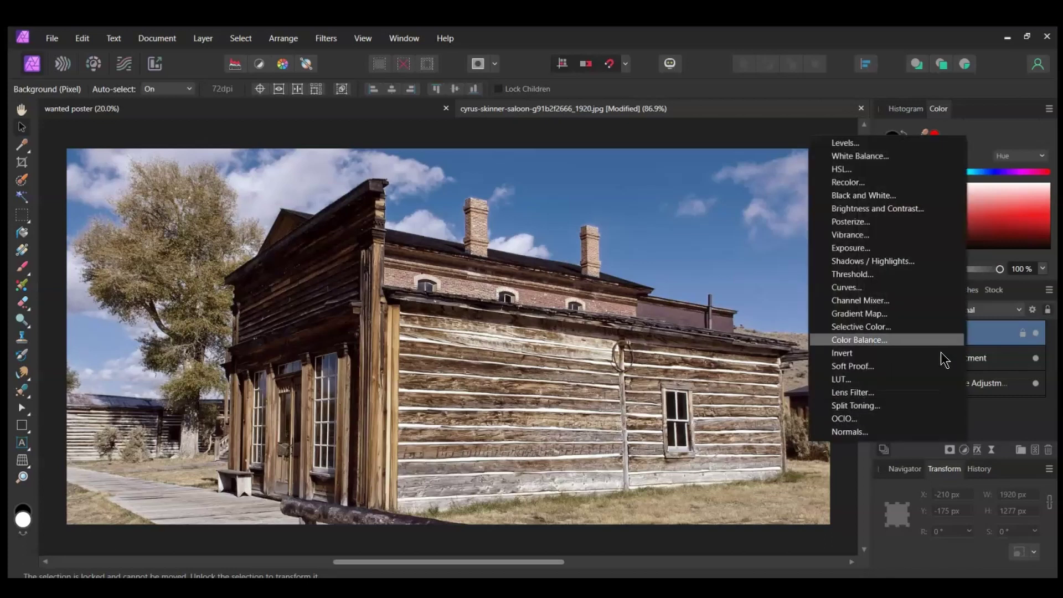
{"action": "left_click", "coordinate": [880, 145]}
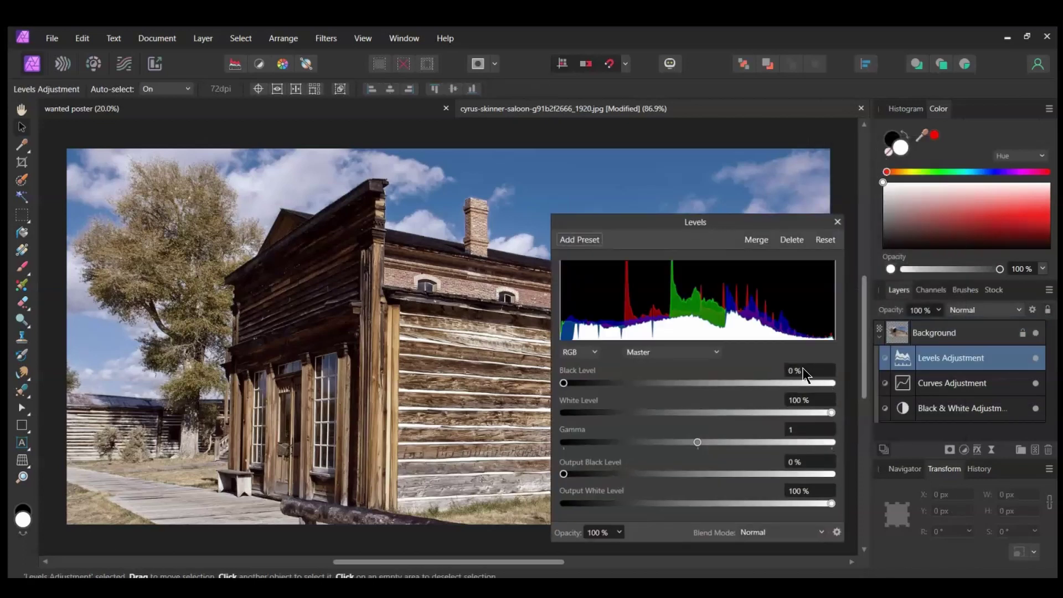
{"action": "left_click", "coordinate": [803, 370]}
{"action": "type", "text": "6"}
{"action": "key", "text": "Return"}
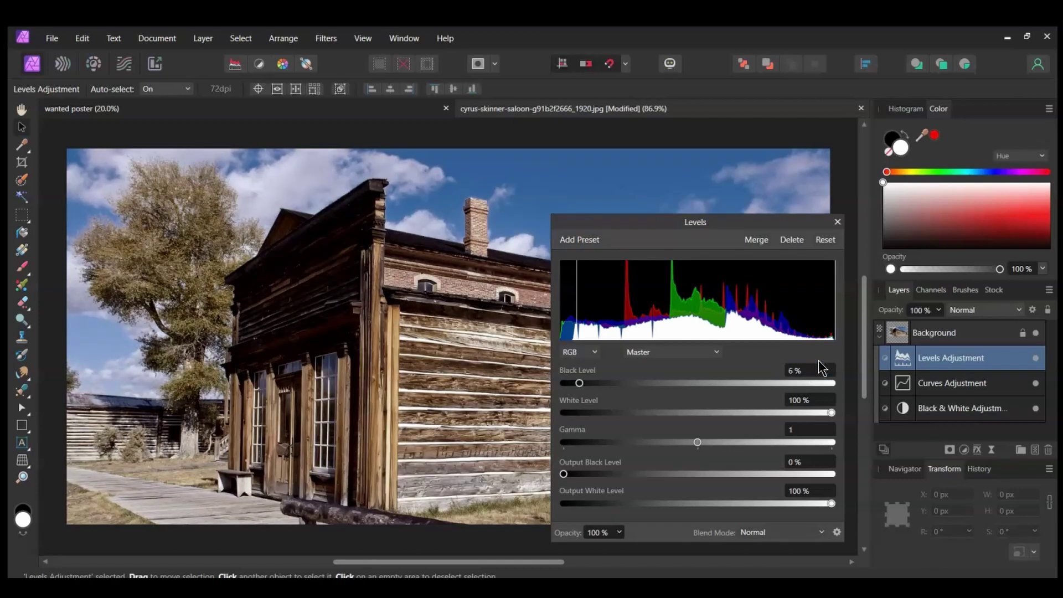
{"action": "left_click", "coordinate": [808, 429]}
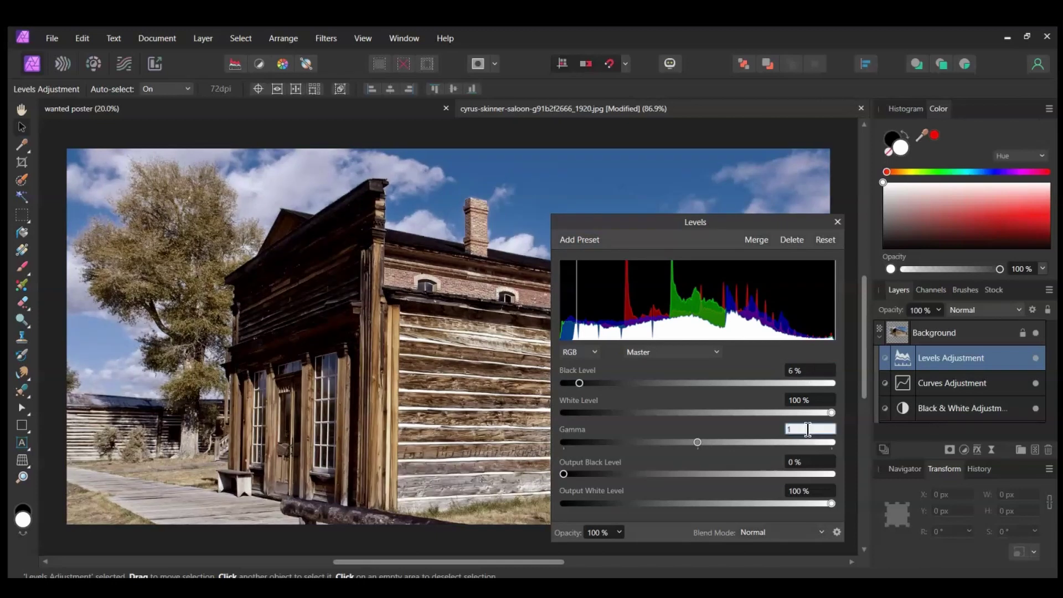
{"action": "type", "text": "1.037"}
{"action": "key", "text": "Return"}
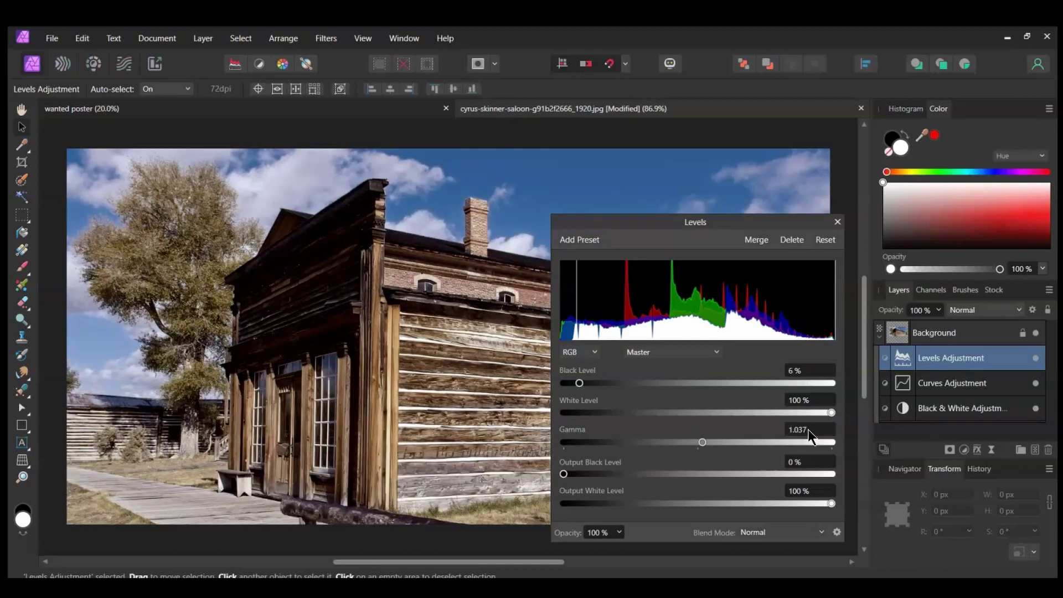
{"action": "left_click", "coordinate": [804, 490]}
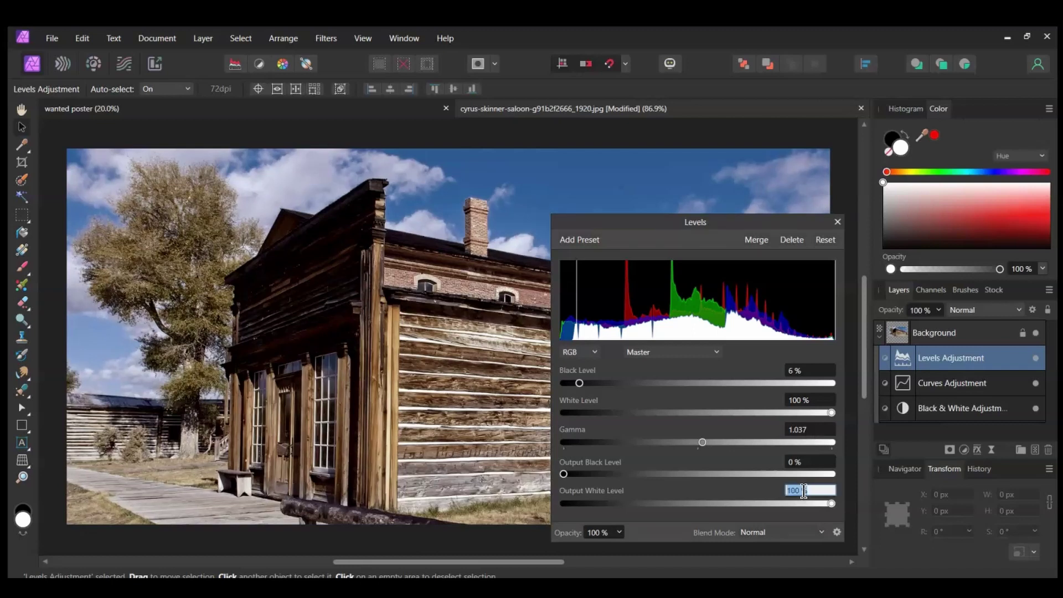
{"action": "type", "text": "90"}
{"action": "key", "text": "Return"}
Toggle the Levels adjustment off and on to compare, then collapse the Background layer's adjustments.
{"action": "left_click", "coordinate": [838, 223]}
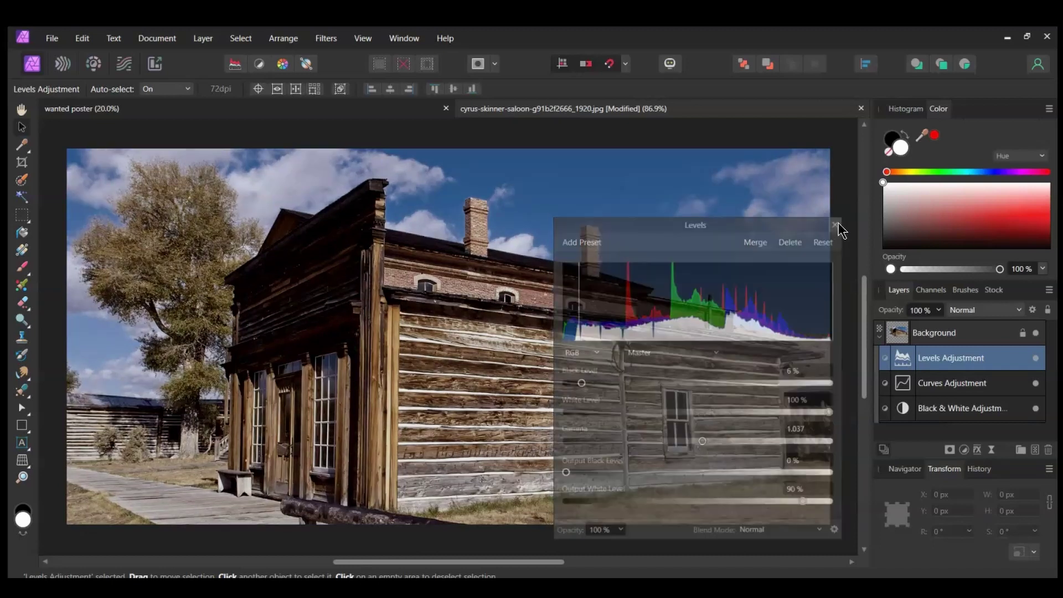
{"action": "left_click", "coordinate": [1034, 359]}
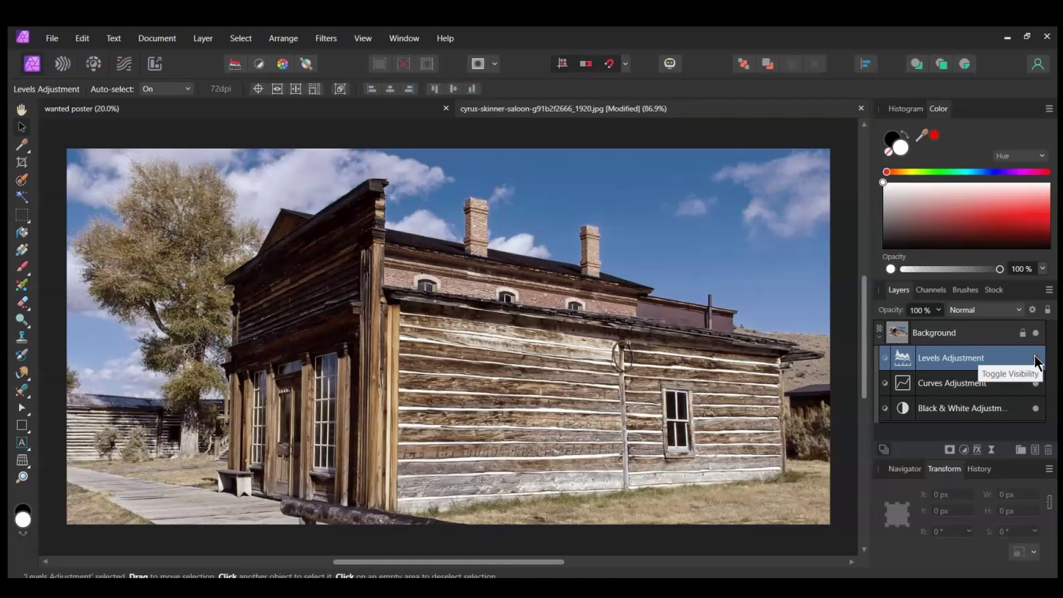
{"action": "left_click", "coordinate": [1035, 358]}
{"action": "left_click", "coordinate": [879, 334]}
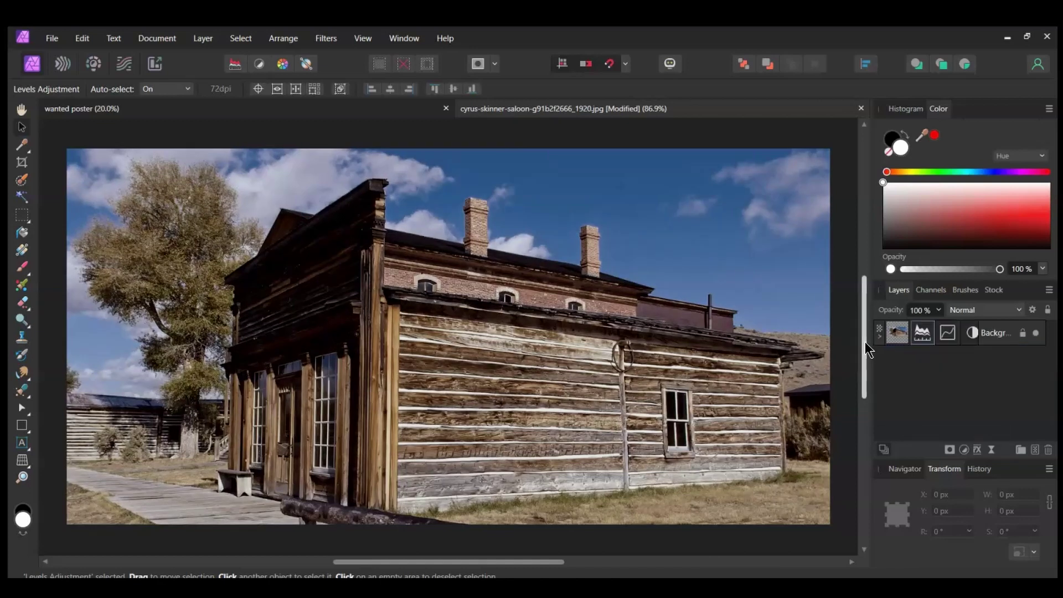
Draw a rectangle covering the whole saloon photo.
{"action": "left_click", "coordinate": [847, 363]}
{"action": "left_click", "coordinate": [28, 434]}
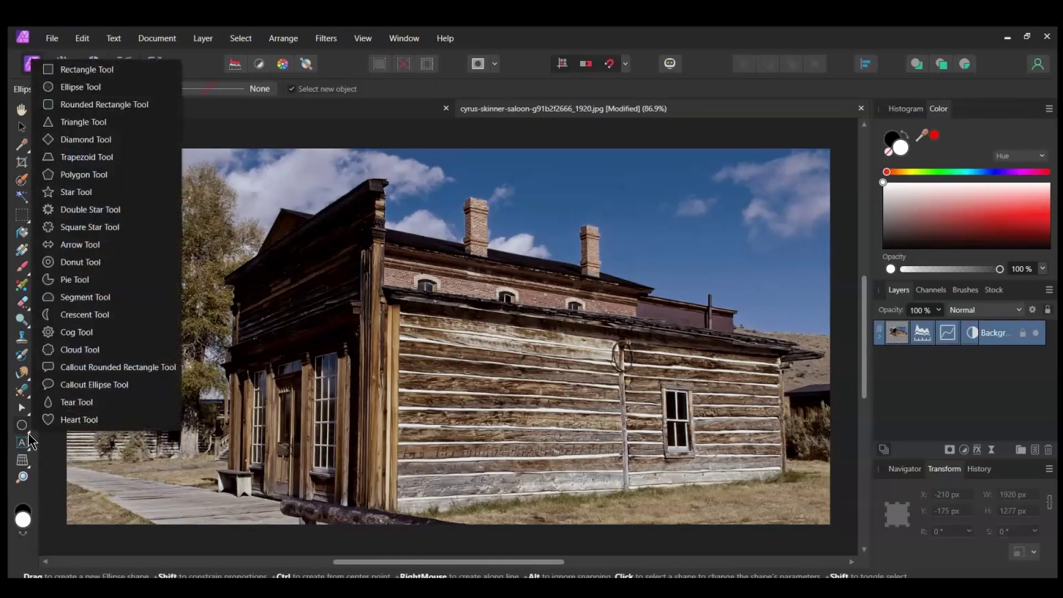
{"action": "left_click", "coordinate": [83, 70]}
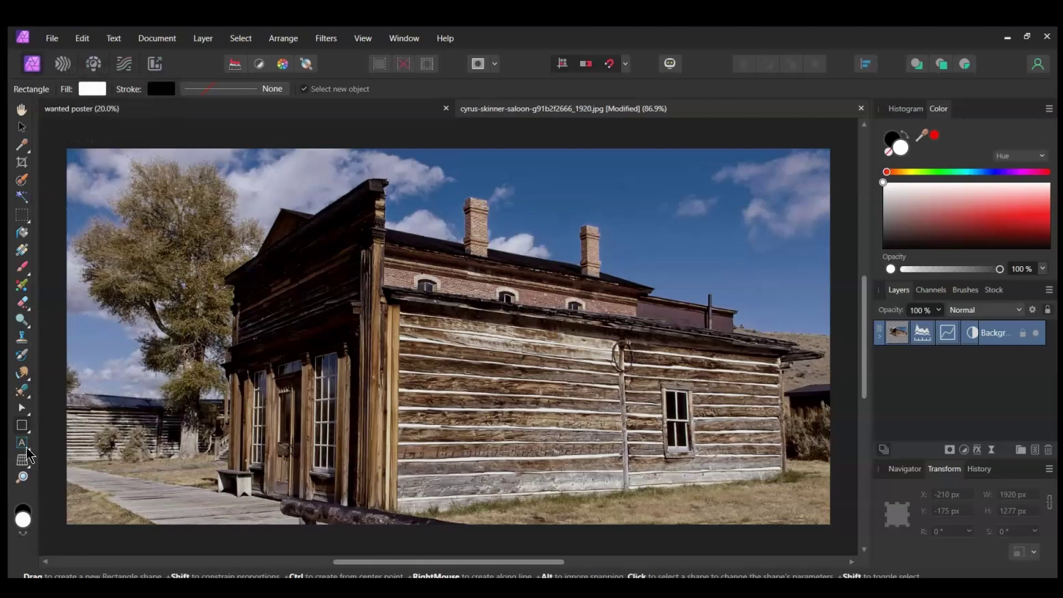
{"action": "left_click_drag", "start_coordinate": [67, 148], "coordinate": [829, 525]}
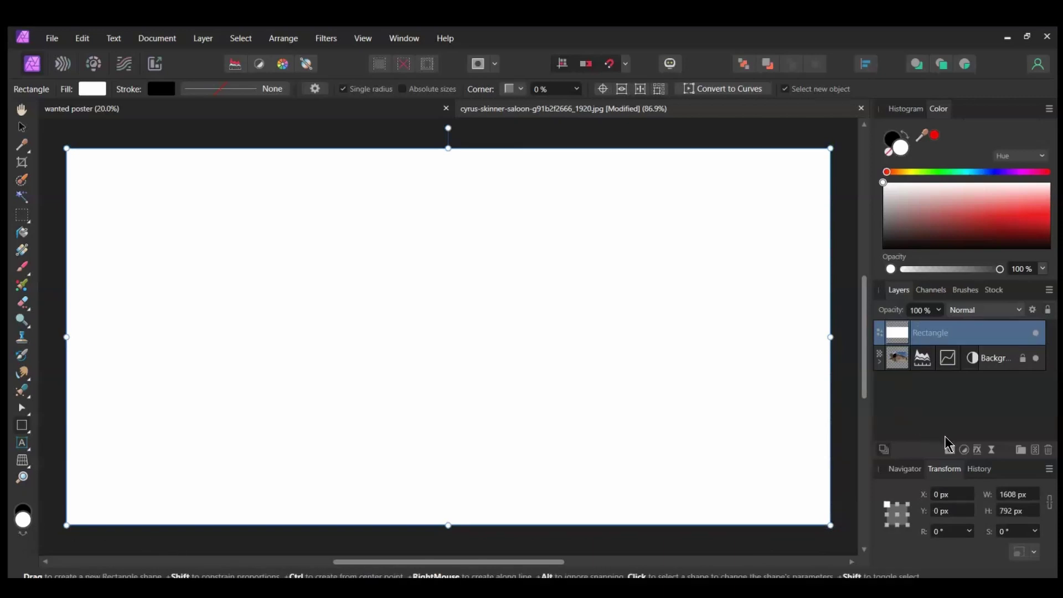
Give the rectangle an AE6312 orange Color Overlay effect with added noise.
{"action": "left_click", "coordinate": [978, 452]}
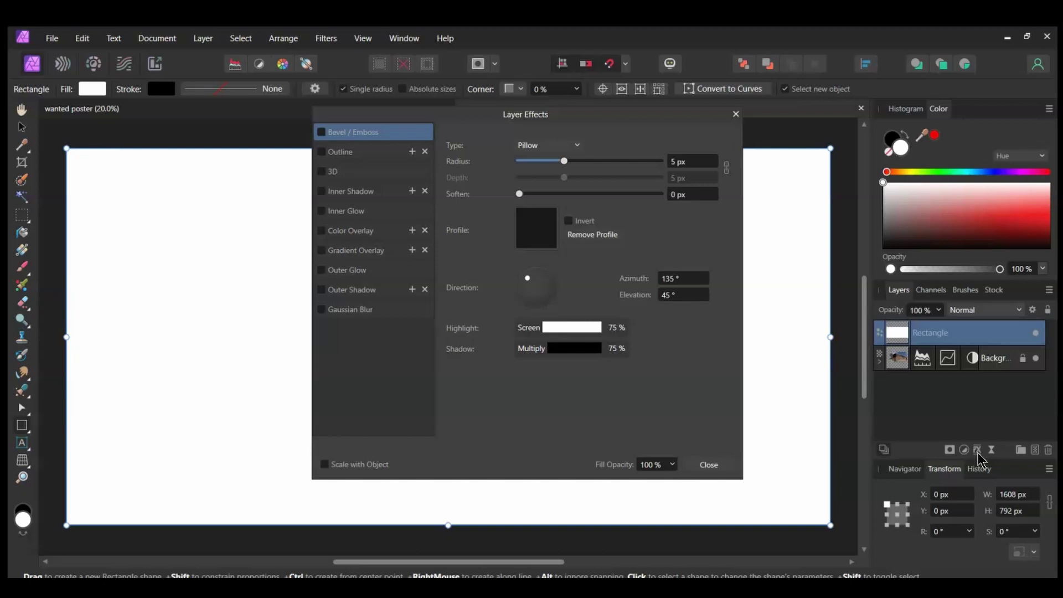
{"action": "left_click", "coordinate": [322, 230]}
{"action": "left_click", "coordinate": [360, 239]}
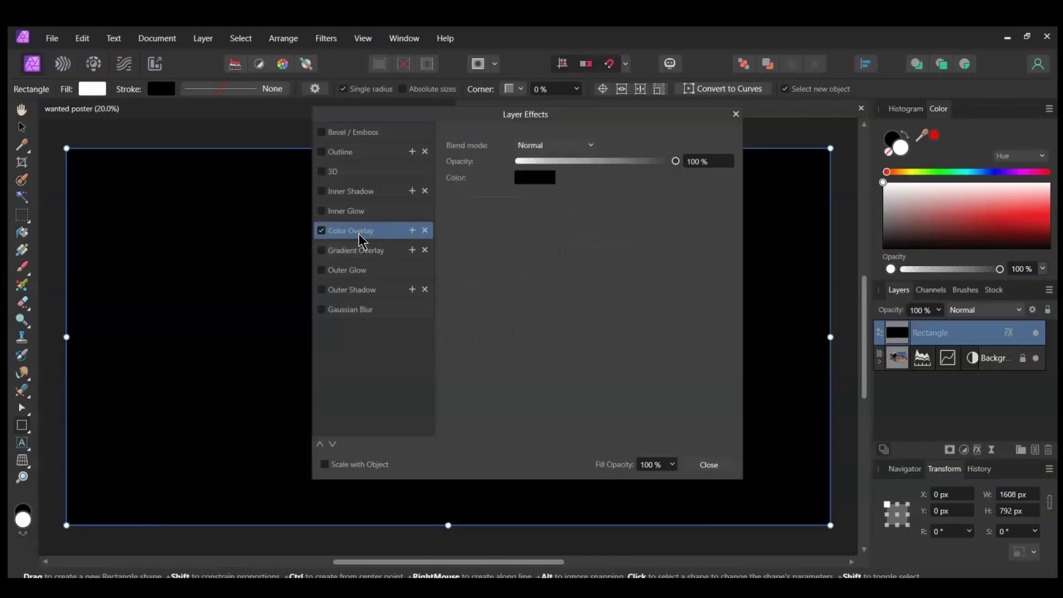
{"action": "left_click", "coordinate": [544, 178]}
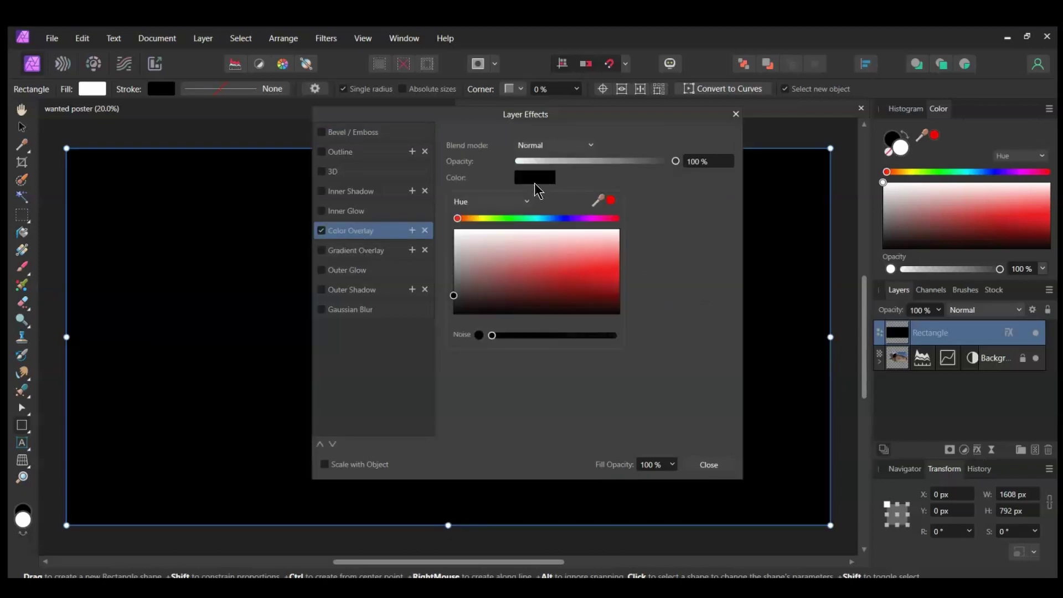
{"action": "left_click", "coordinate": [523, 202]}
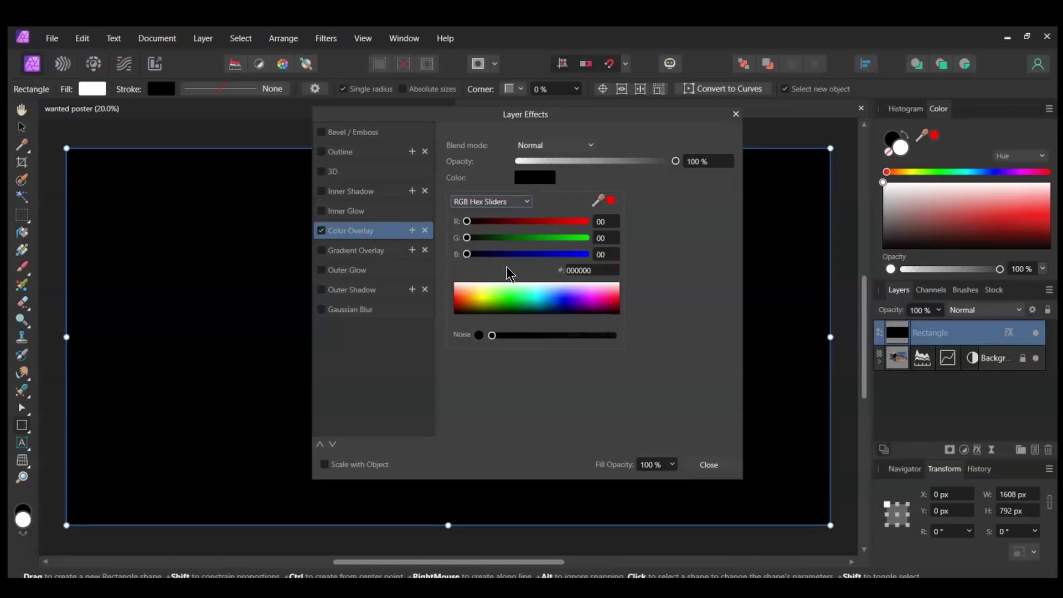
{"action": "left_click", "coordinate": [578, 270]}
{"action": "type", "text": "ae6"}
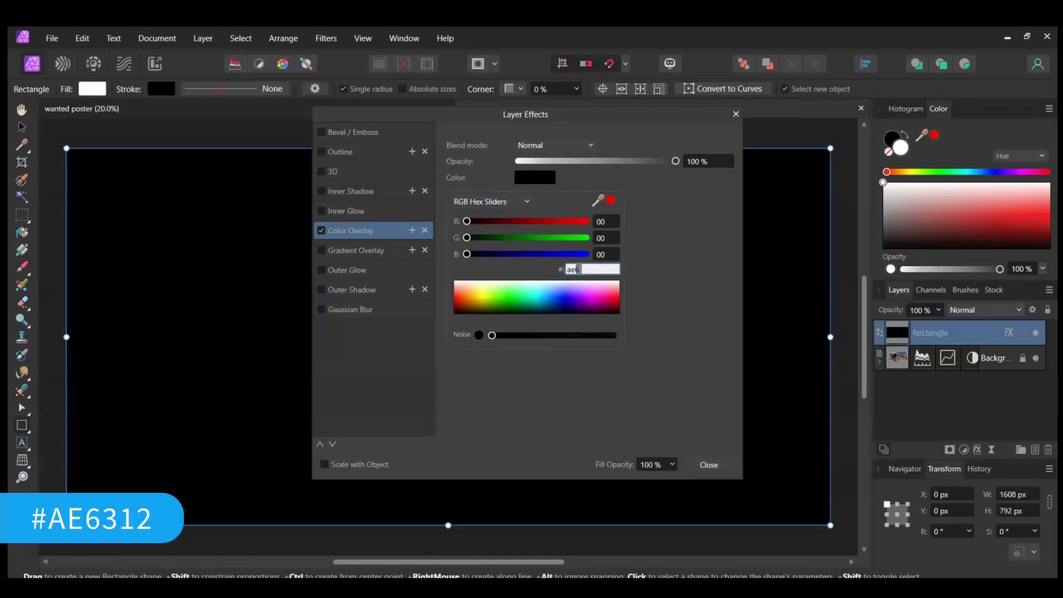
{"action": "type", "text": "312"}
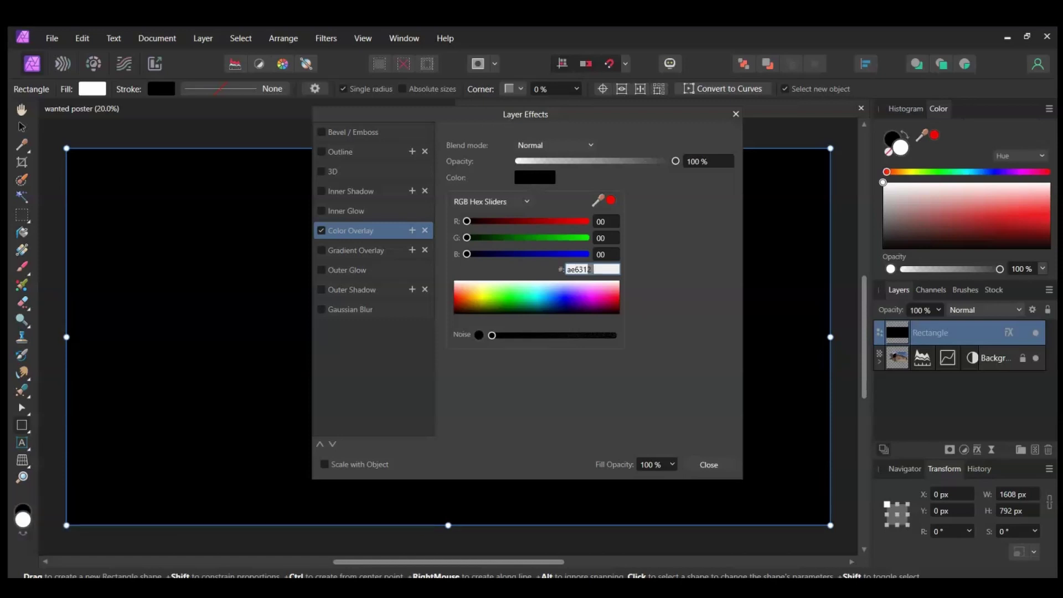
{"action": "key", "text": "Return"}
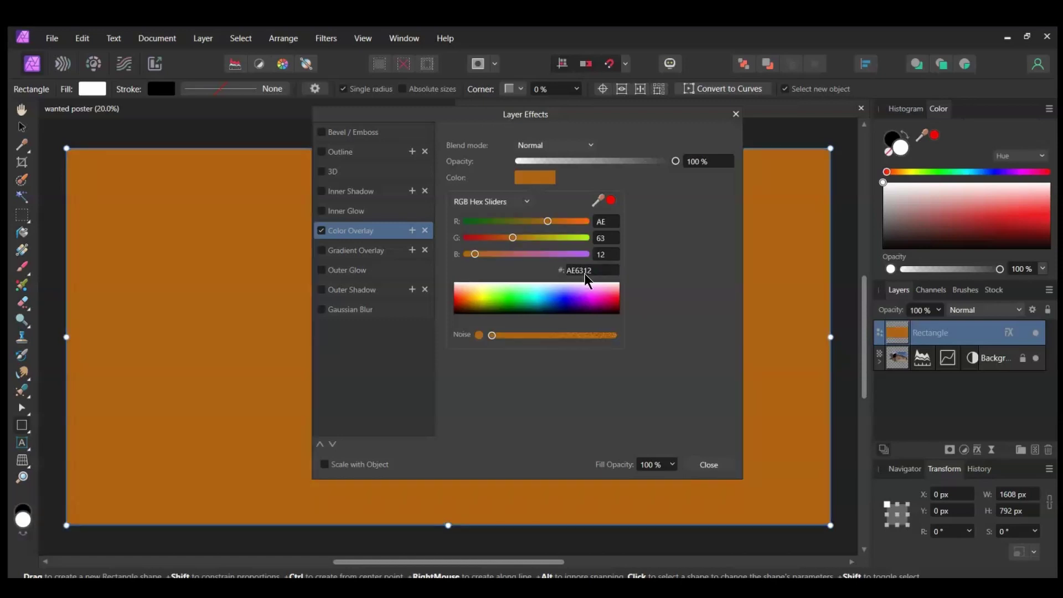
{"action": "left_click", "coordinate": [492, 335]}
{"action": "left_click_drag", "start_coordinate": [504, 335], "coordinate": [537, 336]}
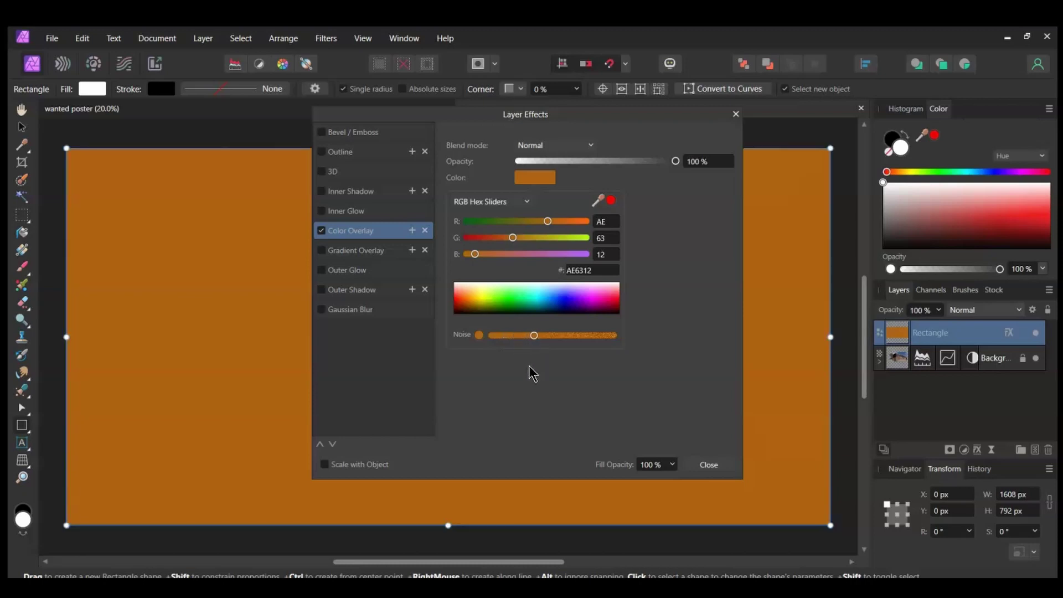
{"action": "left_click", "coordinate": [708, 464]}
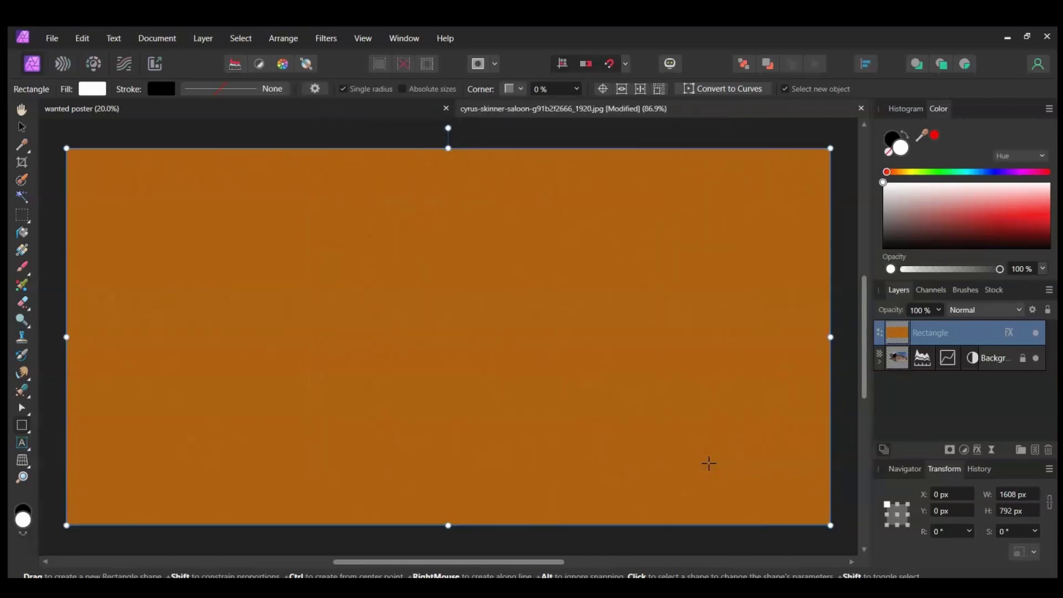
Set the Rectangle layer to 44 % opacity in Screen blend mode and deselect it.
{"action": "left_click", "coordinate": [938, 310]}
{"action": "left_click_drag", "start_coordinate": [939, 325], "coordinate": [892, 328]}
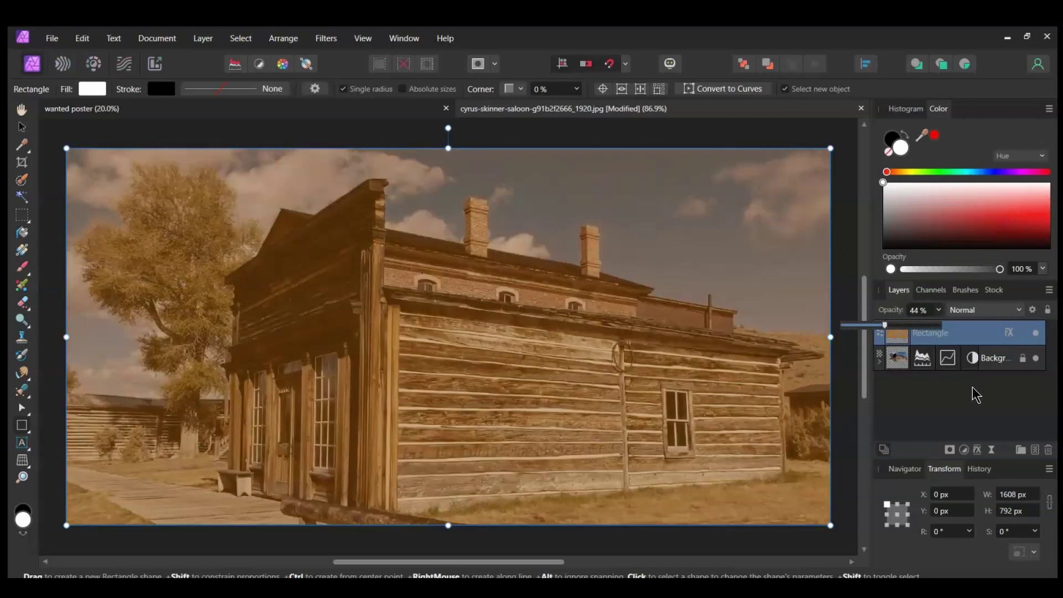
{"action": "left_click", "coordinate": [1018, 309]}
{"action": "left_click", "coordinate": [962, 439]}
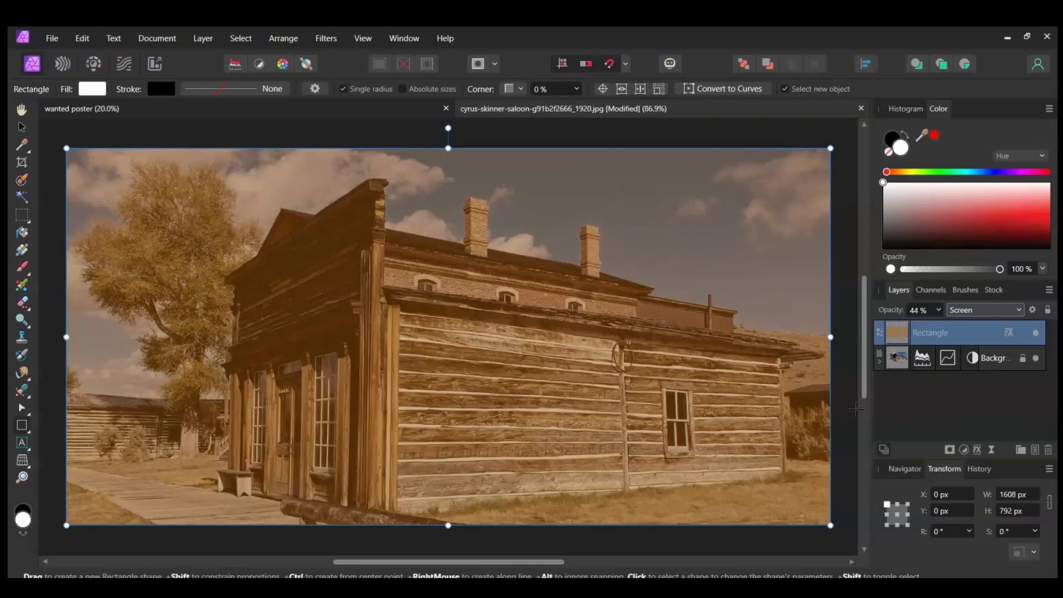
{"action": "key", "text": "ctrl+d"}
{"action": "left_click", "coordinate": [52, 38]}
{"action": "left_click", "coordinate": [62, 197]}
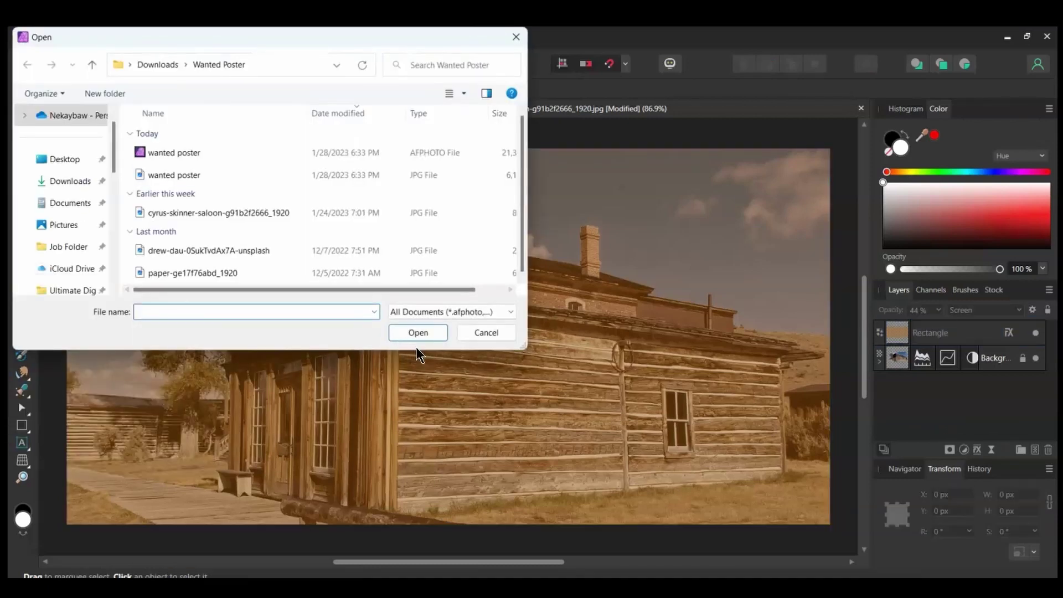
Place the wanted poster JPG on the log wall at about 224 × 317 px, beneath the Rectangle layer.
{"action": "left_click", "coordinate": [145, 171]}
{"action": "left_click_drag", "start_coordinate": [145, 171], "coordinate": [472, 352]}
{"action": "left_click", "coordinate": [477, 332]}
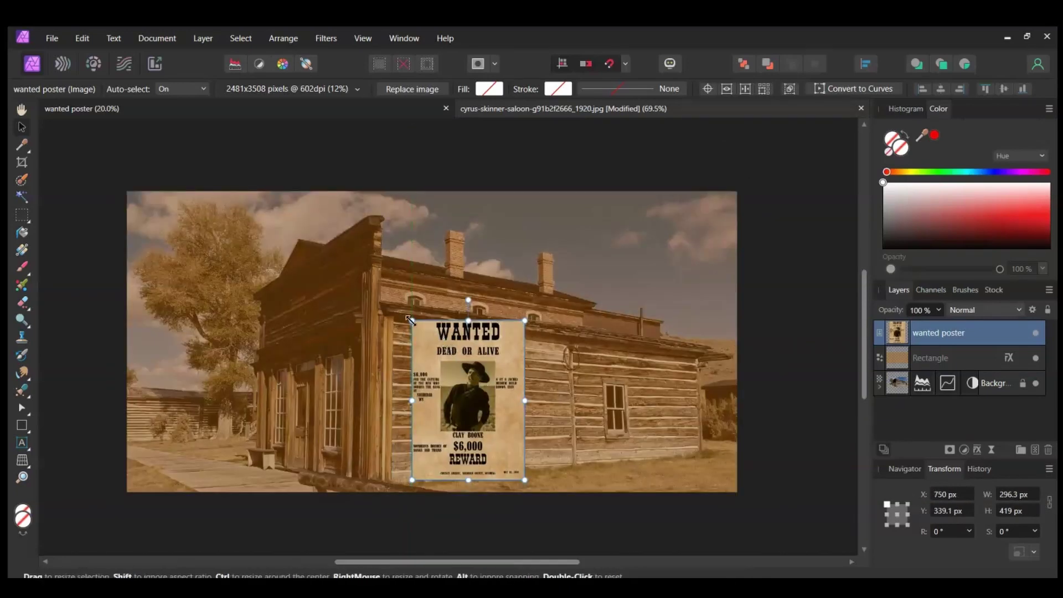
{"action": "left_click_drag", "start_coordinate": [471, 412], "coordinate": [474, 409]}
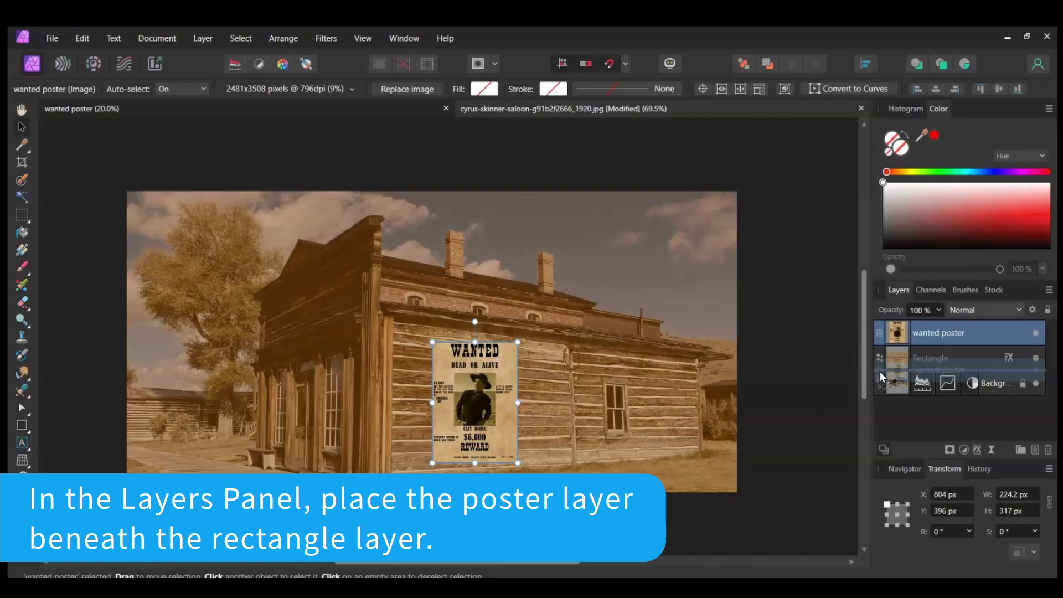
{"action": "left_click_drag", "start_coordinate": [882, 378], "coordinate": [883, 376]}
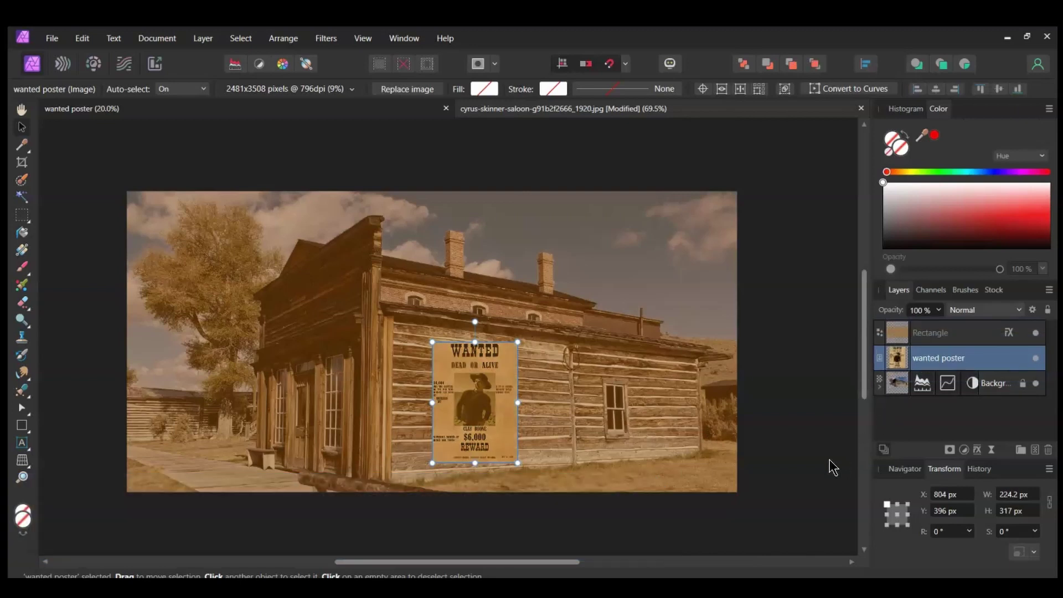
{"action": "left_click", "coordinate": [25, 462]}
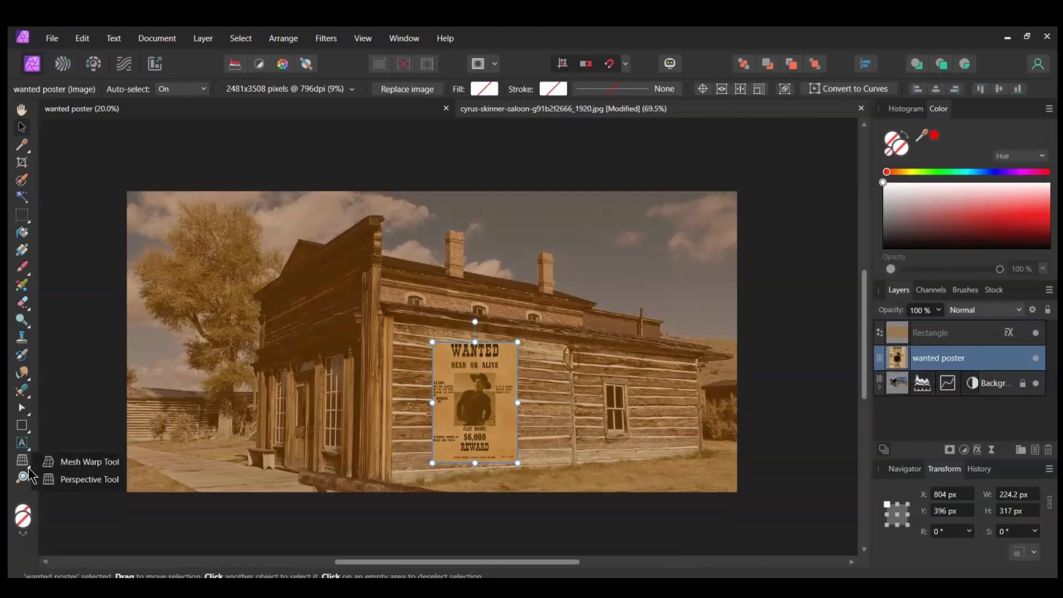
Warp the poster in perspective, pulling its top-right corner down to match the log wall.
{"action": "left_click", "coordinate": [67, 480]}
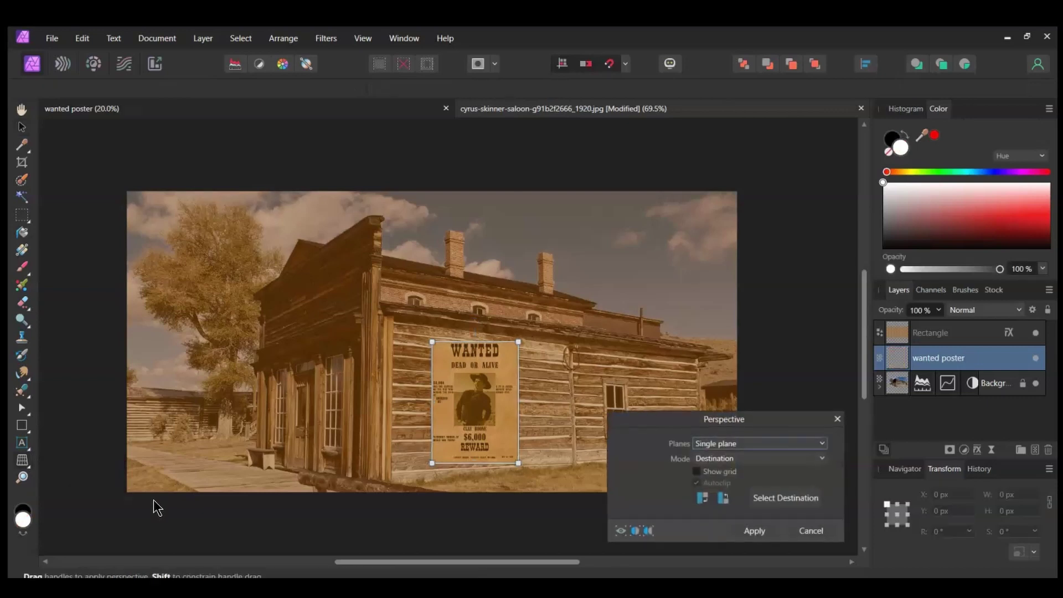
{"action": "scroll", "coordinate": [562, 417], "scroll_direction": "up", "scroll_amount": 3}
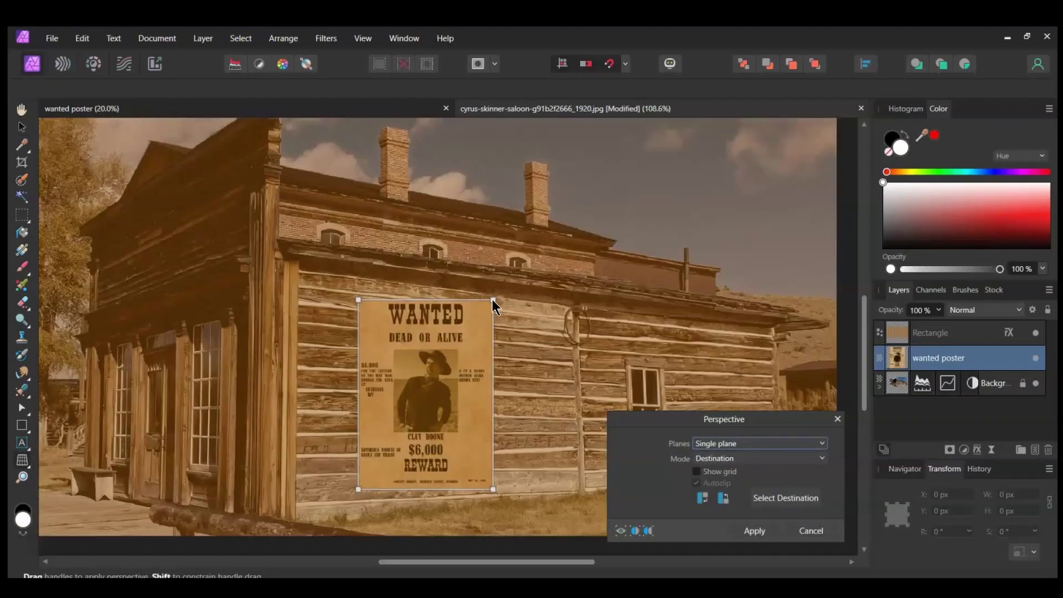
{"action": "left_click_drag", "start_coordinate": [491, 299], "coordinate": [488, 314]}
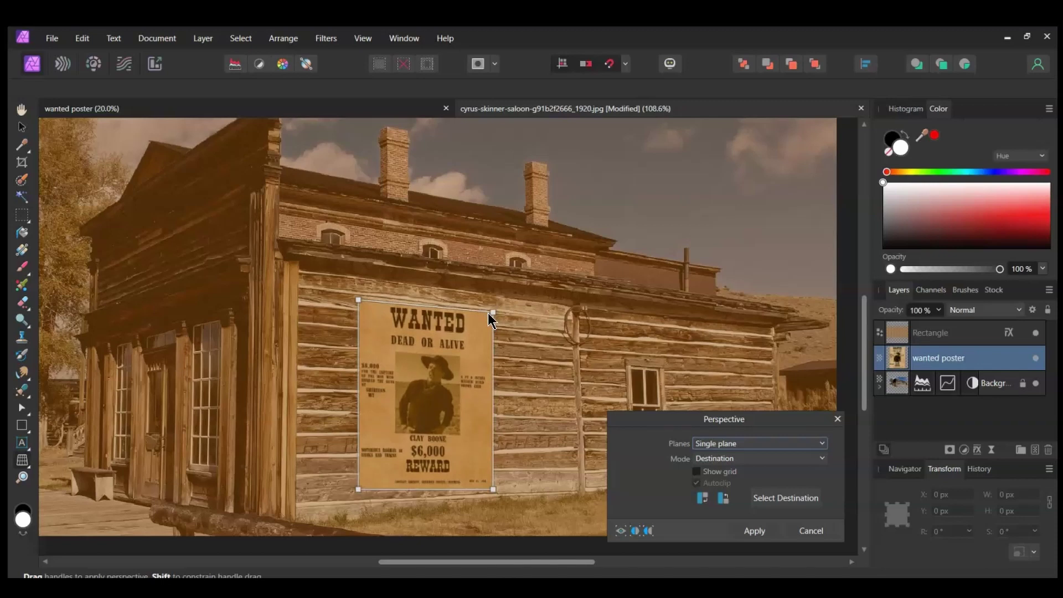
{"action": "left_click", "coordinate": [754, 531]}
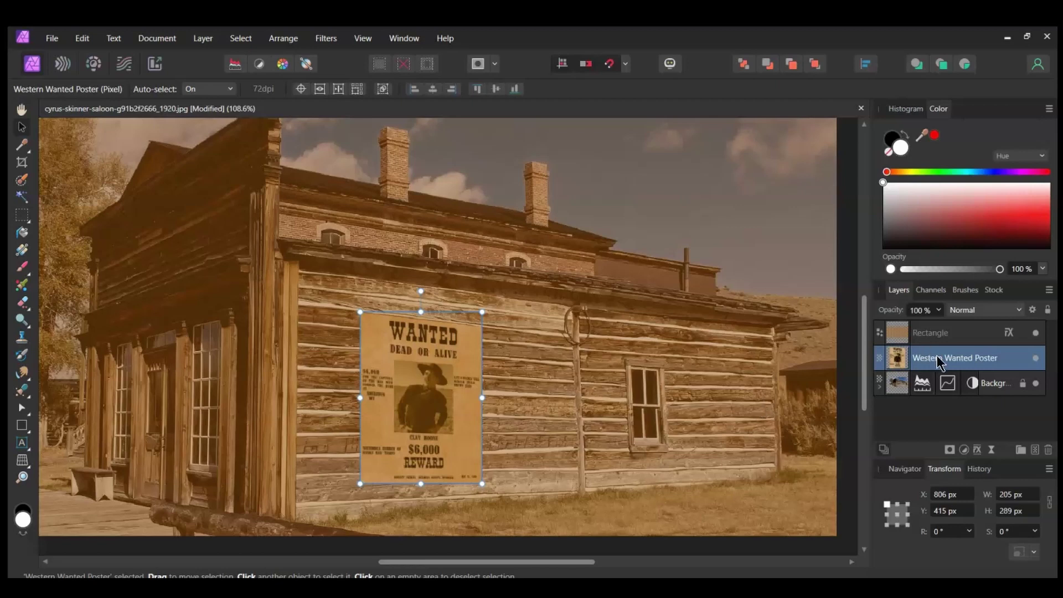
Nest a Live Displace filter from layers beneath, -9 px strength, 20 % opacity, in the poster layer.
{"action": "left_click", "coordinate": [991, 450]}
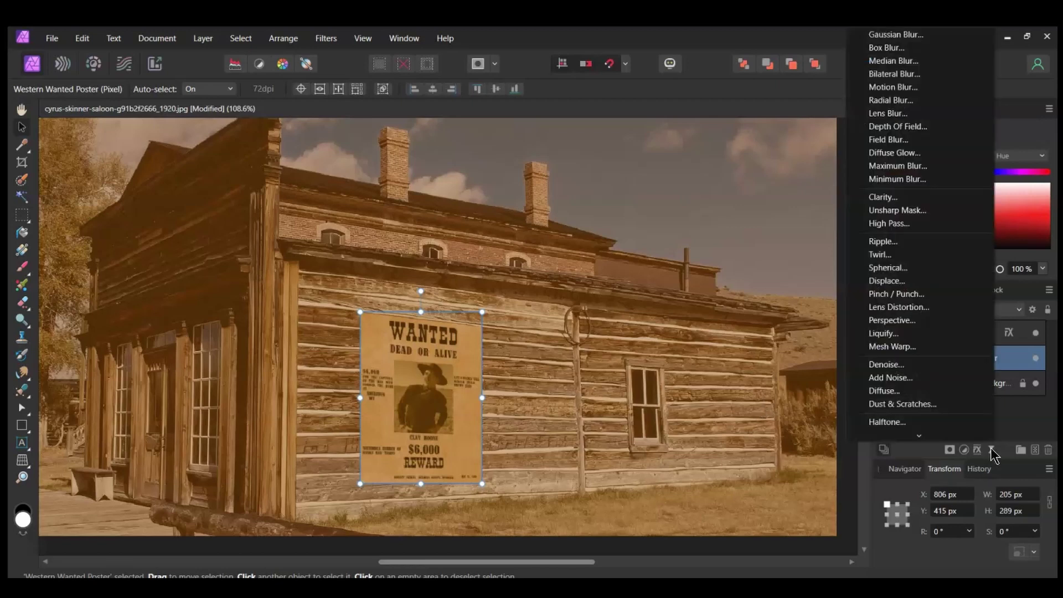
{"action": "left_click", "coordinate": [886, 280]}
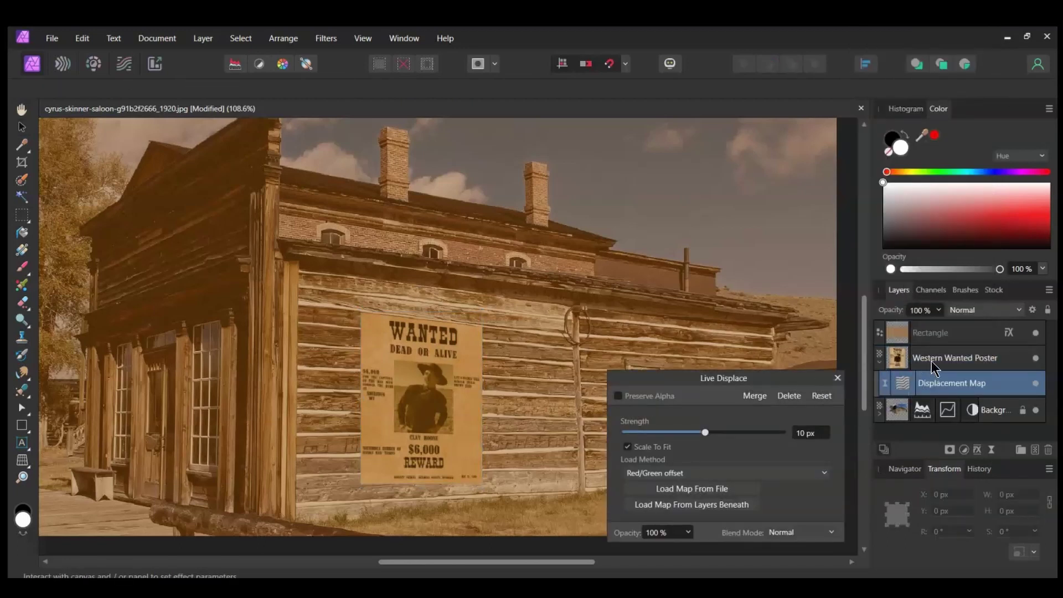
{"action": "left_click_drag", "start_coordinate": [931, 359], "coordinate": [880, 394]}
{"action": "left_click", "coordinate": [708, 505]}
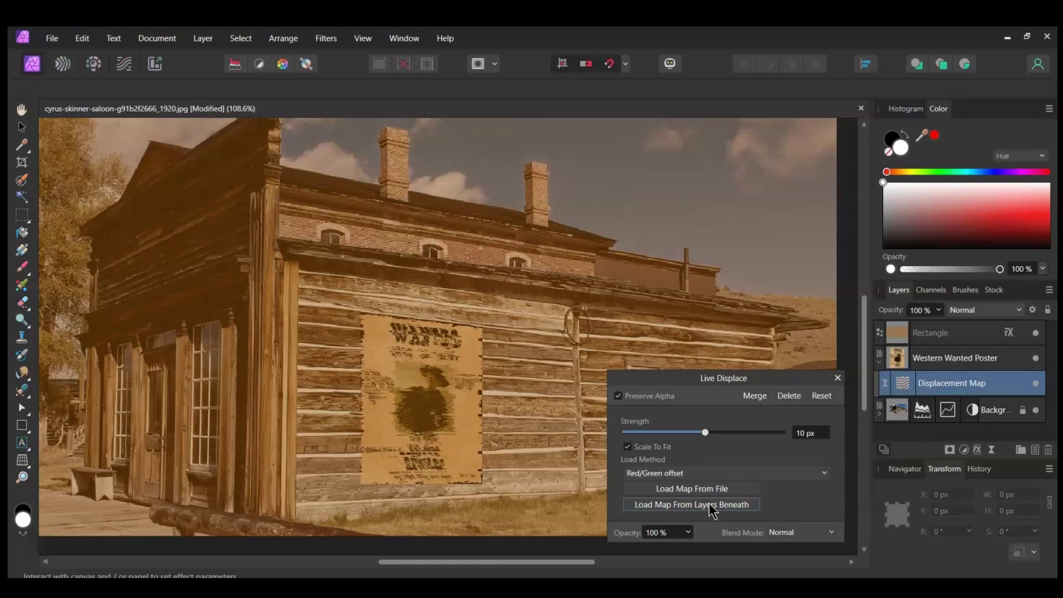
{"action": "left_click", "coordinate": [811, 433]}
{"action": "type", "text": "-9"}
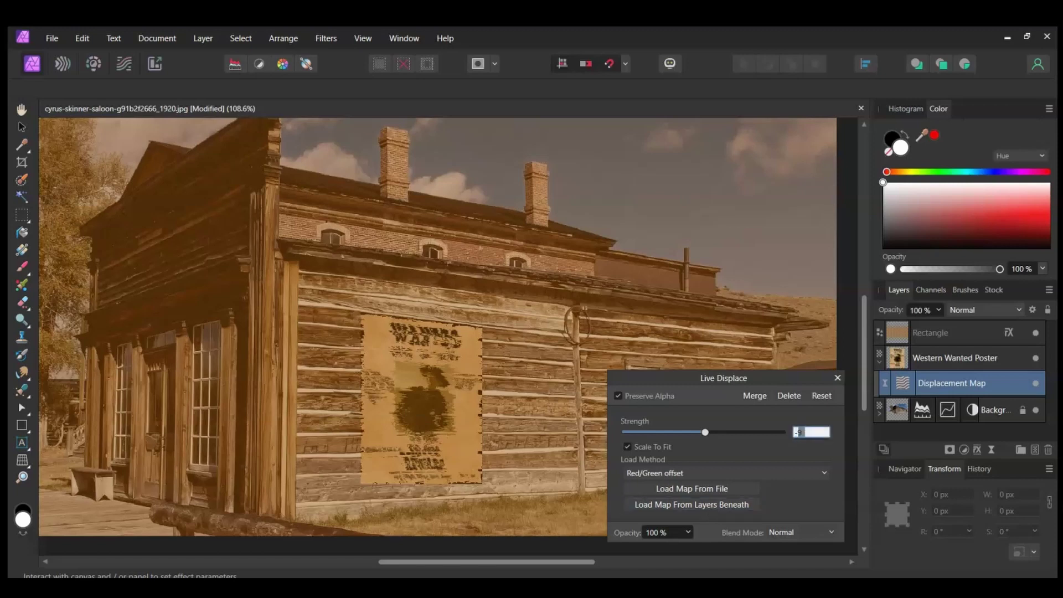
{"action": "key", "text": "Return"}
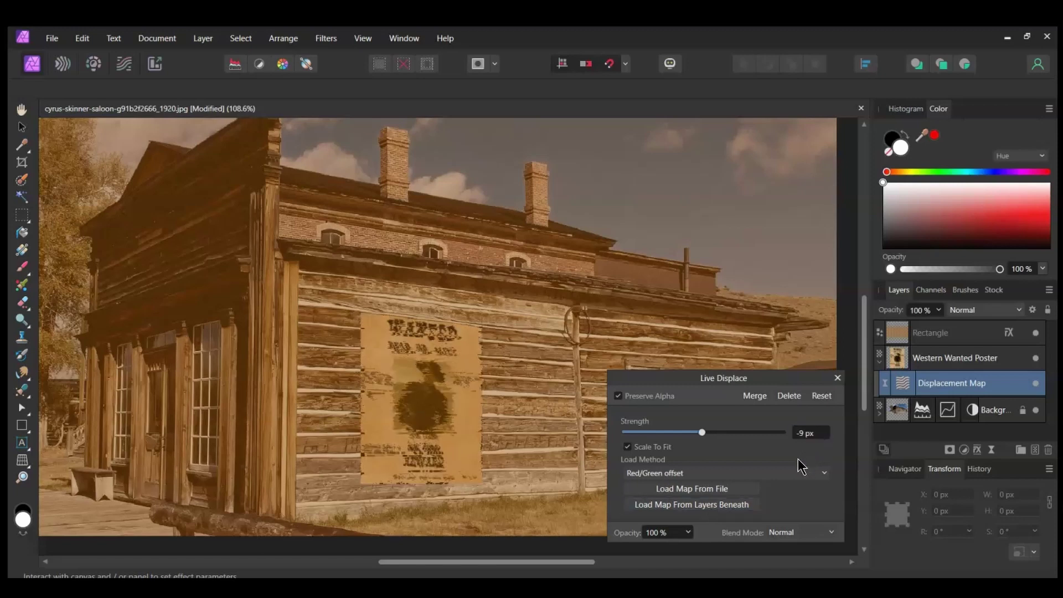
{"action": "left_click_drag", "start_coordinate": [686, 533], "coordinate": [610, 549]}
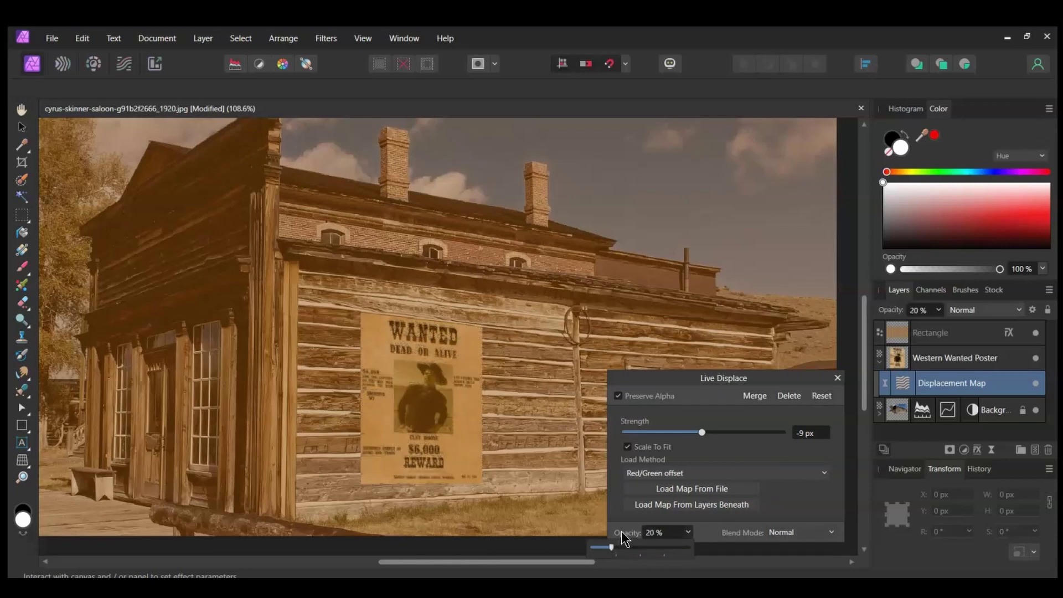
{"action": "left_click", "coordinate": [837, 378]}
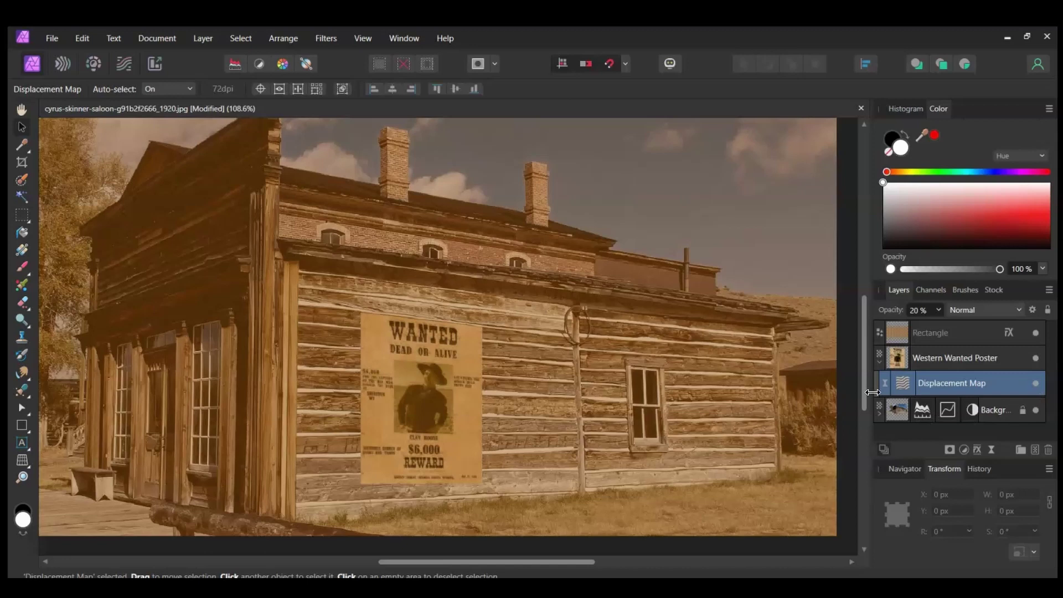
{"action": "left_click_drag", "start_coordinate": [878, 362], "coordinate": [878, 362]}
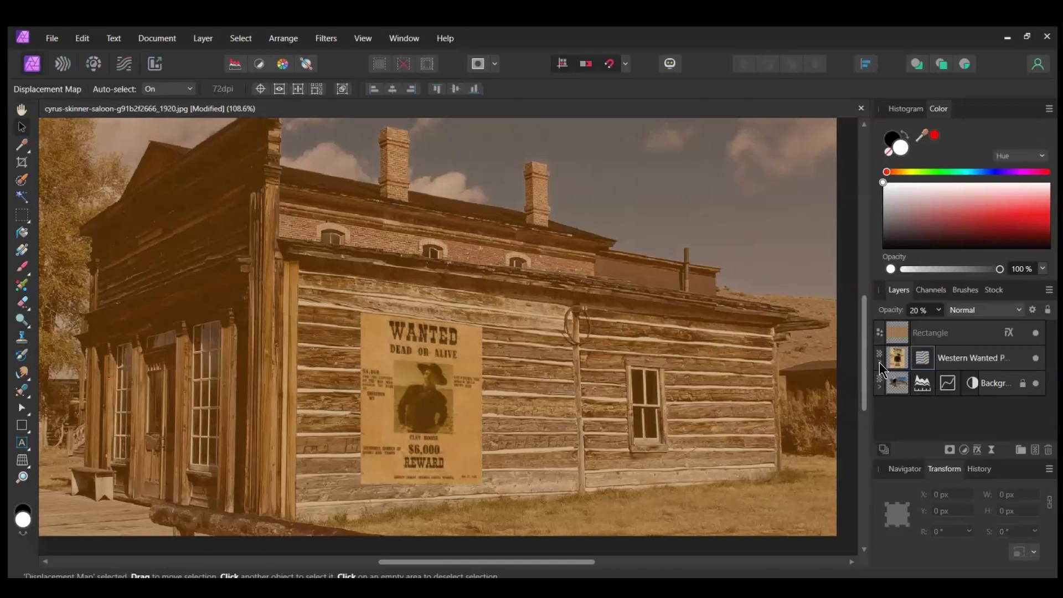
Apply a Displace filter at -1 px strength, mapped from layers beneath, to the Western Wanted Poster.
{"action": "scroll", "coordinate": [760, 345], "scroll_direction": "down", "scroll_amount": 1}
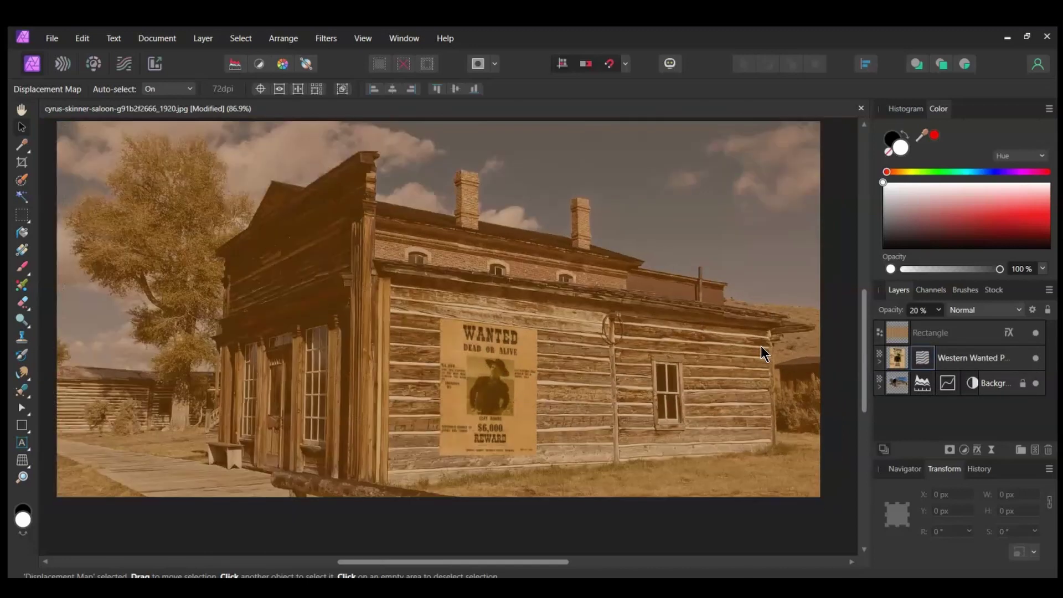
{"action": "scroll", "coordinate": [760, 345], "scroll_direction": "down", "scroll_amount": 1}
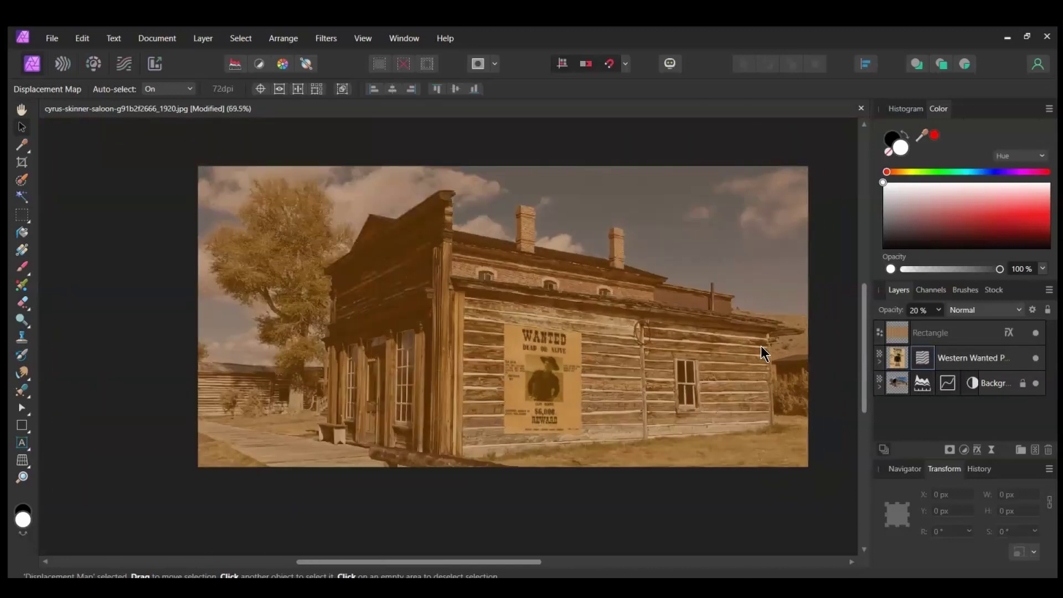
{"action": "left_click", "coordinate": [842, 353]}
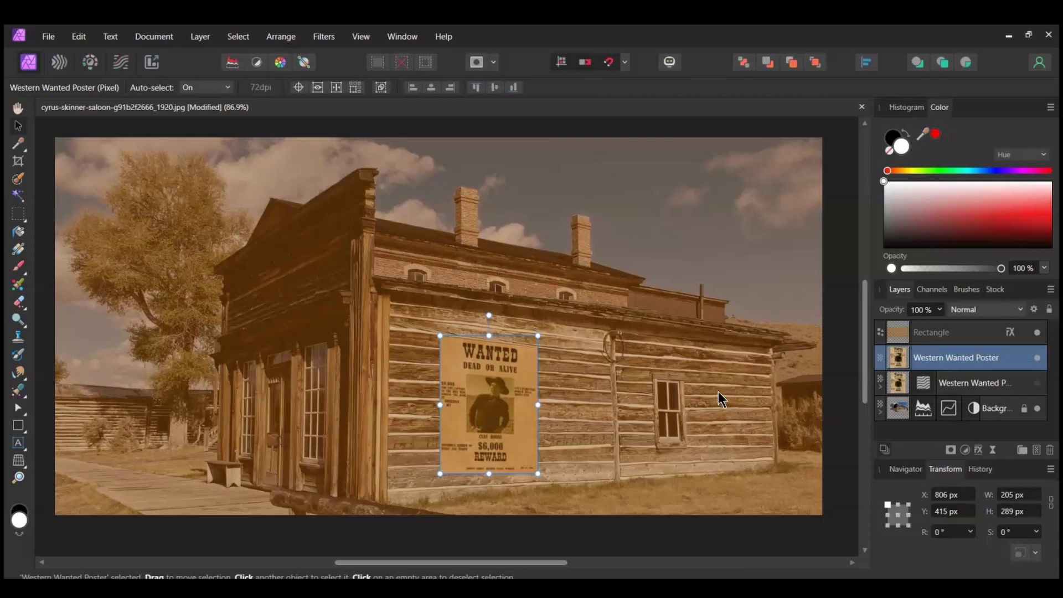
{"action": "left_click", "coordinate": [324, 36]}
{"action": "mouse_move", "coordinate": [299, 93]}
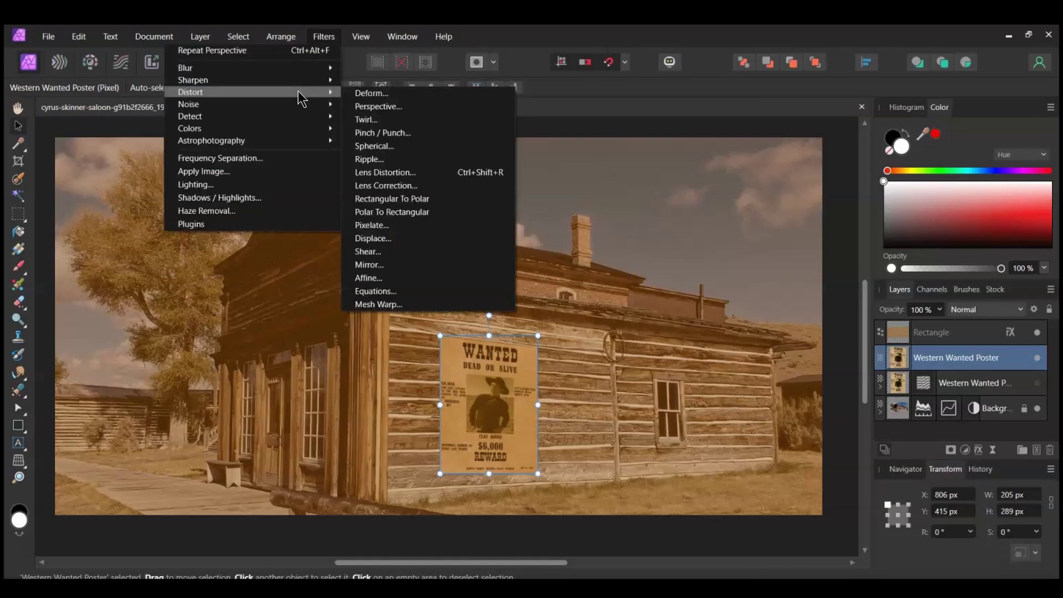
{"action": "left_click", "coordinate": [417, 239]}
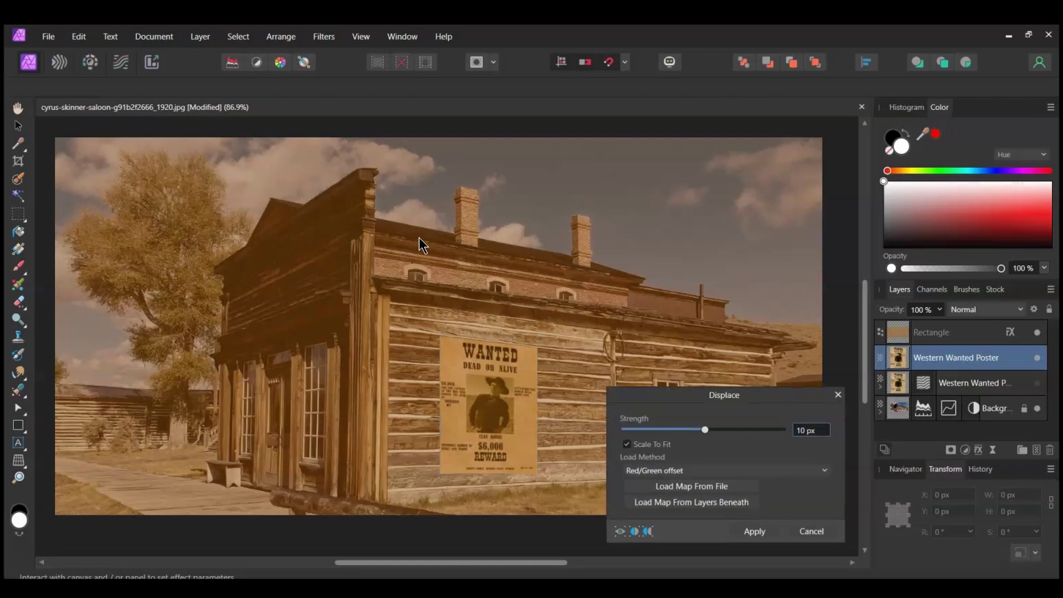
{"action": "left_click", "coordinate": [648, 502]}
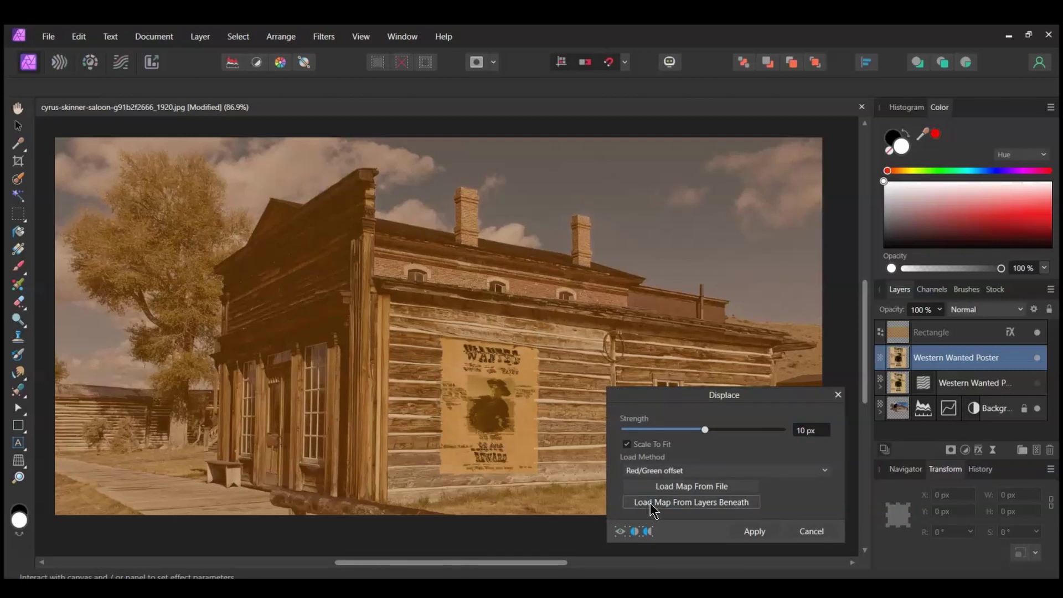
{"action": "left_click", "coordinate": [810, 430]}
{"action": "type", "text": "-1"}
{"action": "key", "text": "Return"}
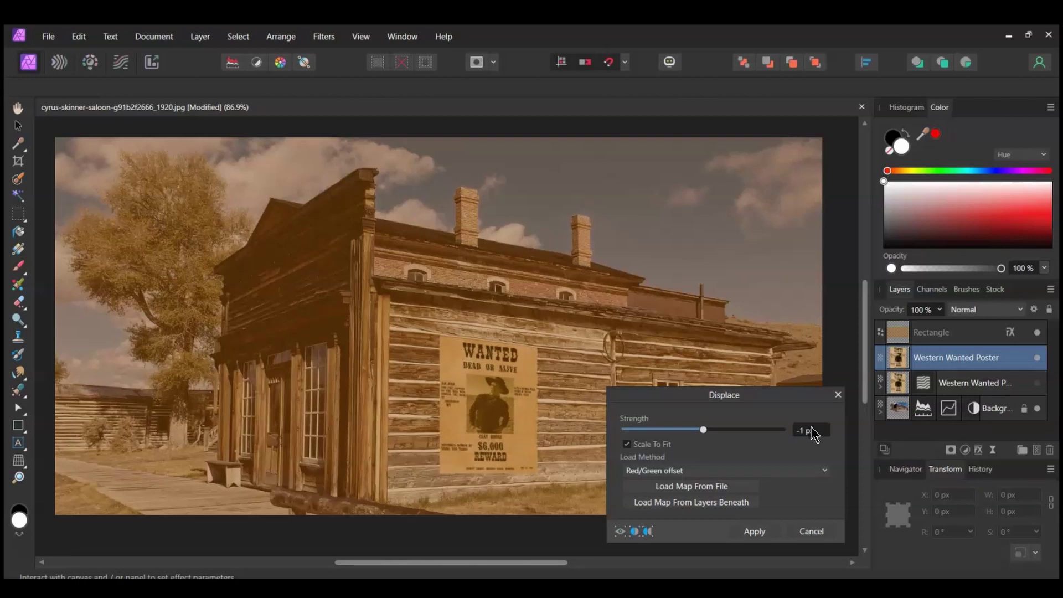
{"action": "left_click", "coordinate": [752, 533]}
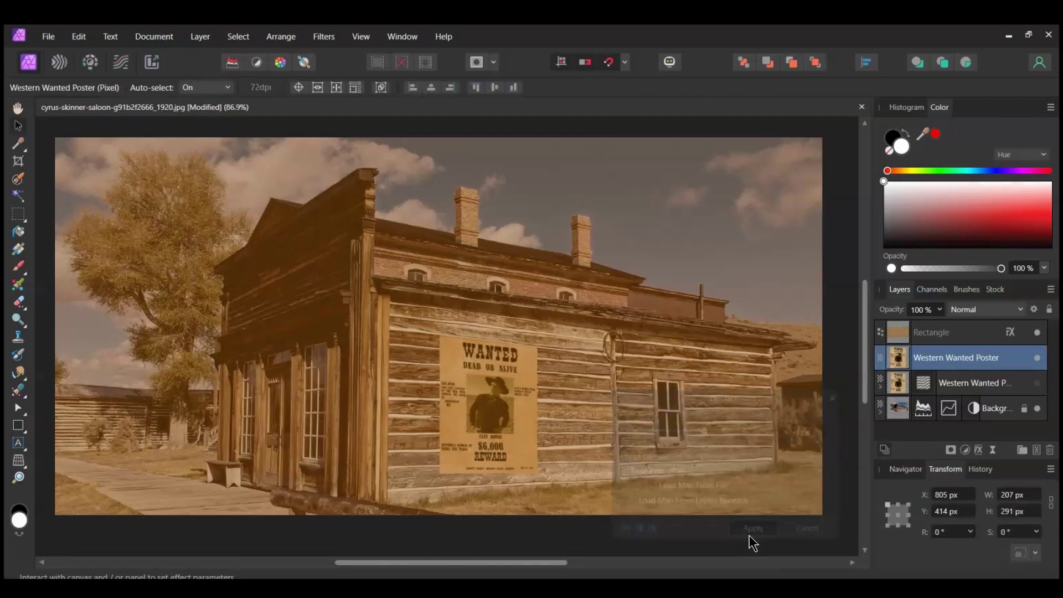
{"action": "scroll", "coordinate": [850, 452], "scroll_direction": "down", "scroll_amount": 1}
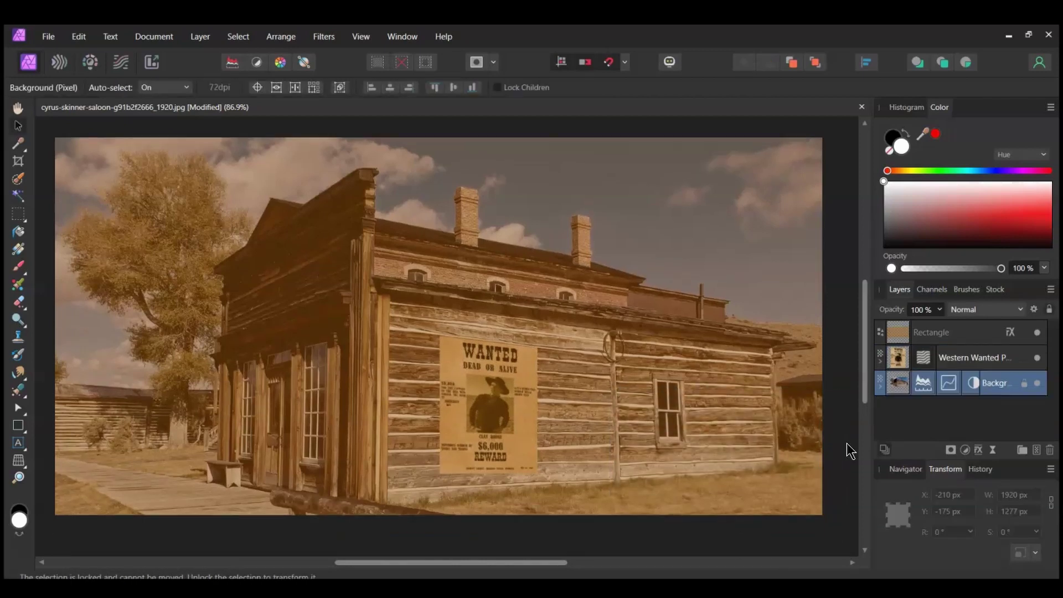